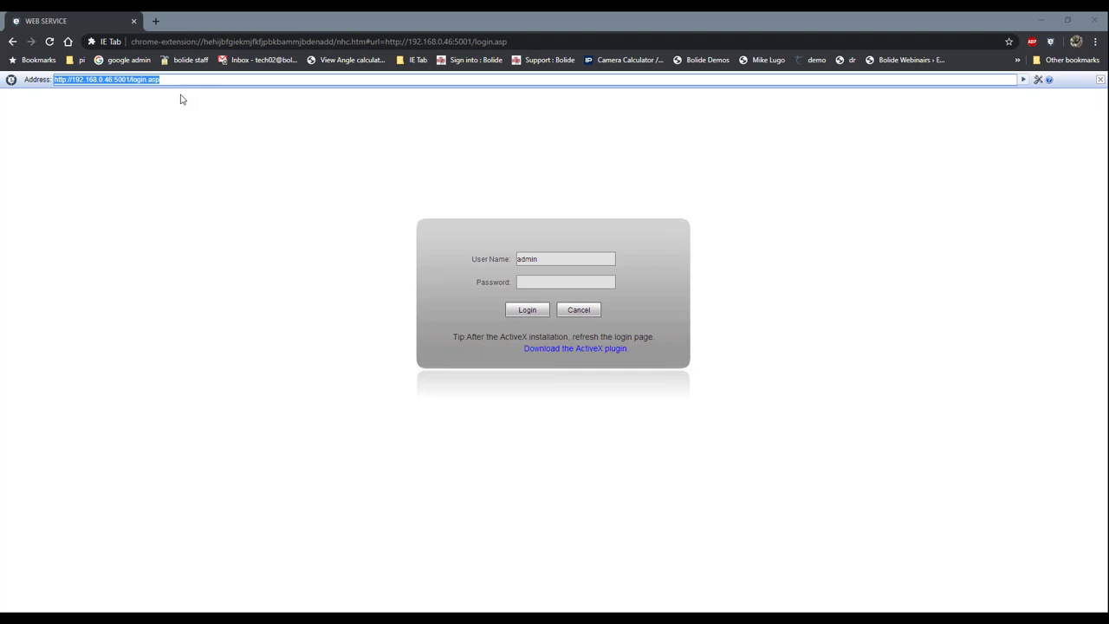
Enter admin as the user name and fill in the account password on the login form
{"action": "left_click", "coordinate": [568, 283]}
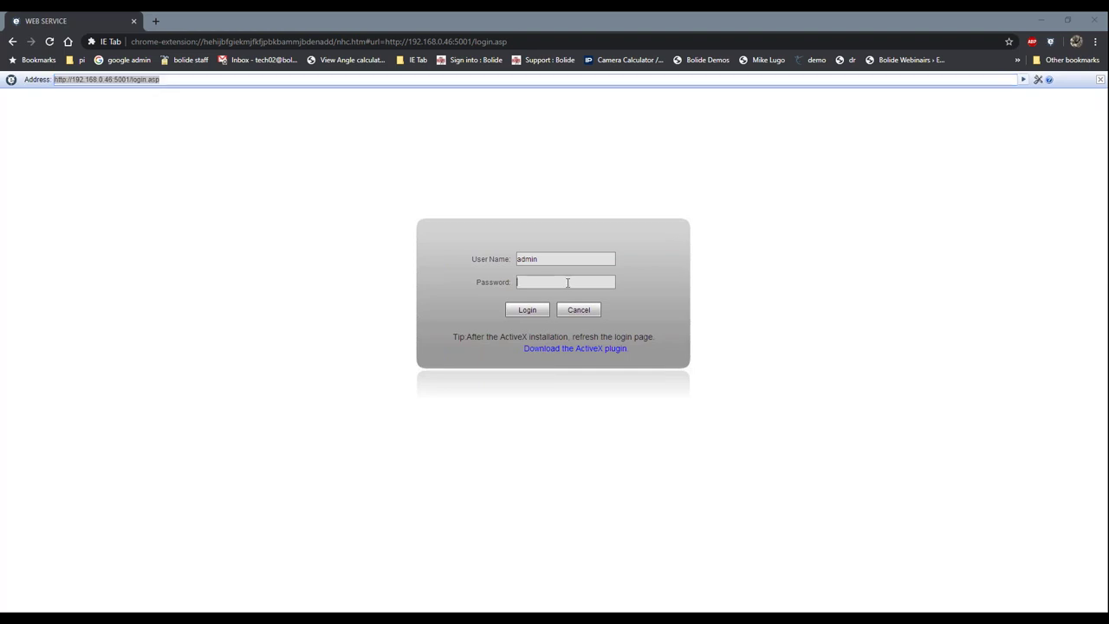
{"action": "double_click", "coordinate": [525, 263]}
{"action": "type", "text": "a"}
{"action": "type", "text": "ad"}
{"action": "type", "text": "min"}
{"action": "left_click", "coordinate": [558, 281]}
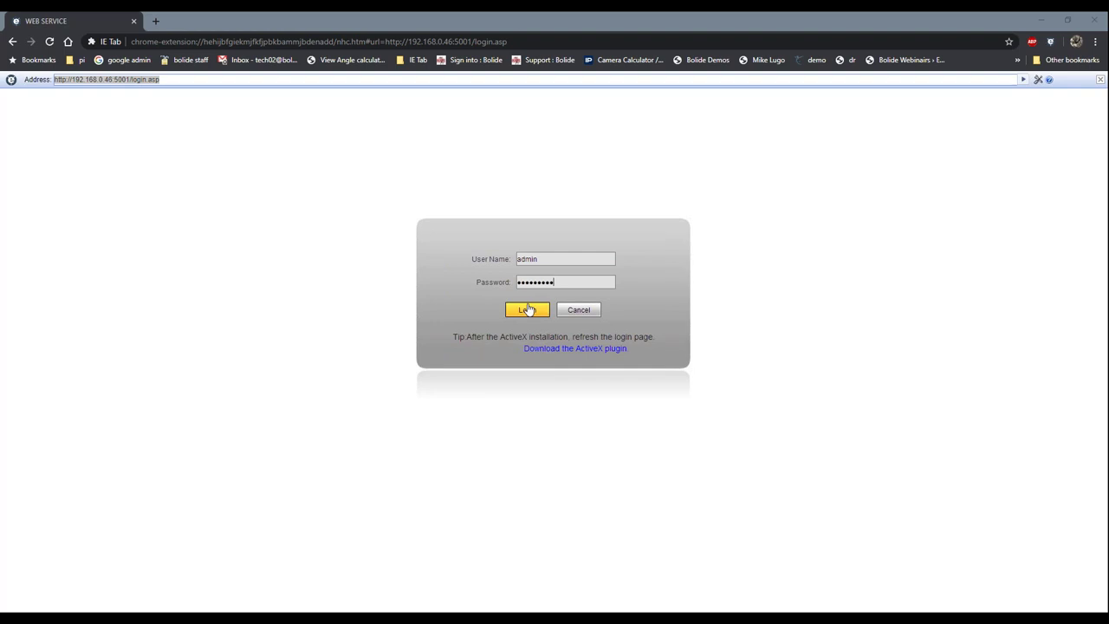
Log in to the camera to show the Liveview page with the main-stream video feed
{"action": "left_click", "coordinate": [527, 309]}
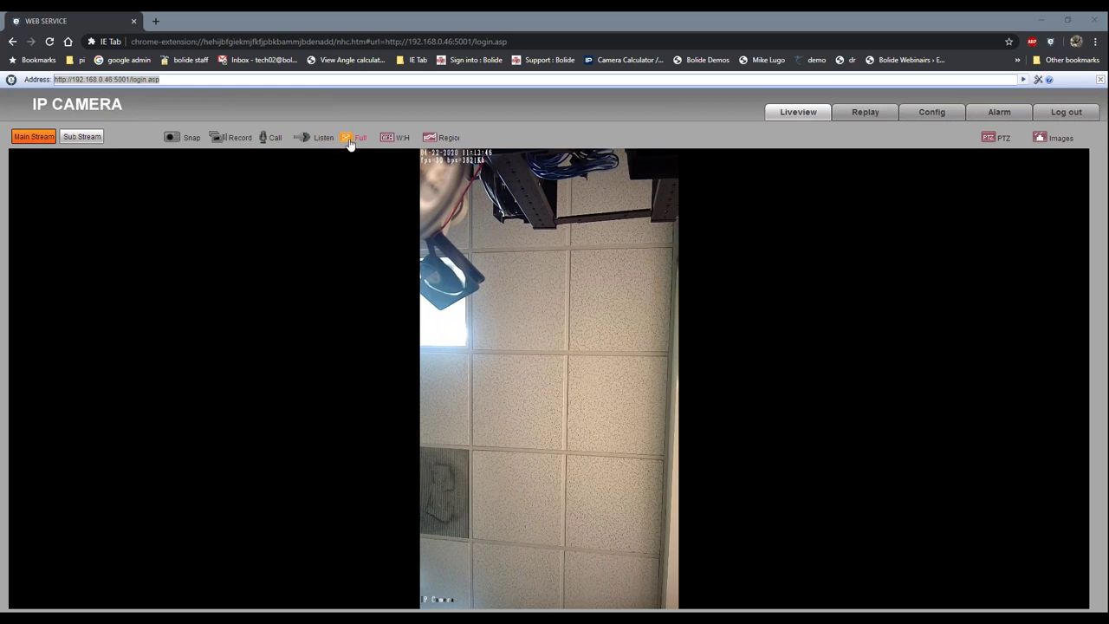
{"action": "left_click", "coordinate": [403, 140]}
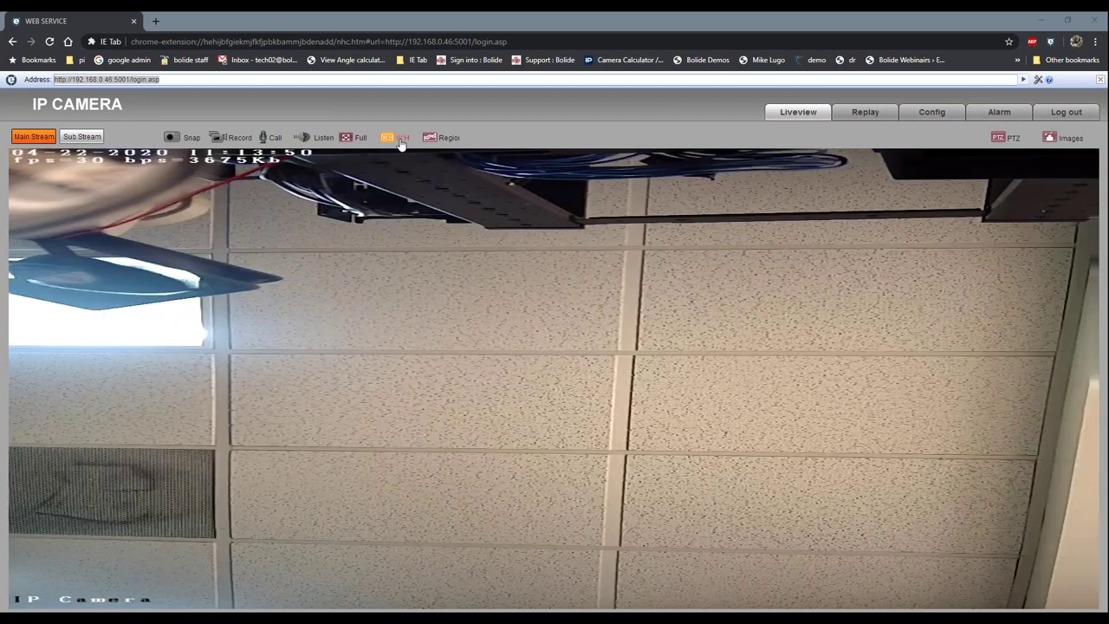
{"action": "left_click", "coordinate": [404, 142]}
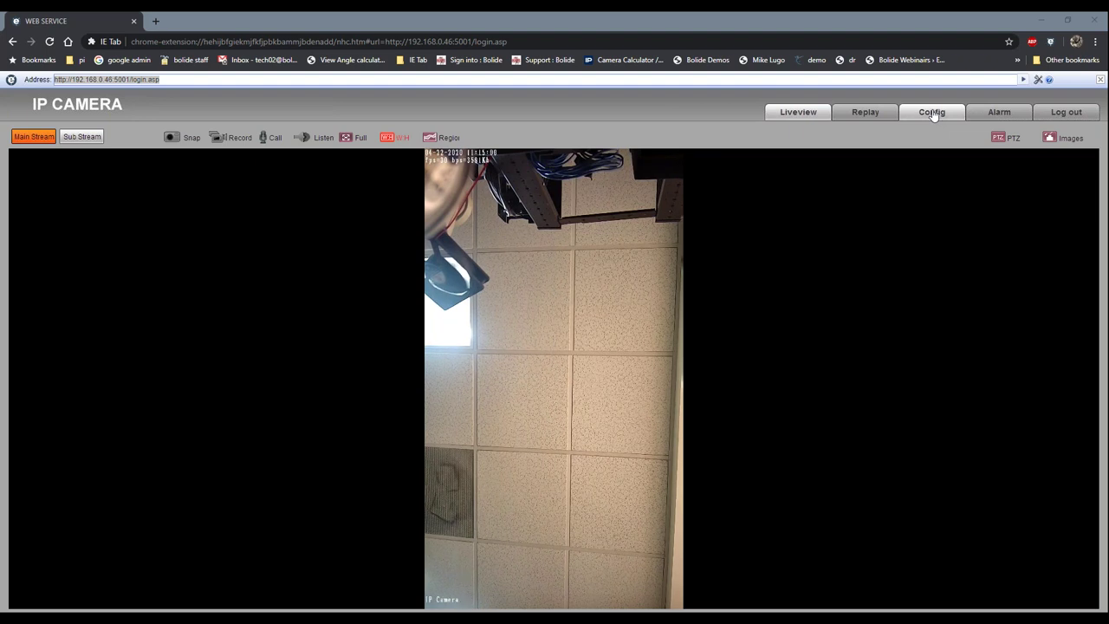
Show the Config Audio Parameter settings: audio enabled, Mic input, AAC compression
{"action": "left_click", "coordinate": [933, 113]}
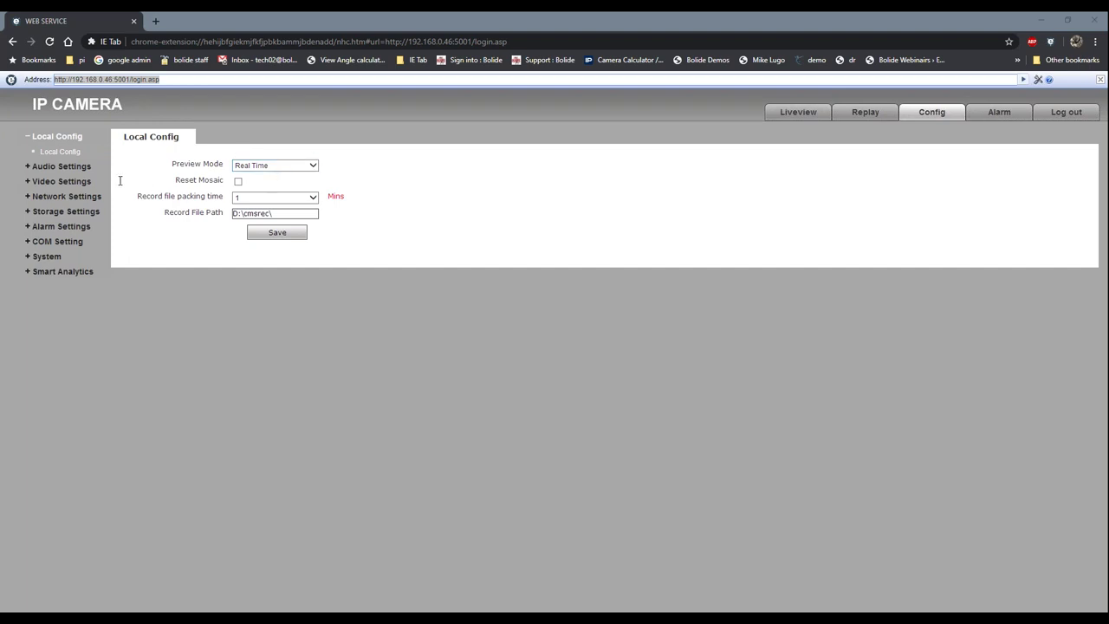
{"action": "left_click", "coordinate": [81, 166]}
{"action": "left_click", "coordinate": [85, 168]}
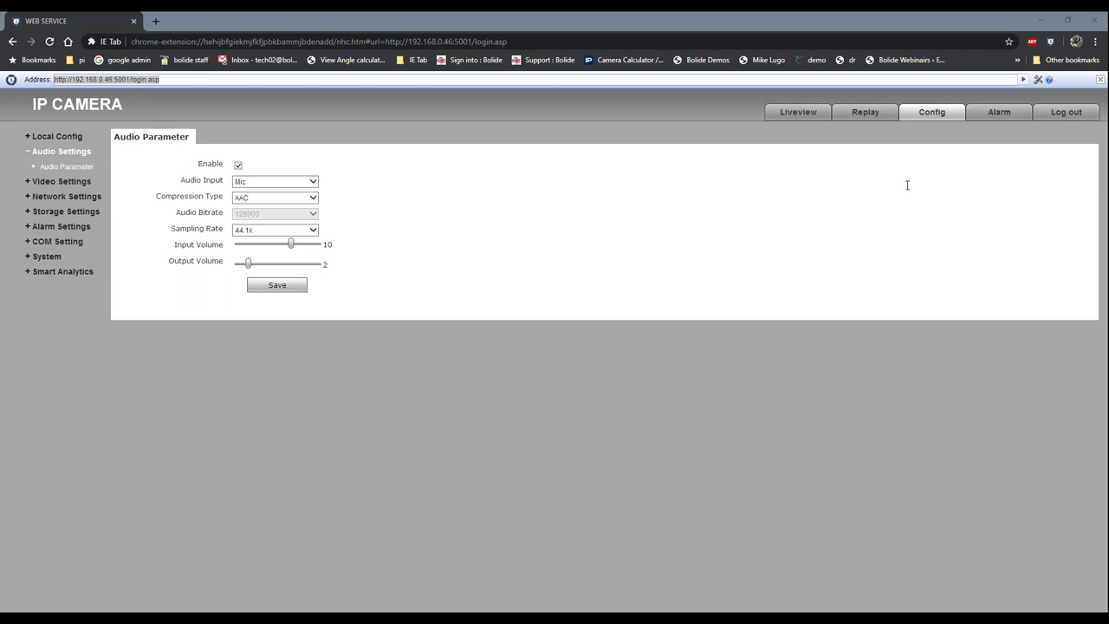
{"action": "left_click", "coordinate": [86, 178]}
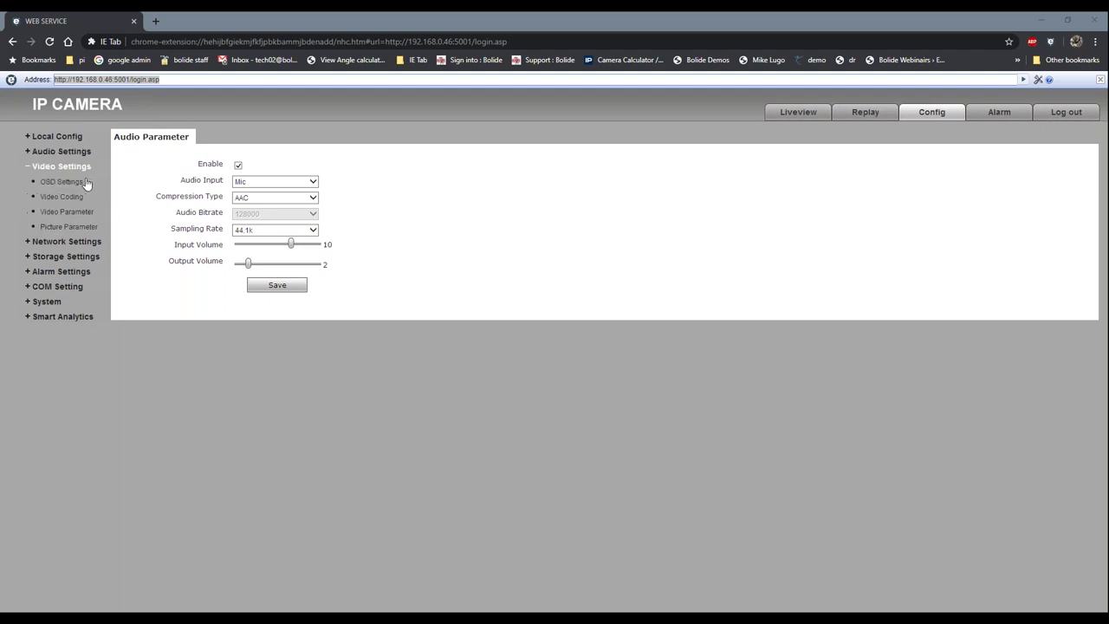
View OSD settings, then Video Coding: main stream H.264 1920*1080 at 4096 Kb/s, sub stream 1024 Kb/s
{"action": "left_click", "coordinate": [85, 181]}
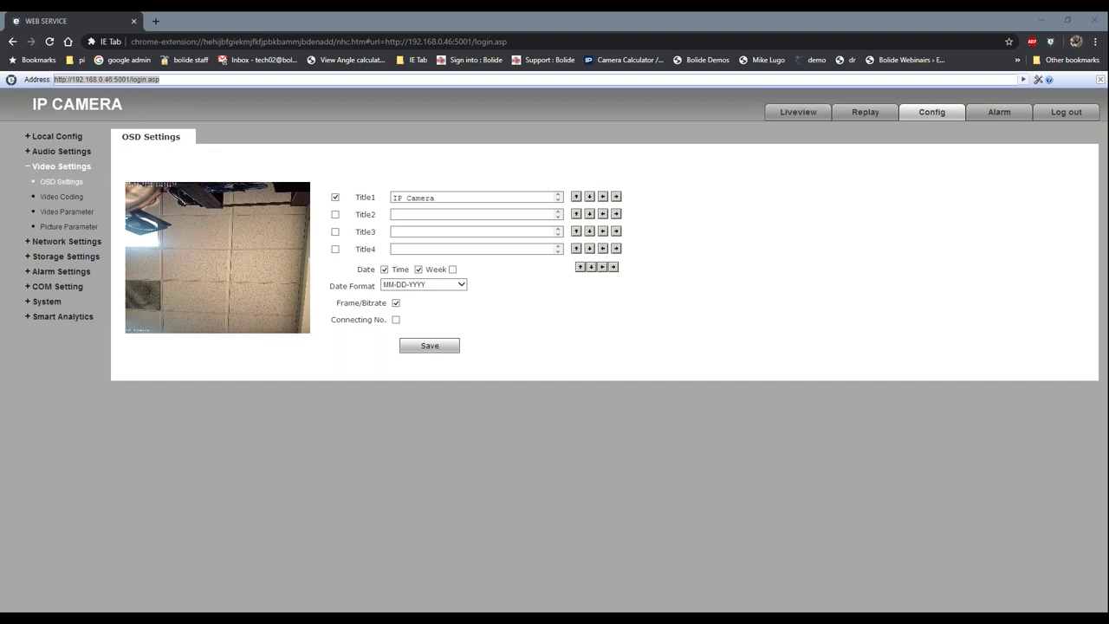
{"action": "left_click", "coordinate": [86, 200]}
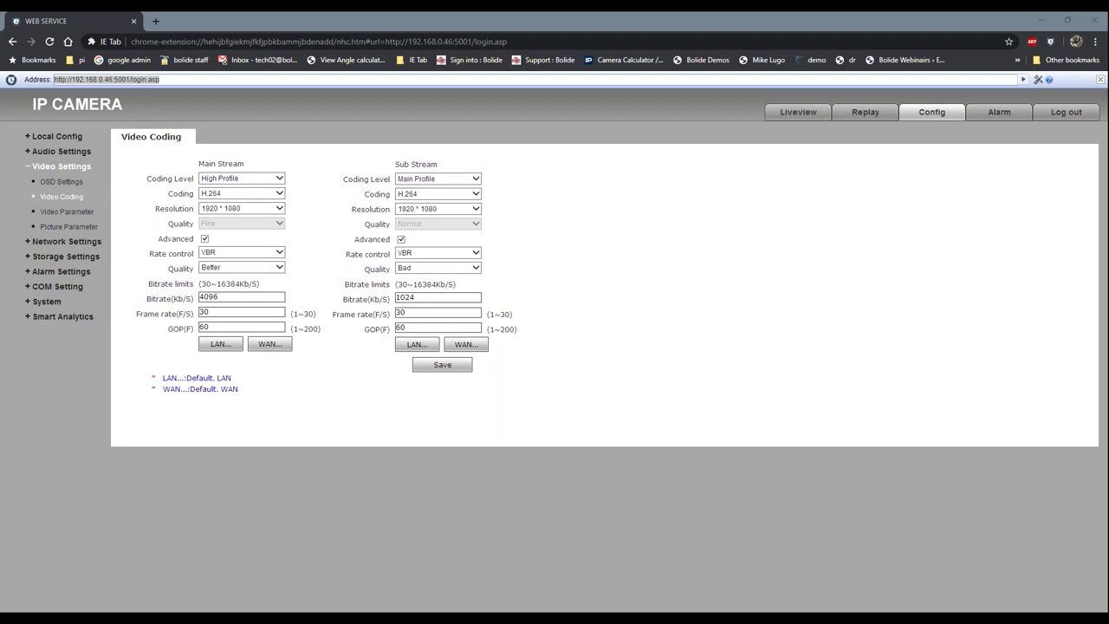
Show the Video Parameter Basic tab: Mirror Close, Flip Open, 3D-DNR Low, DC Auto iris
{"action": "left_click", "coordinate": [91, 214]}
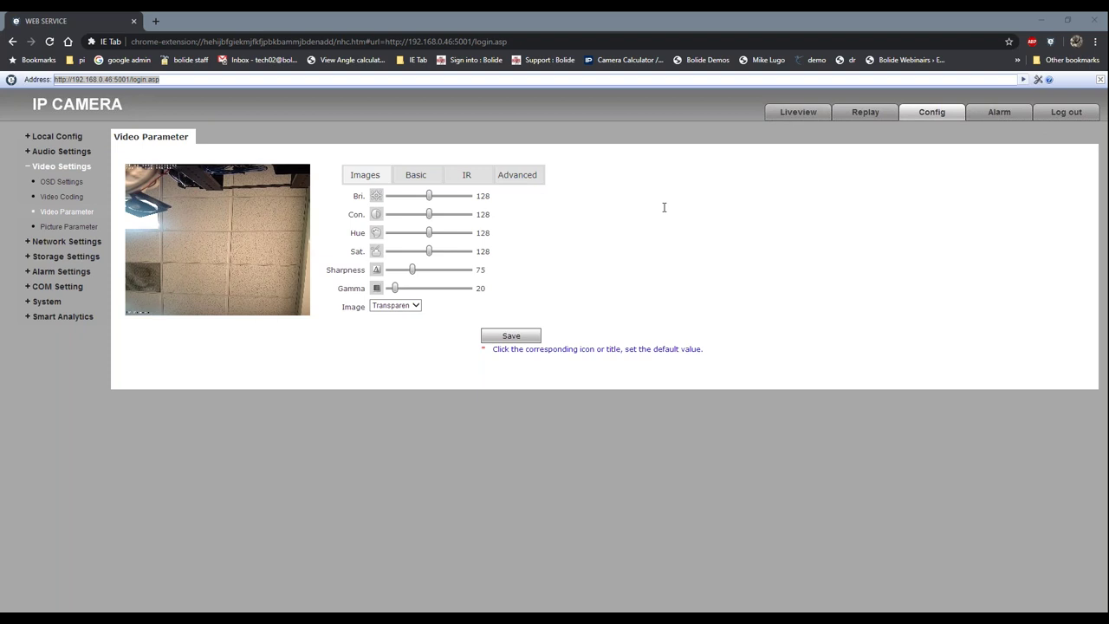
{"action": "left_click", "coordinate": [429, 175]}
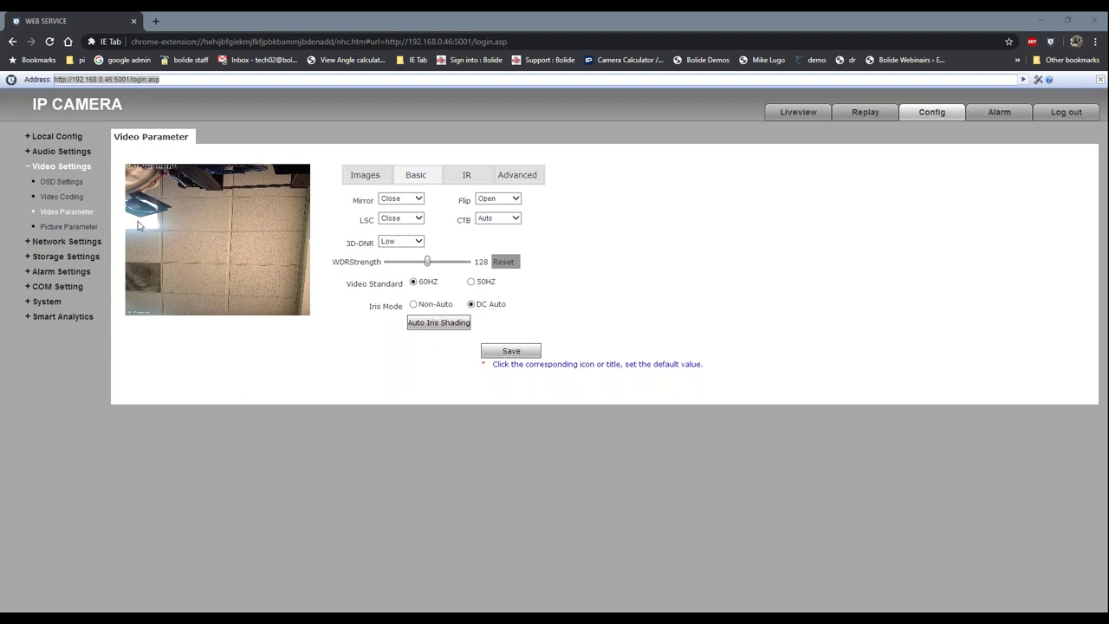
Check the IR and Advanced image tabs, then show Picture Parameter snapshots: jpg at 1080 * 1920
{"action": "left_click", "coordinate": [466, 180]}
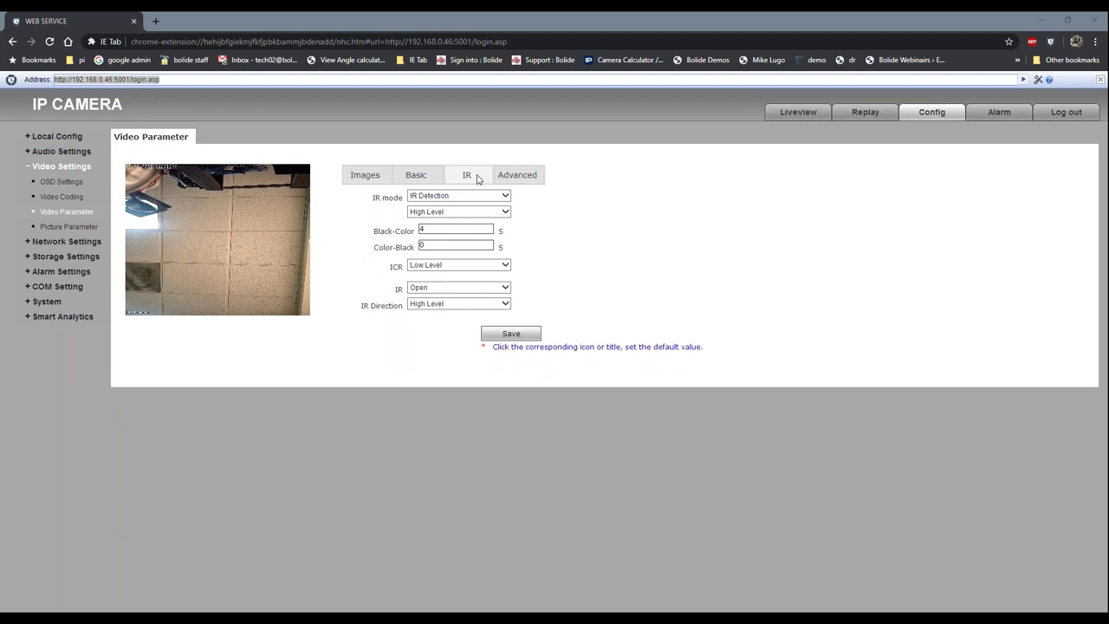
{"action": "left_click", "coordinate": [530, 174]}
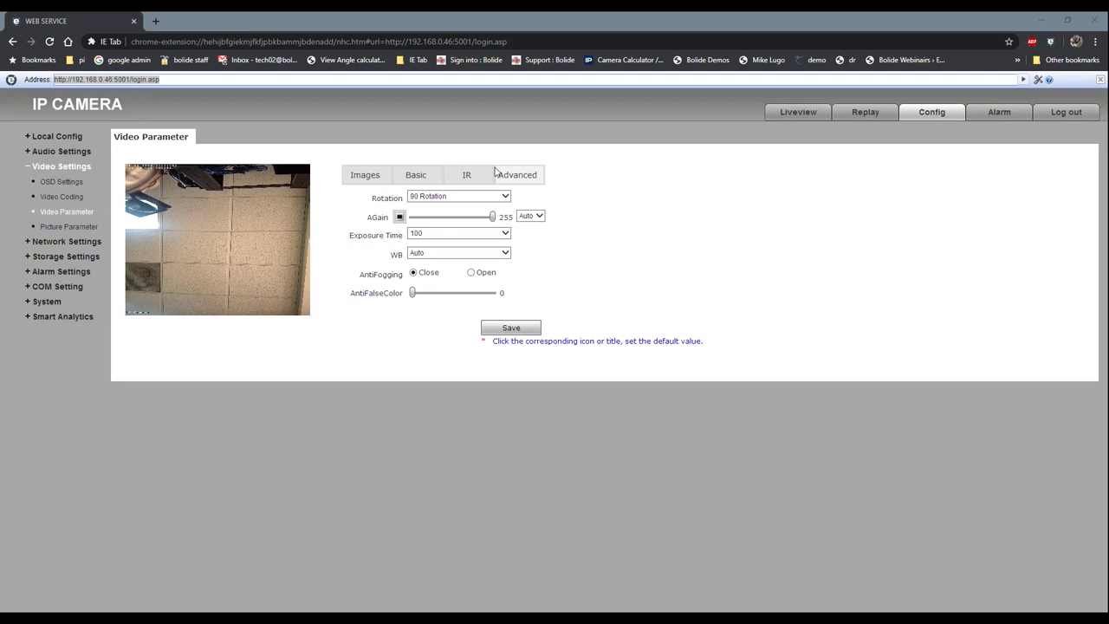
{"action": "left_click", "coordinate": [76, 226]}
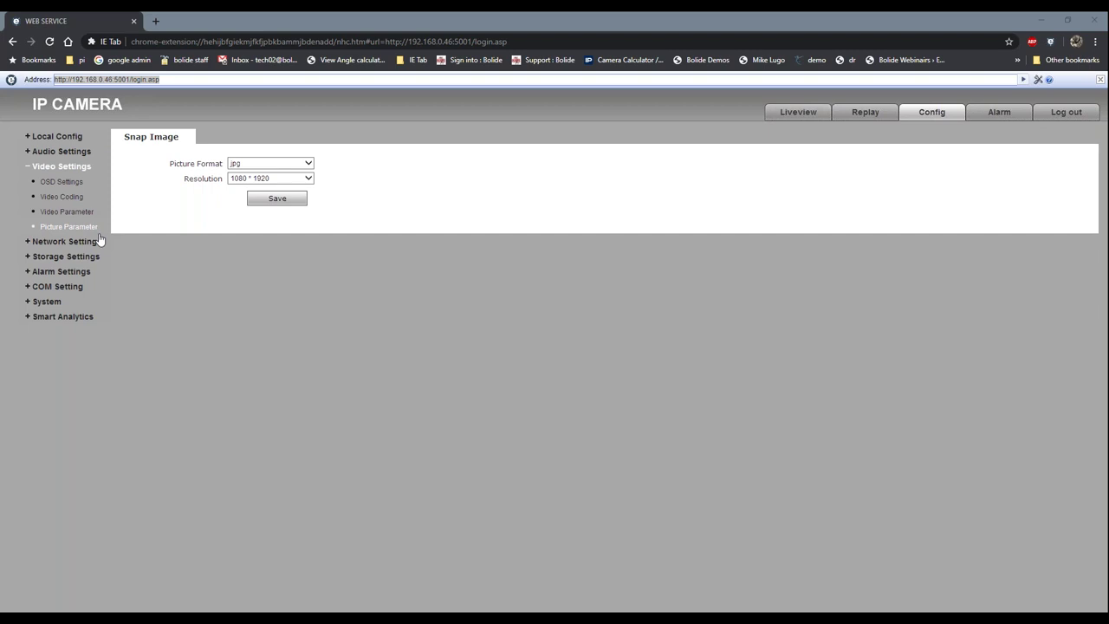
Review the Basic network ports, then the LAN page: static IP 192.168.0.46, gateway 192.168.0.1
{"action": "left_click", "coordinate": [99, 241]}
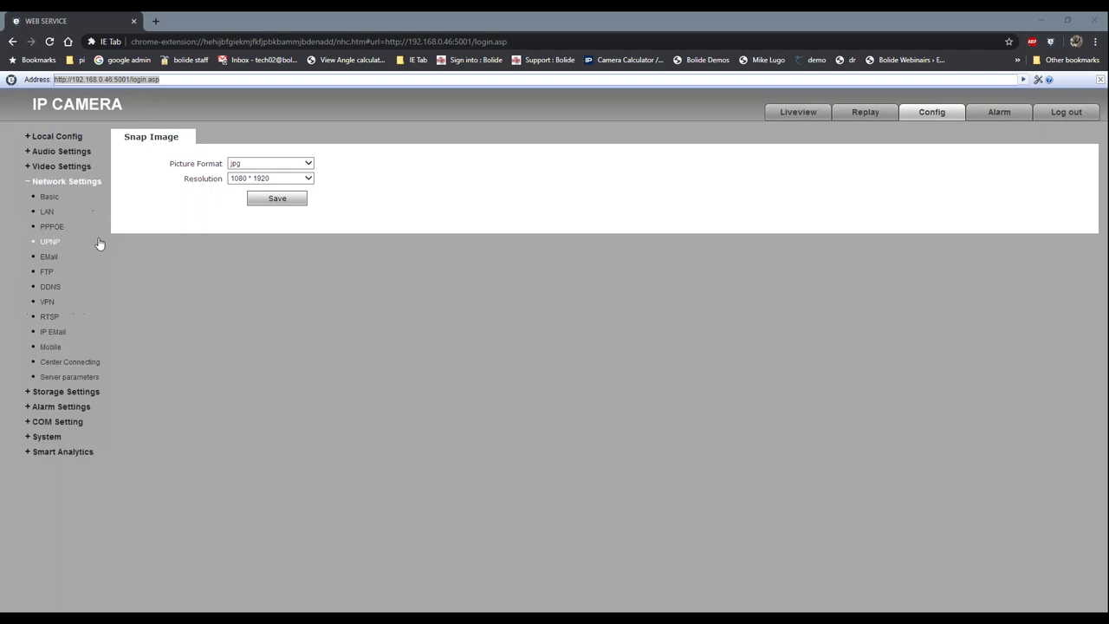
{"action": "left_click", "coordinate": [54, 197]}
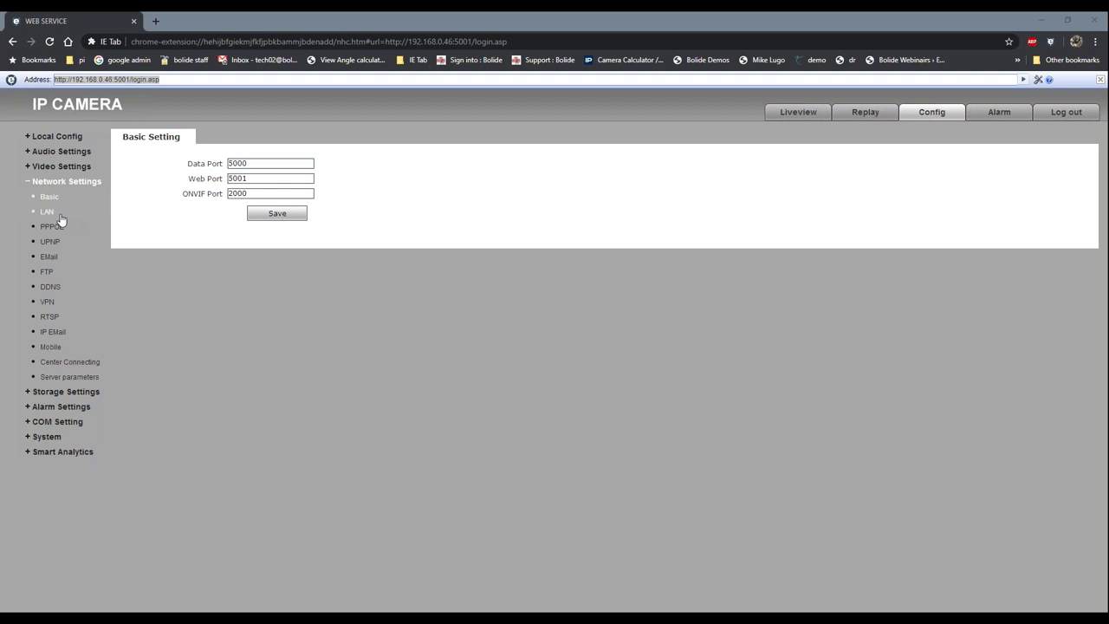
{"action": "left_click", "coordinate": [57, 214]}
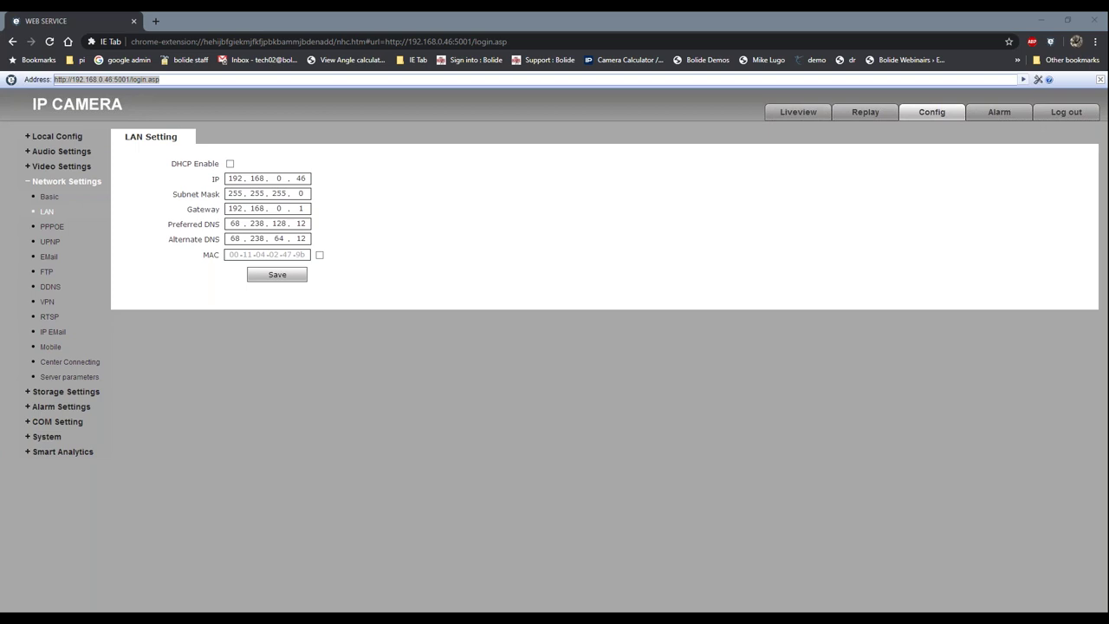
Look over the PPPOE and UPNP pages, ending on EMail Setting with the 126.com domain
{"action": "left_click", "coordinate": [62, 232]}
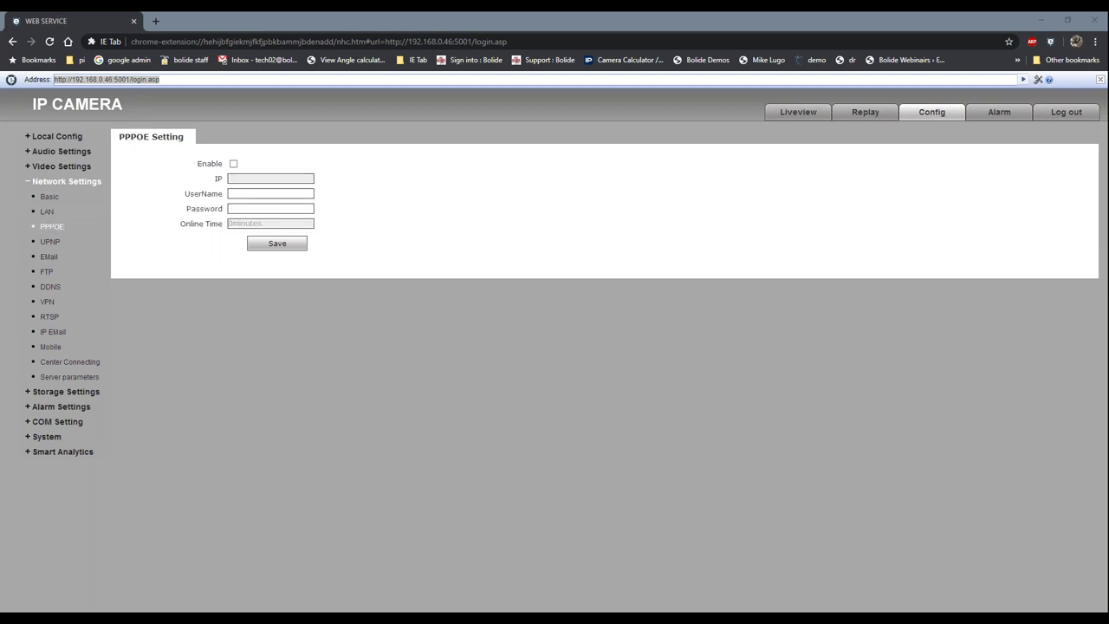
{"action": "left_click", "coordinate": [63, 247]}
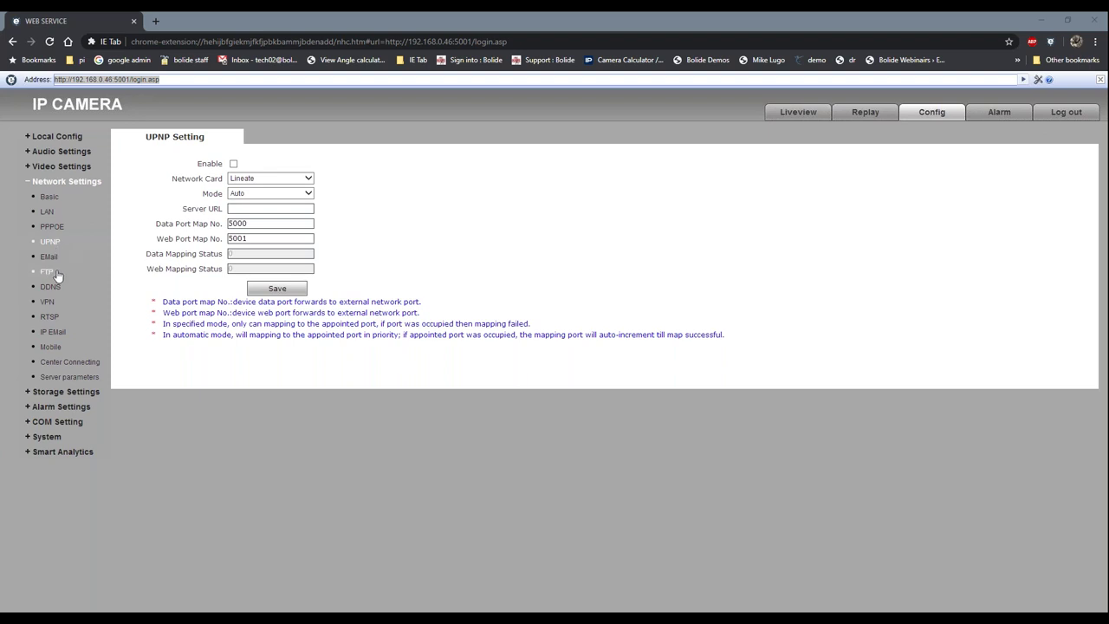
{"action": "left_click", "coordinate": [49, 258]}
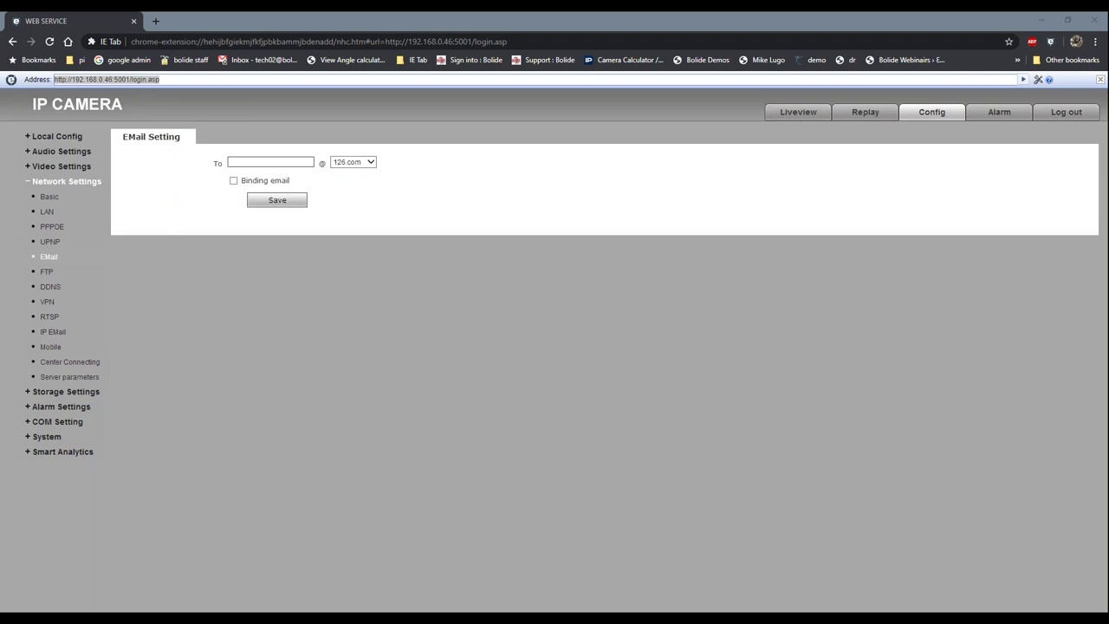
Check the e-mail domain list, then show FTP Setting: port 21, catalog '/', Direct upload mode
{"action": "left_click", "coordinate": [371, 163]}
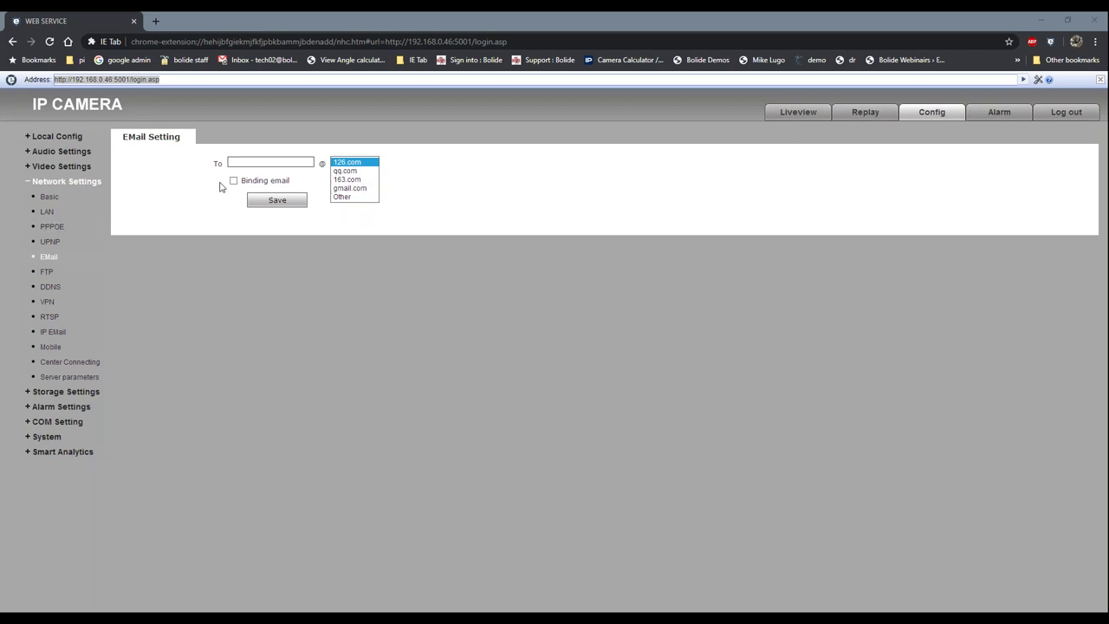
{"action": "left_click", "coordinate": [47, 273]}
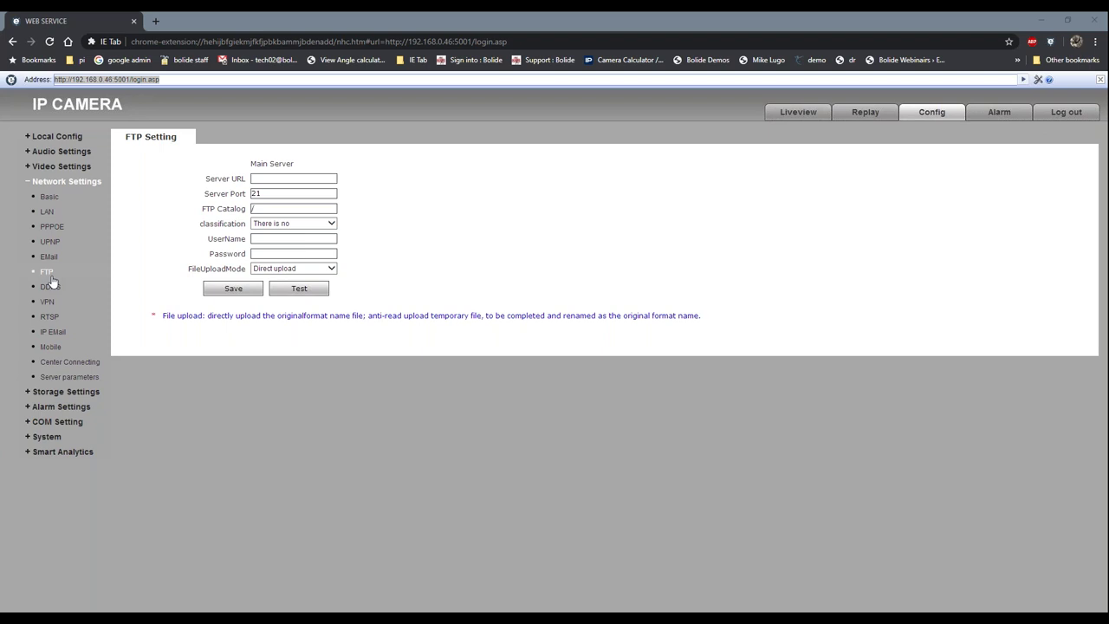
Step through DDNS, VPN, RTSP, IP EMail and Center Connecting, ending on Server parameters
{"action": "left_click", "coordinate": [49, 286]}
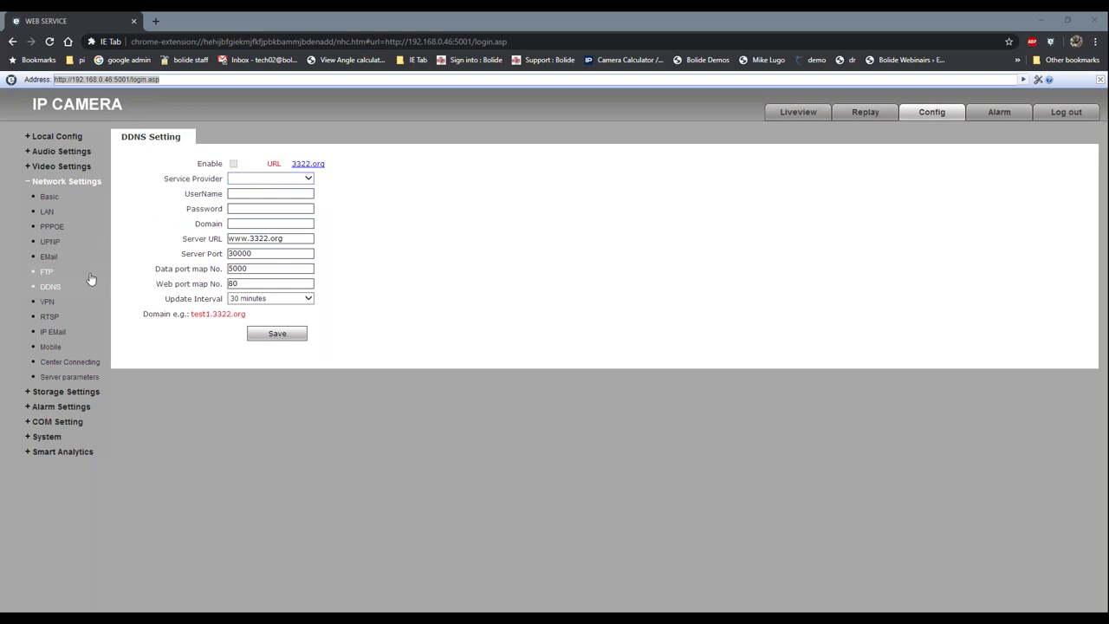
{"action": "left_click", "coordinate": [65, 306]}
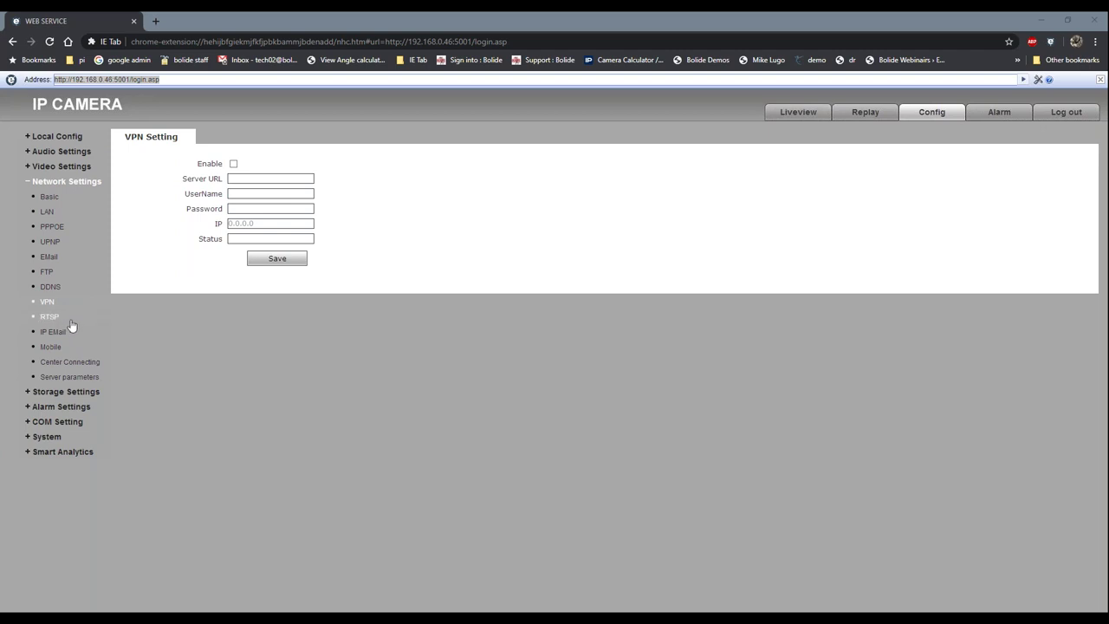
{"action": "left_click", "coordinate": [63, 322]}
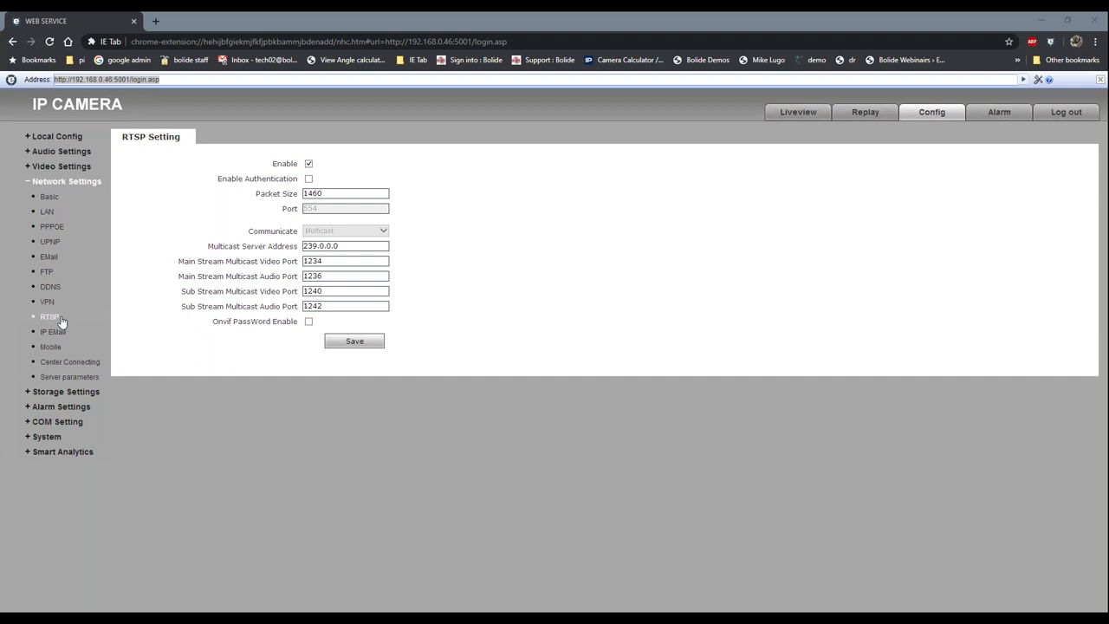
{"action": "left_click", "coordinate": [62, 334]}
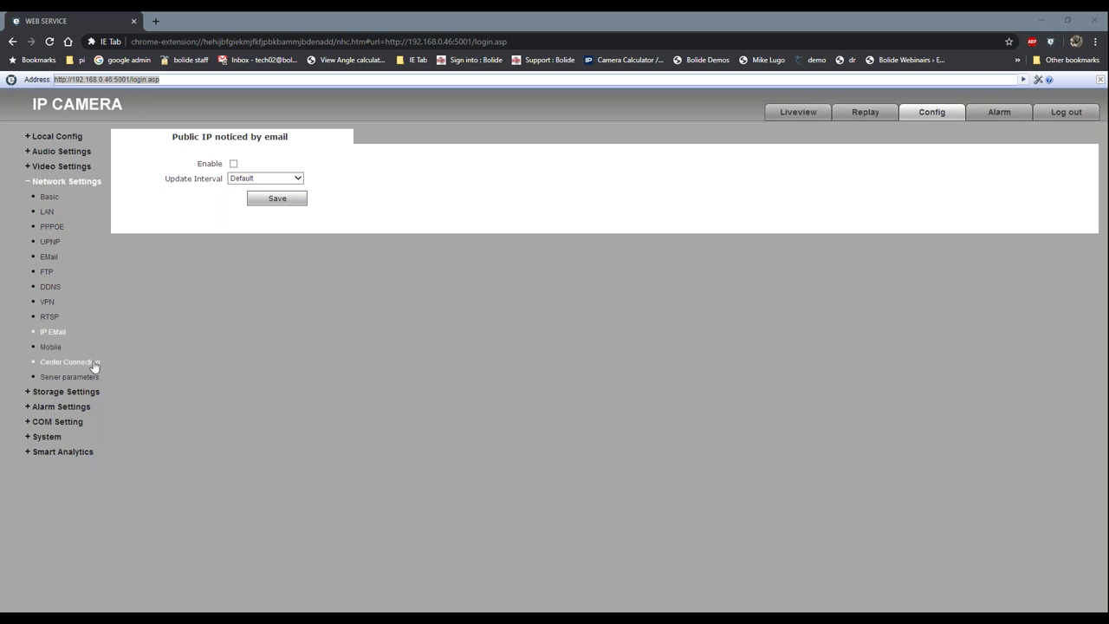
{"action": "left_click", "coordinate": [93, 362]}
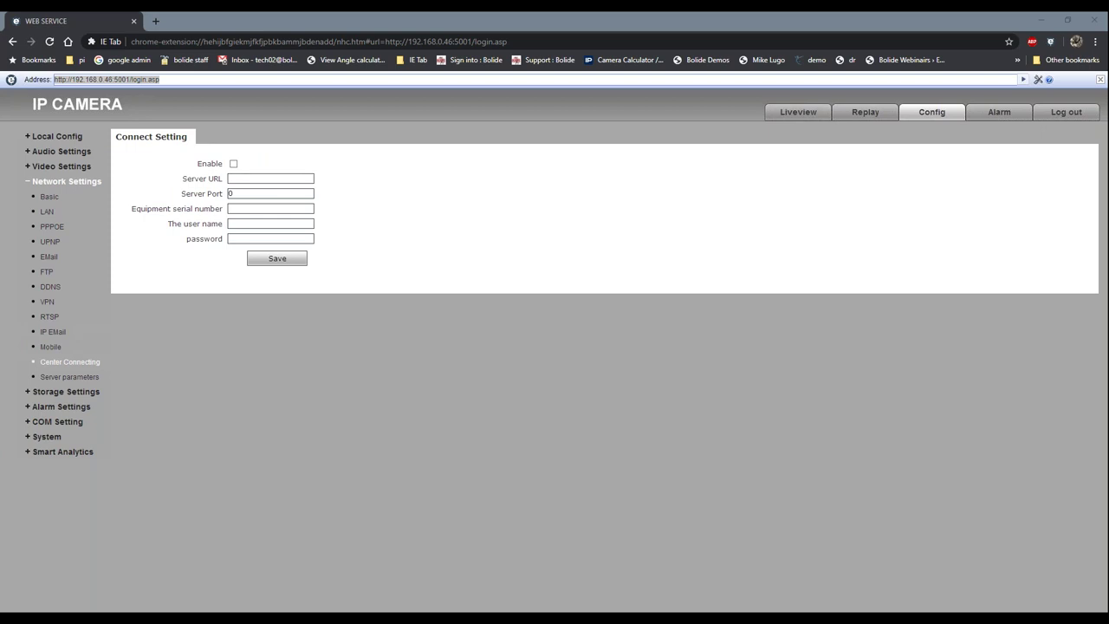
{"action": "left_click", "coordinate": [88, 378]}
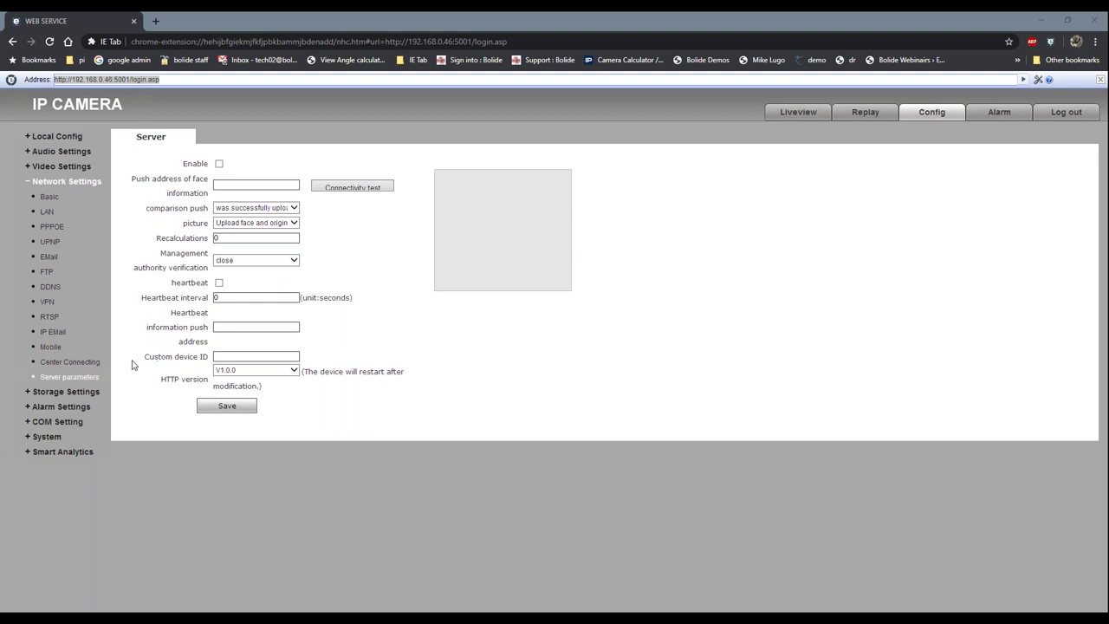
Open Storage Settings > Device Setting to see the 14800 MB device with 14763 MB free
{"action": "left_click", "coordinate": [84, 395]}
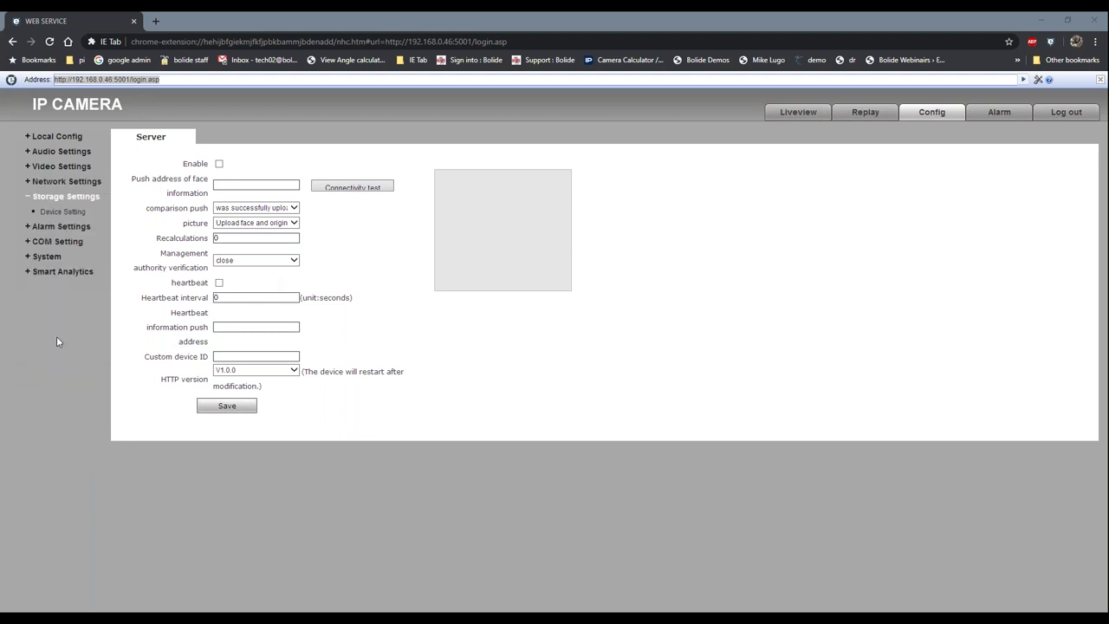
{"action": "left_click", "coordinate": [90, 212]}
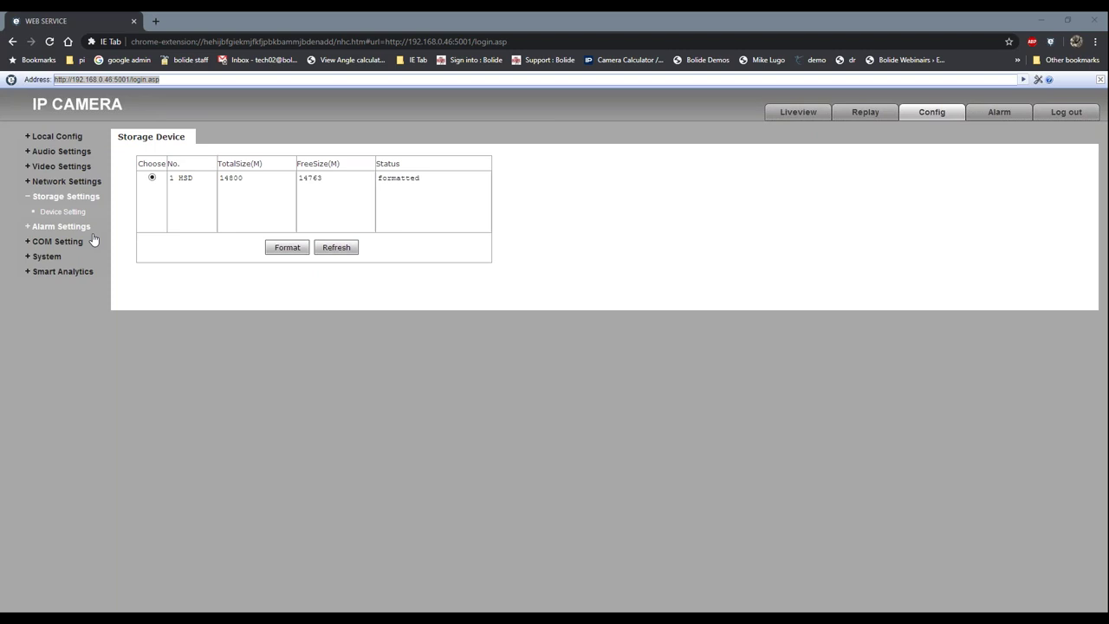
Review the Motion, Sensor and Network Detection alarm pages, then view COM Setting (9600 baud, 8 data bits)
{"action": "left_click", "coordinate": [82, 227]}
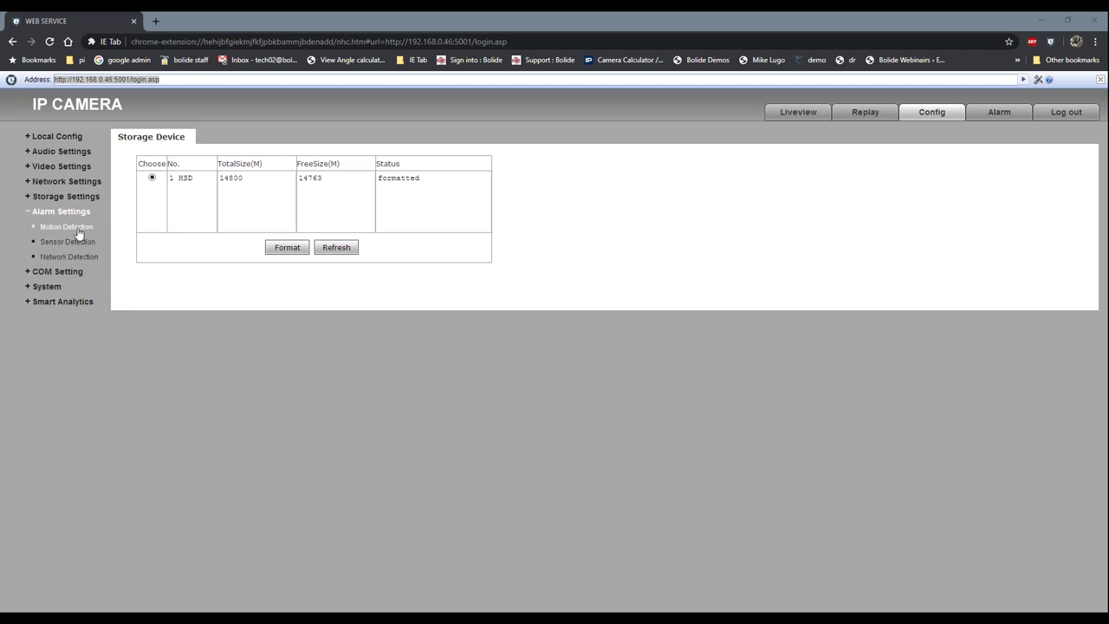
{"action": "left_click", "coordinate": [77, 228]}
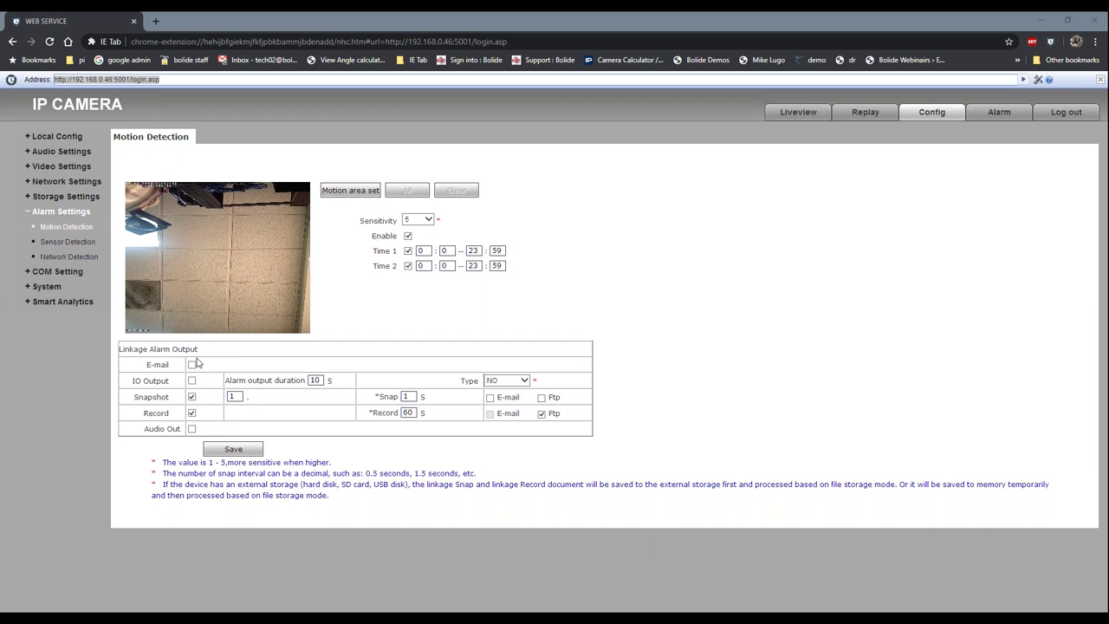
{"action": "left_click", "coordinate": [69, 242]}
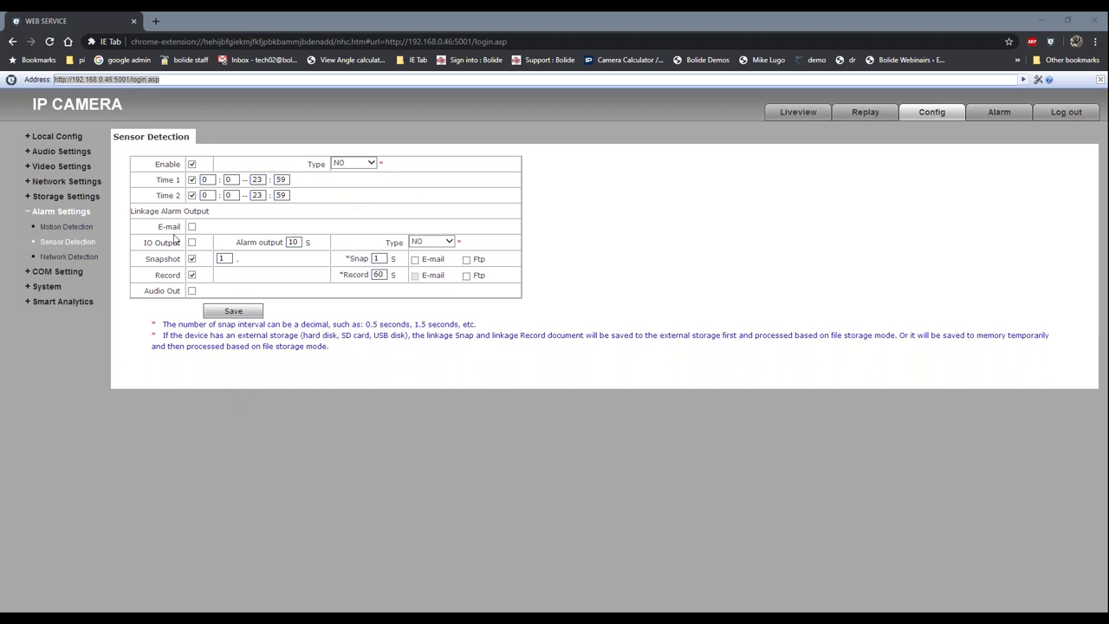
{"action": "left_click", "coordinate": [97, 257]}
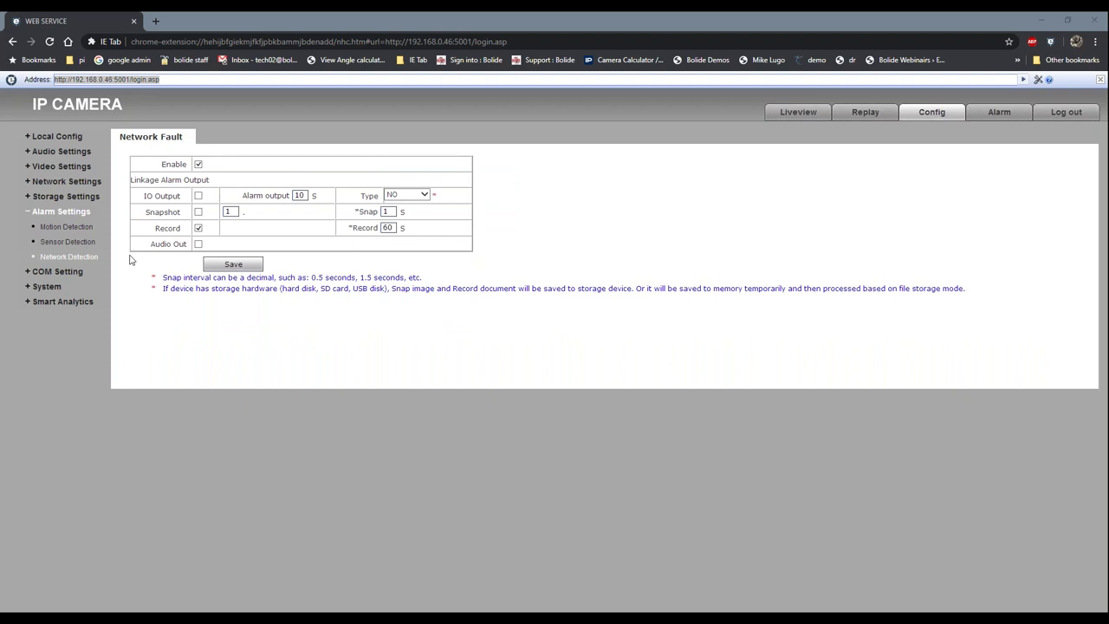
{"action": "left_click", "coordinate": [77, 272]}
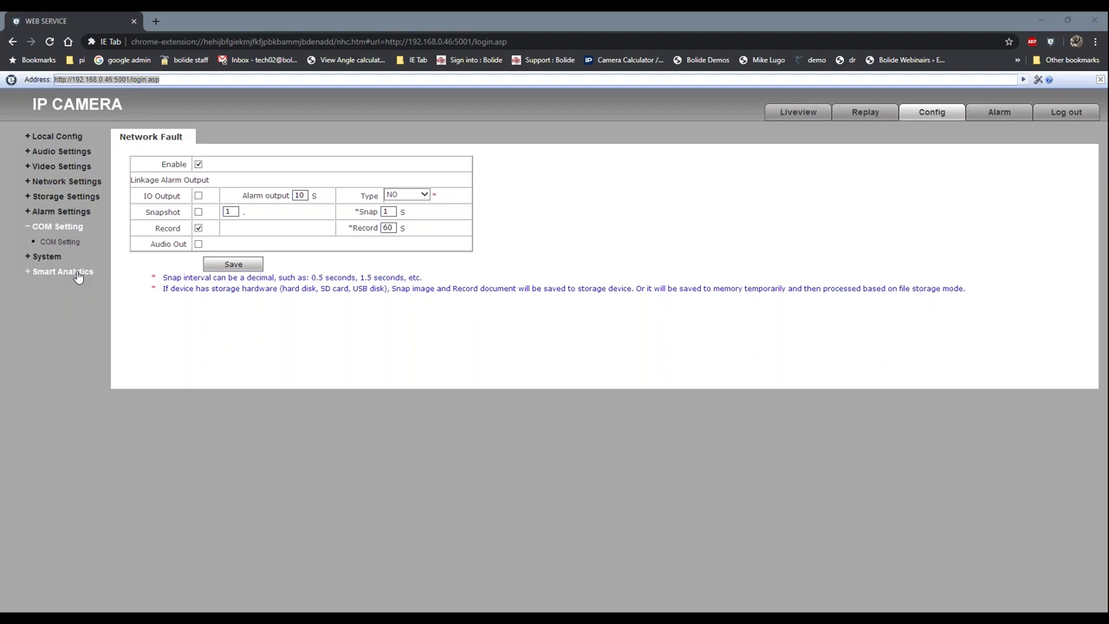
{"action": "left_click", "coordinate": [77, 245]}
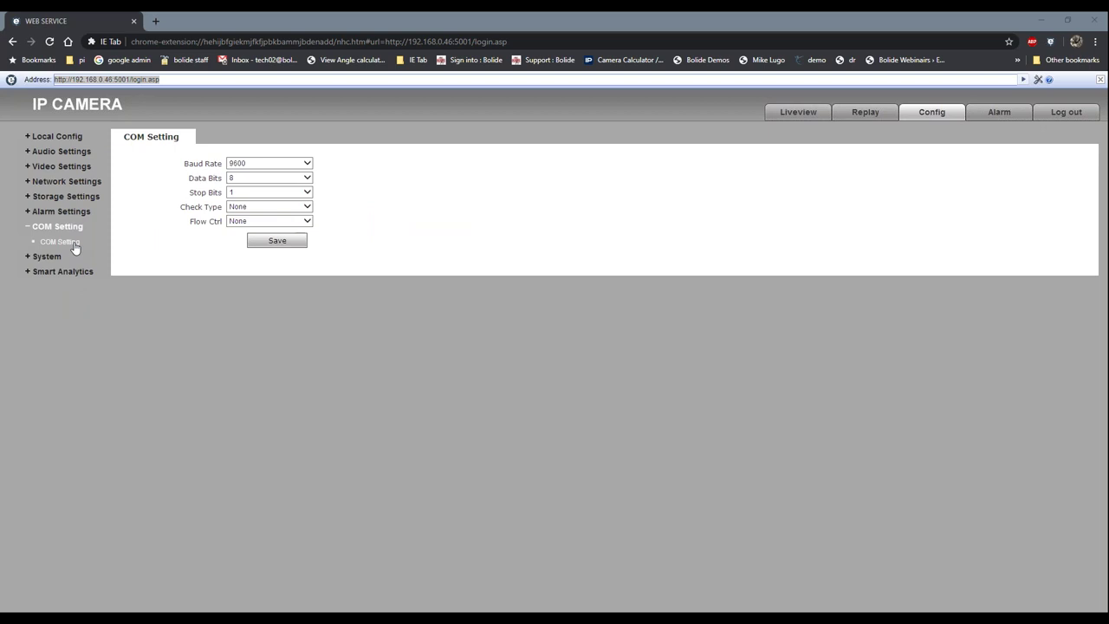
Check the system time settings and user management, keeping the Administrator account selected
{"action": "left_click", "coordinate": [59, 257]}
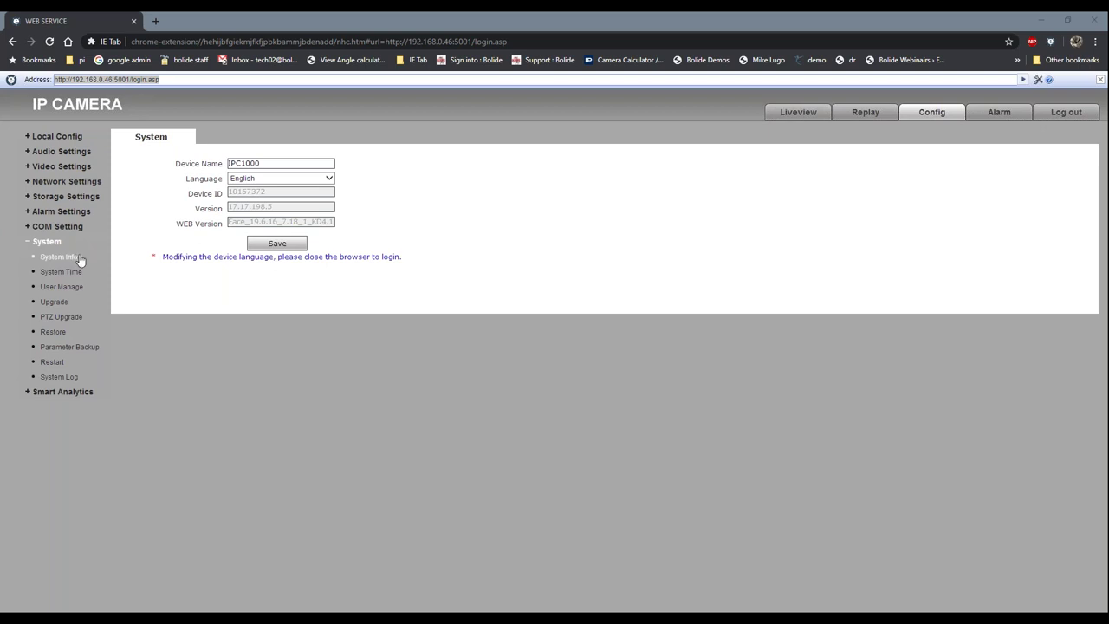
{"action": "left_click", "coordinate": [87, 272]}
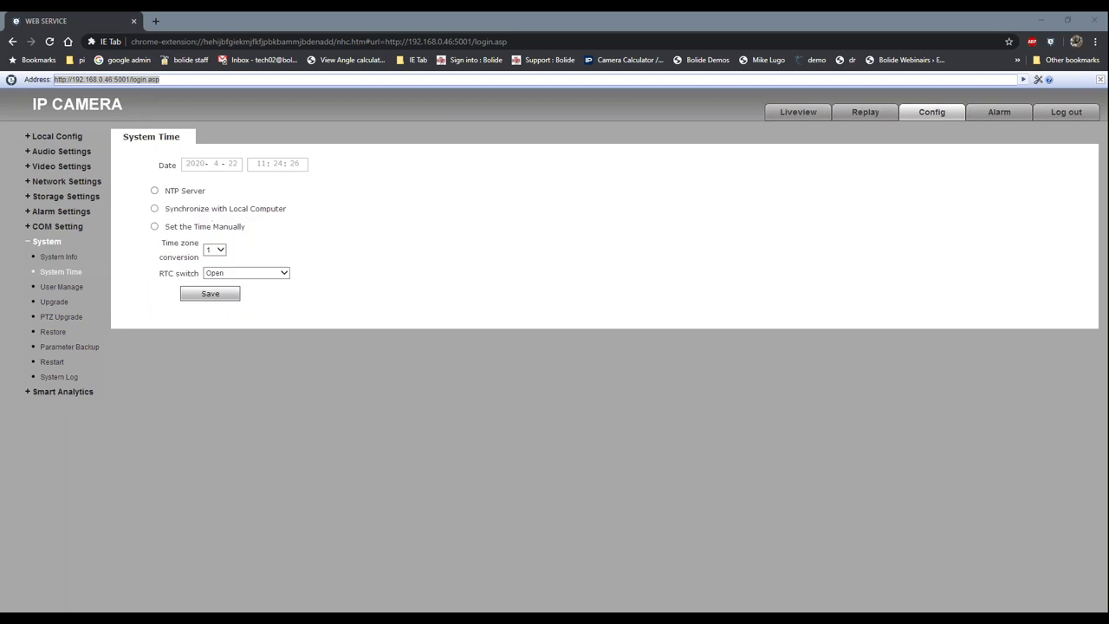
{"action": "left_click", "coordinate": [92, 287]}
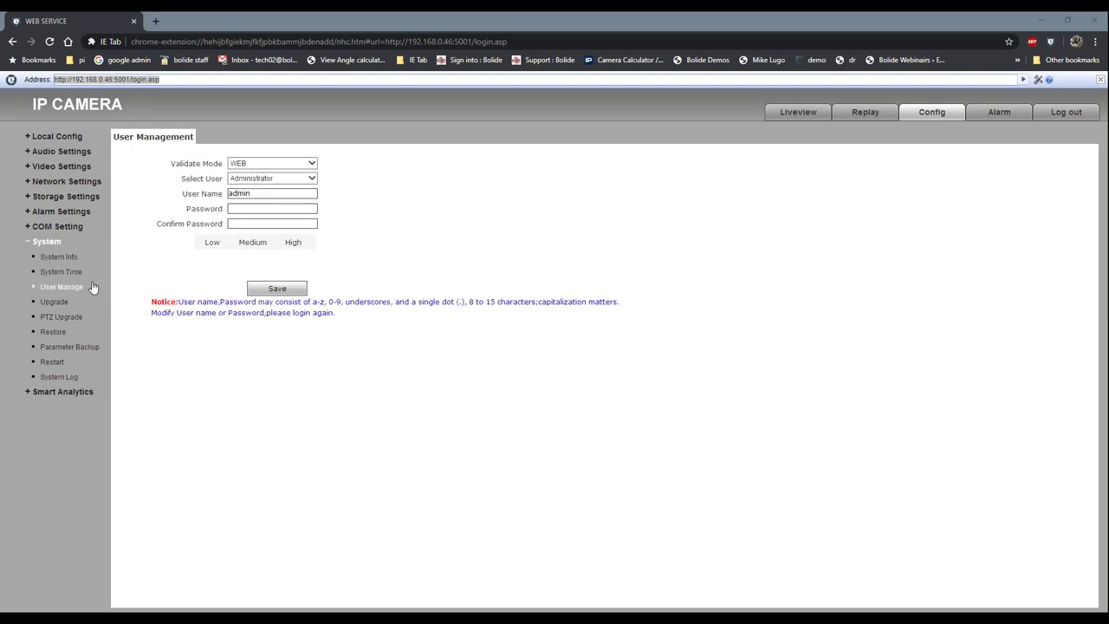
{"action": "left_click", "coordinate": [313, 179]}
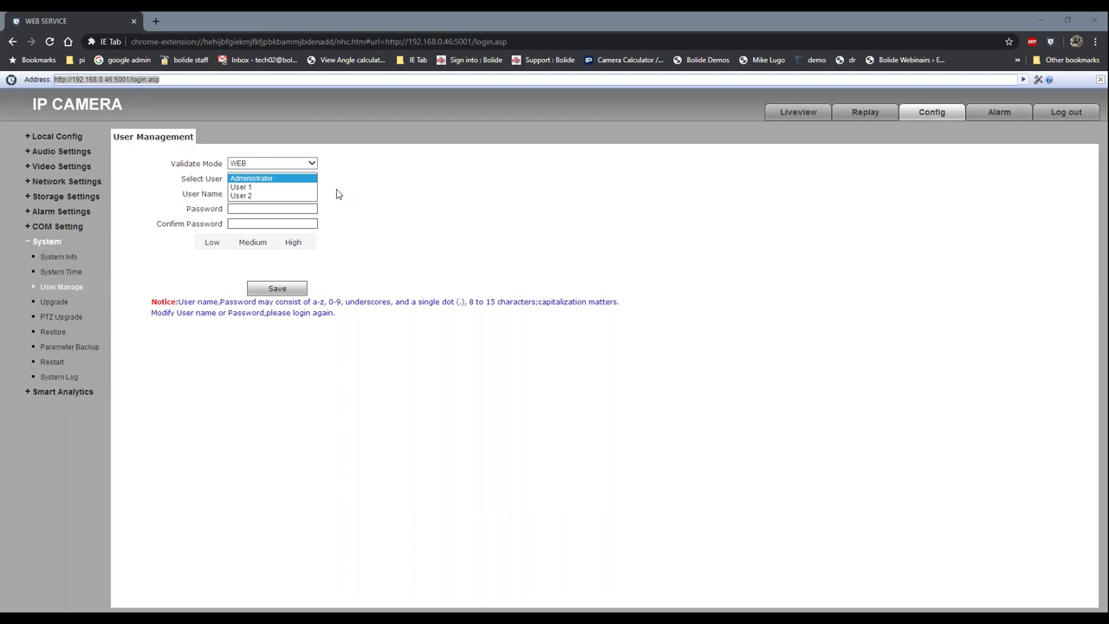
{"action": "left_click", "coordinate": [367, 202]}
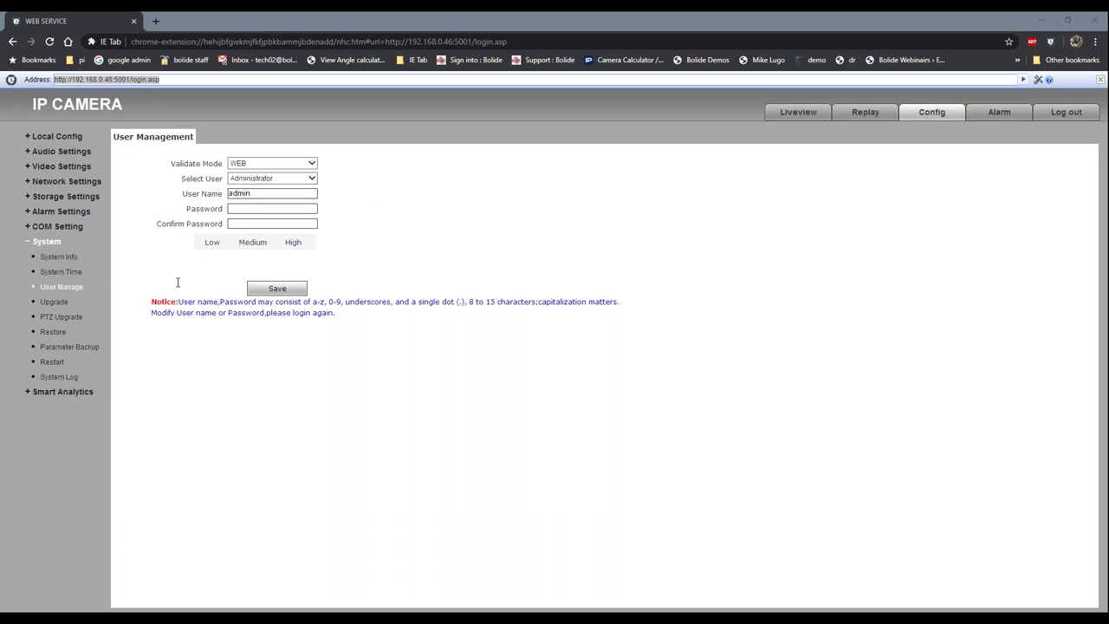
Go through Upgrade, PTZ Upgrade, Restore, Parameter Backup and Restart, ending on System Log, then expand Smart Analytics
{"action": "left_click", "coordinate": [54, 301]}
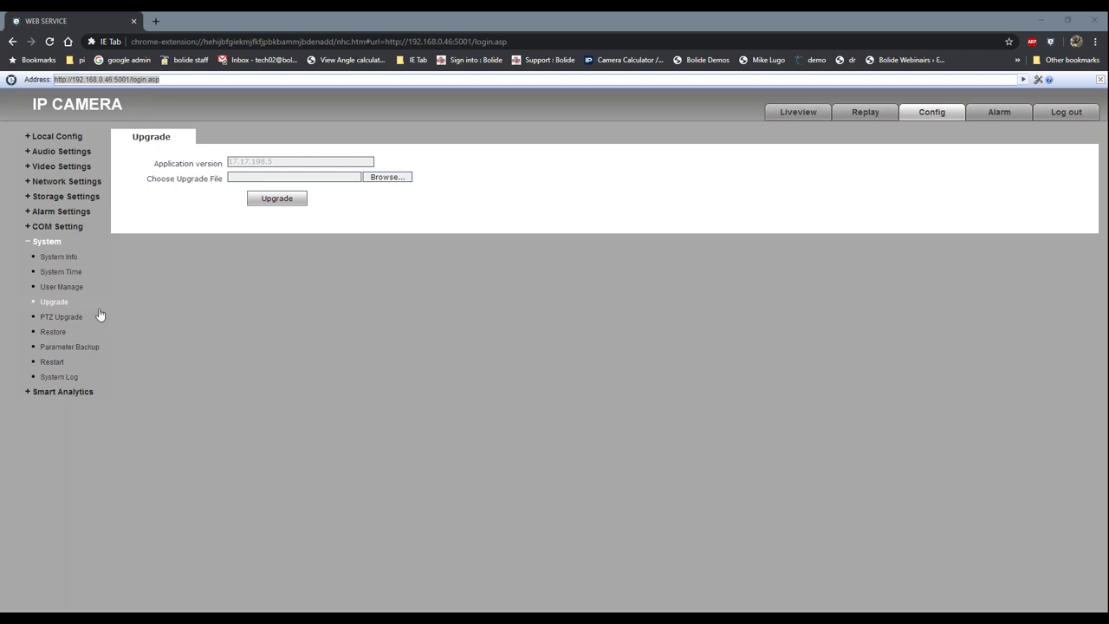
{"action": "left_click", "coordinate": [82, 317]}
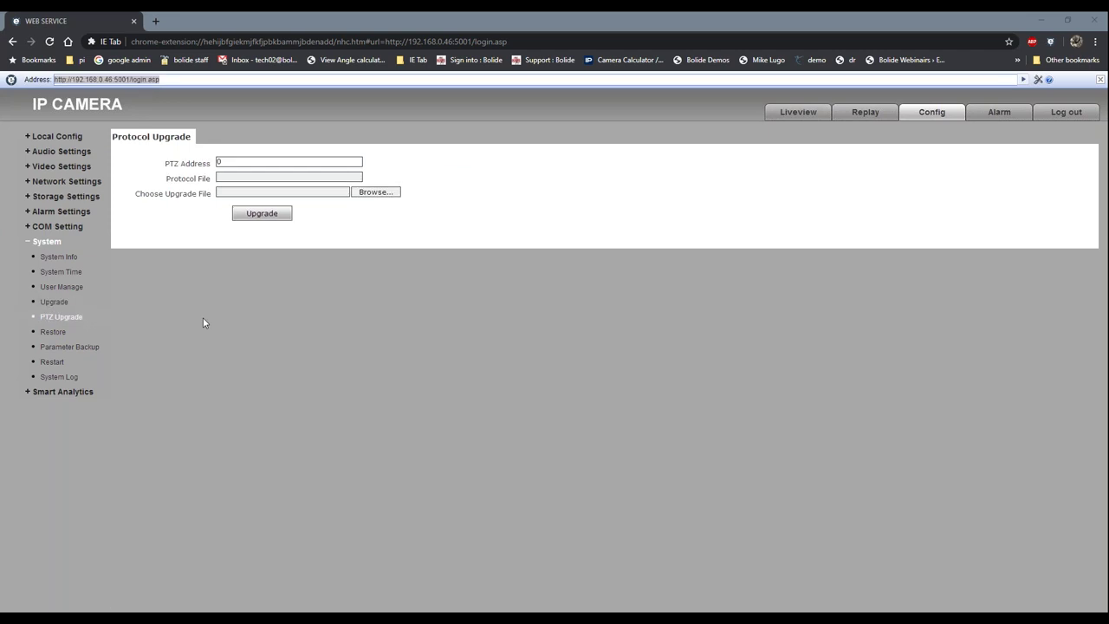
{"action": "left_click", "coordinate": [75, 335]}
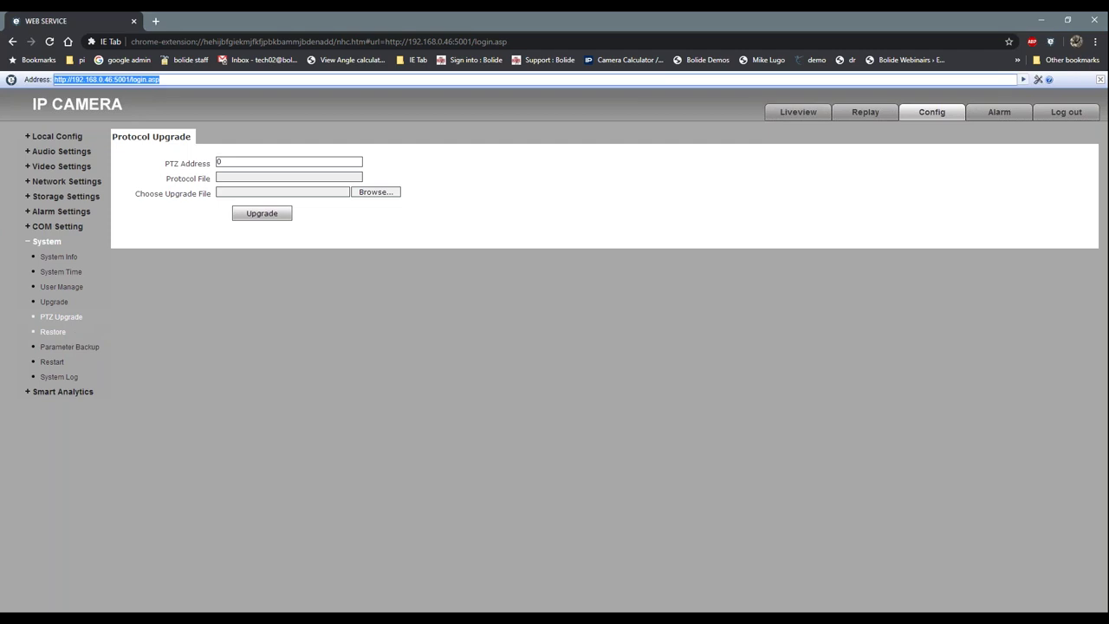
{"action": "left_click", "coordinate": [101, 347]}
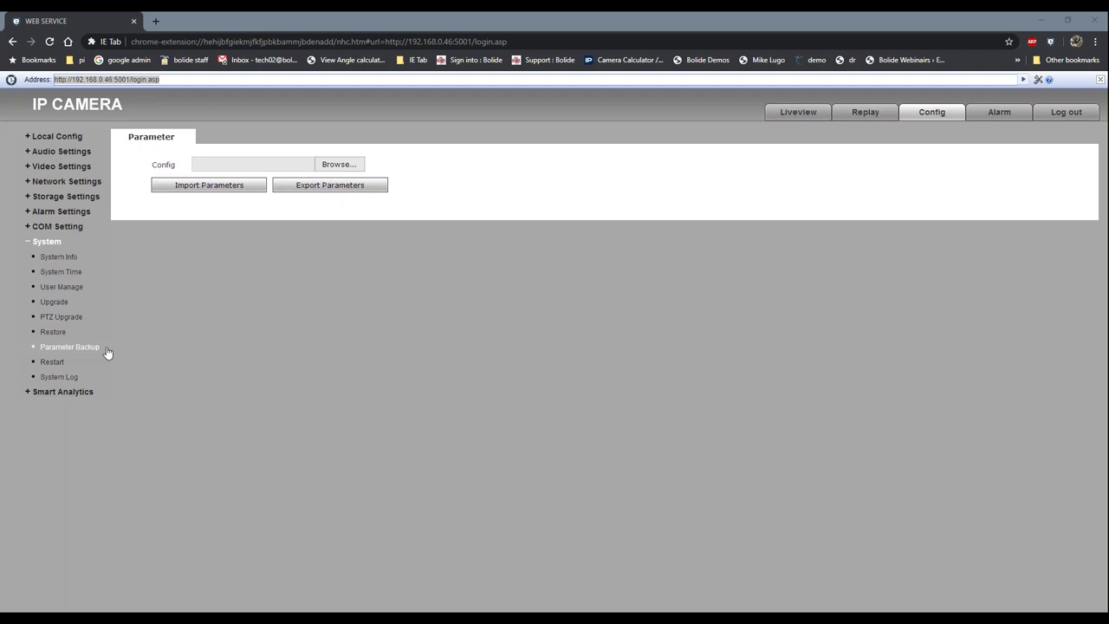
{"action": "left_click", "coordinate": [55, 362]}
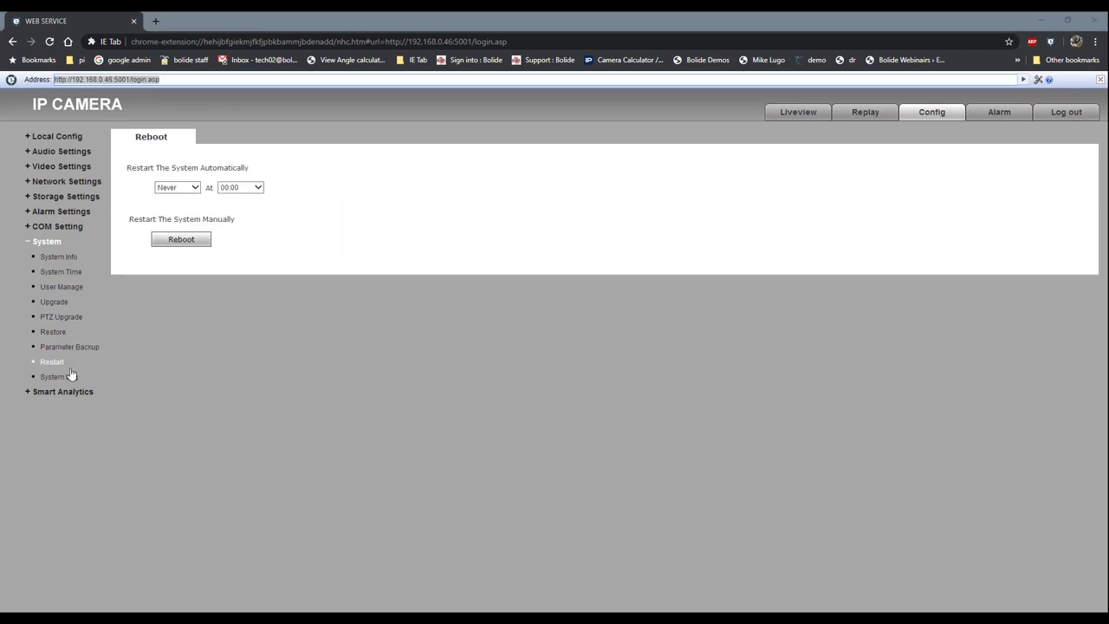
{"action": "left_click", "coordinate": [91, 381]}
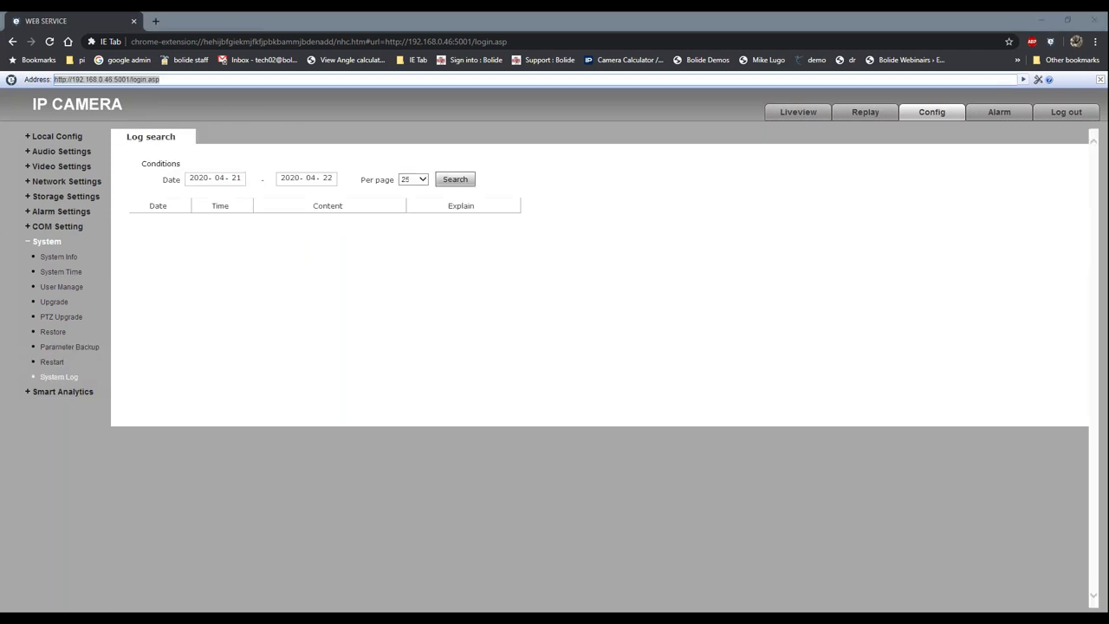
{"action": "left_click", "coordinate": [97, 394]}
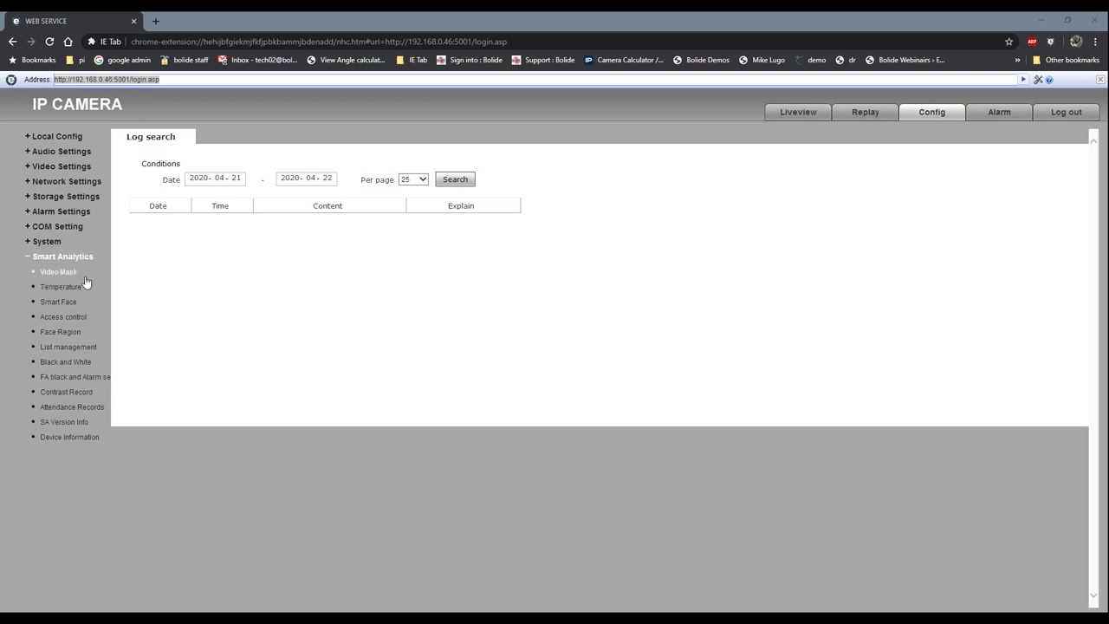
View the Video Mask and Temperature pages (area left 158, top 146, 254×146), then Smart Face
{"action": "left_click", "coordinate": [85, 277]}
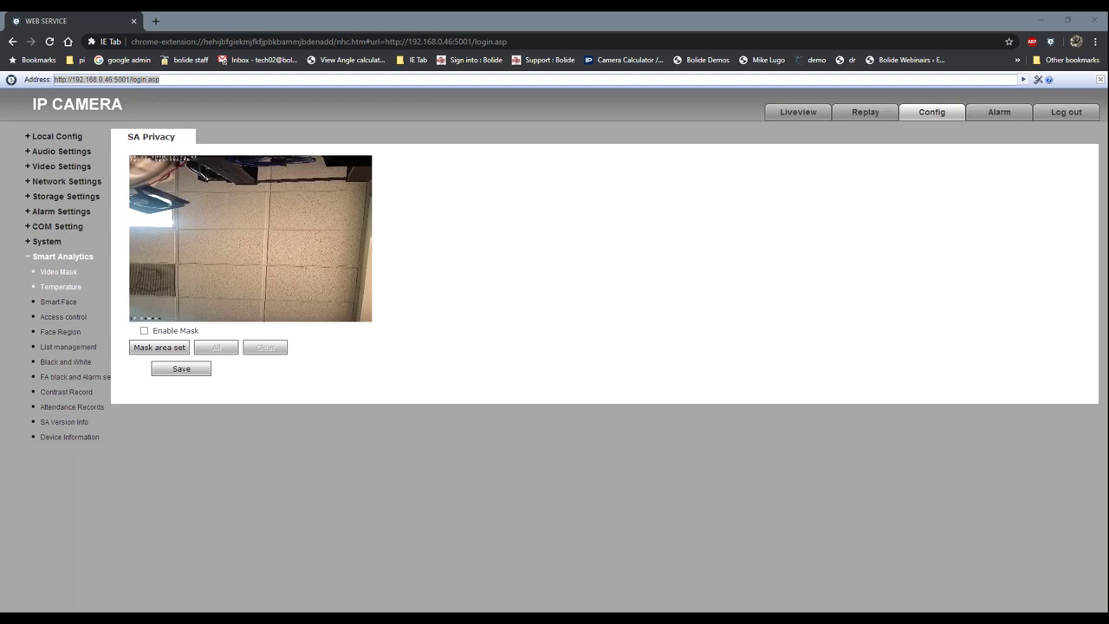
{"action": "left_click", "coordinate": [84, 286]}
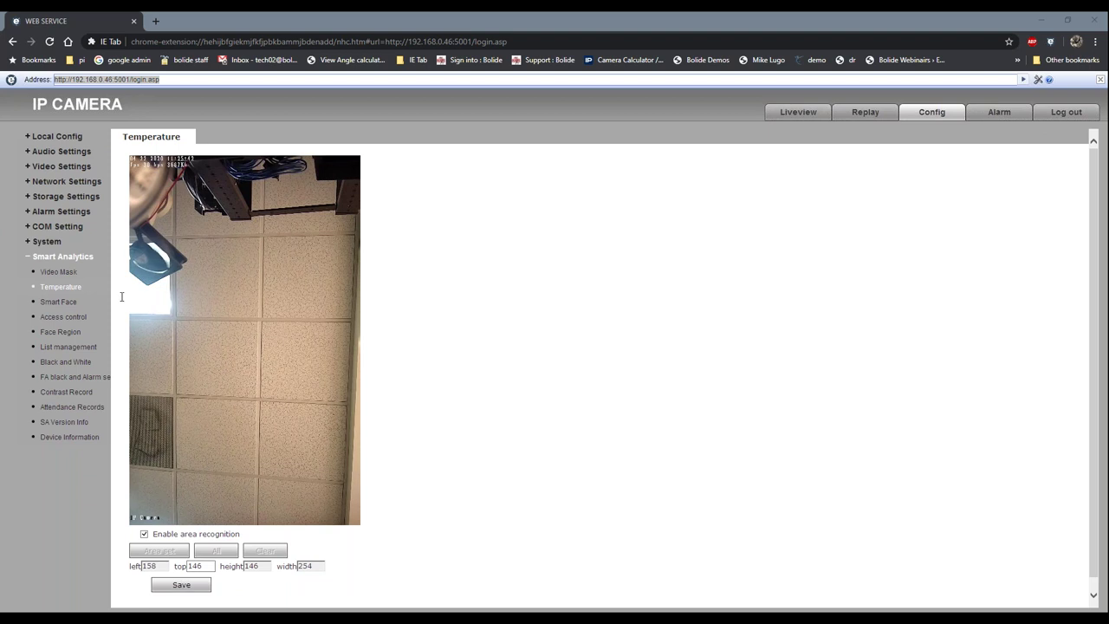
{"action": "left_click", "coordinate": [70, 302]}
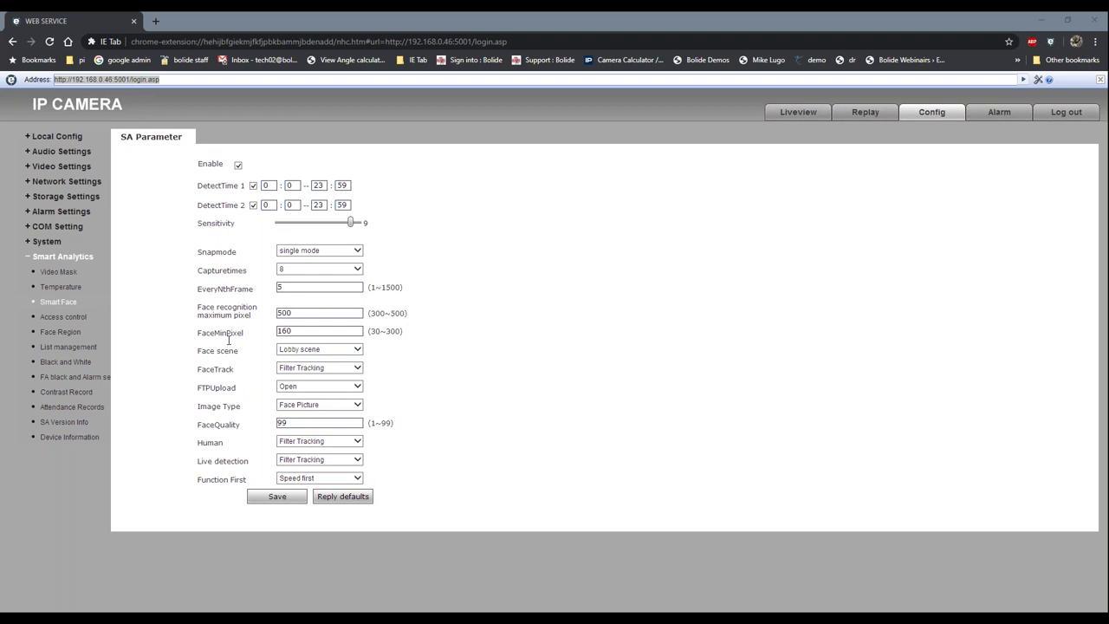
Inspect the Snapmode setting and the Face scene options, Conventional scene and Lobby scene
{"action": "left_click", "coordinate": [359, 250]}
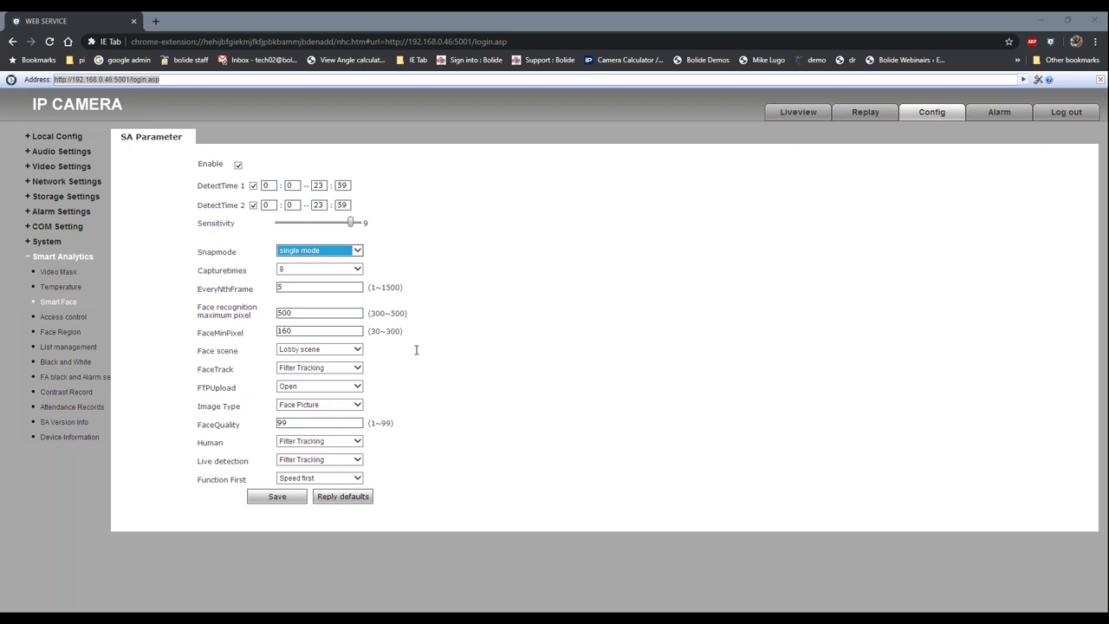
{"action": "left_click", "coordinate": [357, 349]}
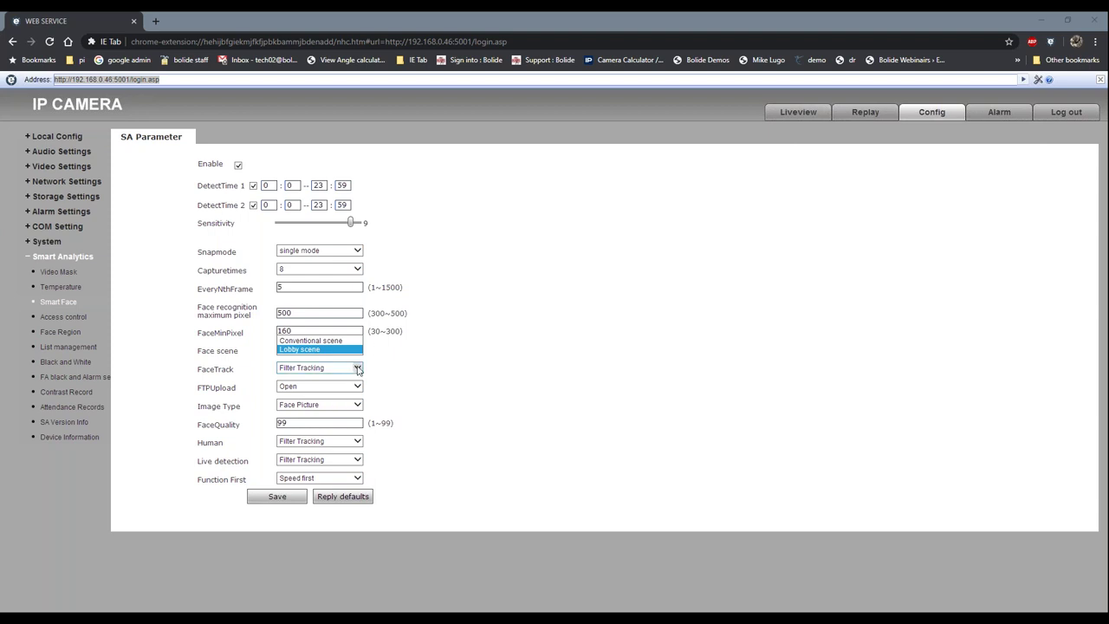
Keep Filter Tracking, Face Picture and Filter Tracking for FaceTrack, Image Type and Human, then view Access control
{"action": "left_click", "coordinate": [356, 368]}
{"action": "left_click", "coordinate": [478, 399]}
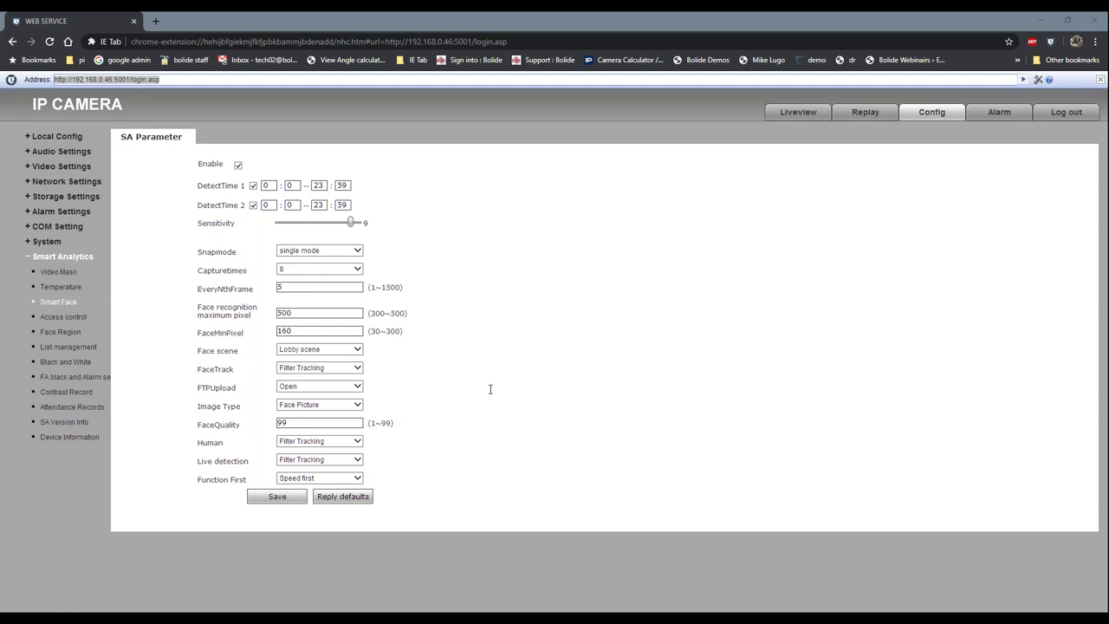
{"action": "left_click", "coordinate": [355, 407]}
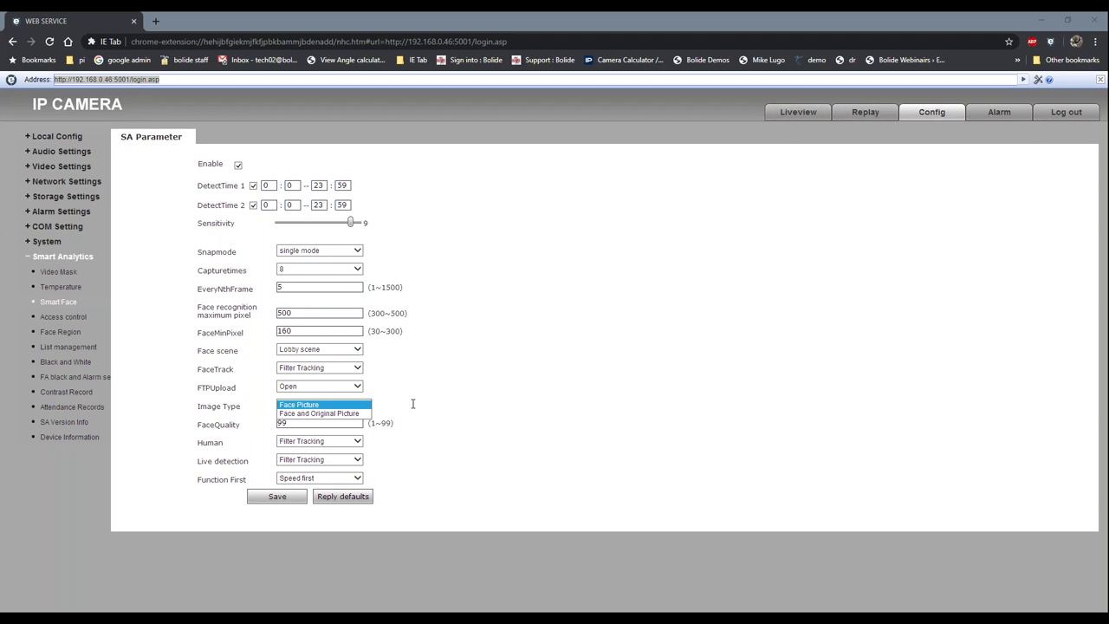
{"action": "left_click", "coordinate": [415, 403]}
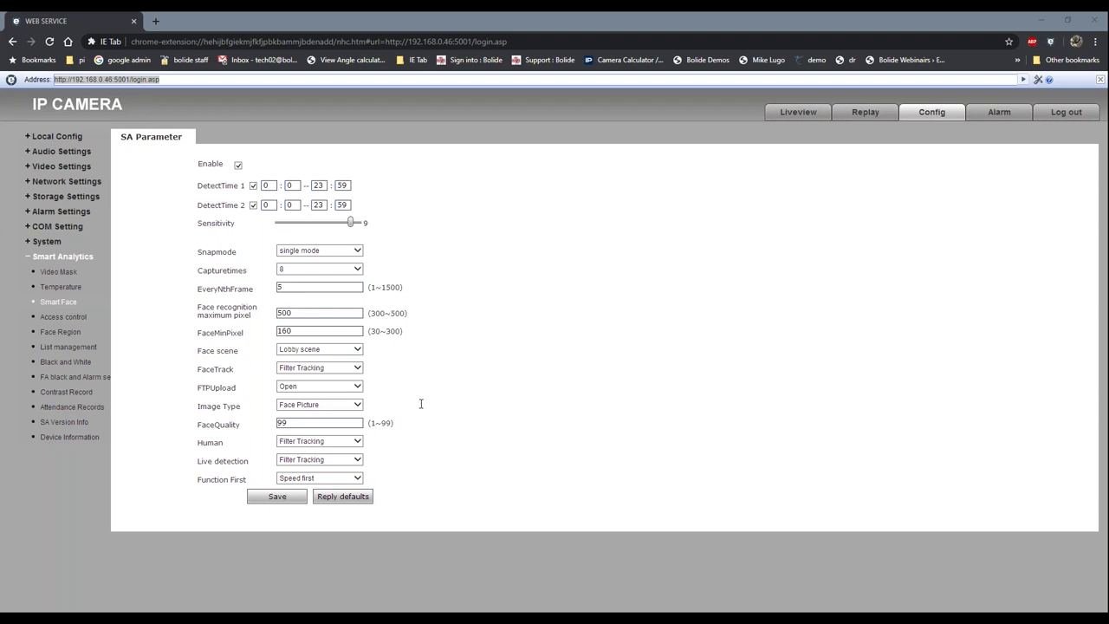
{"action": "left_click", "coordinate": [358, 441]}
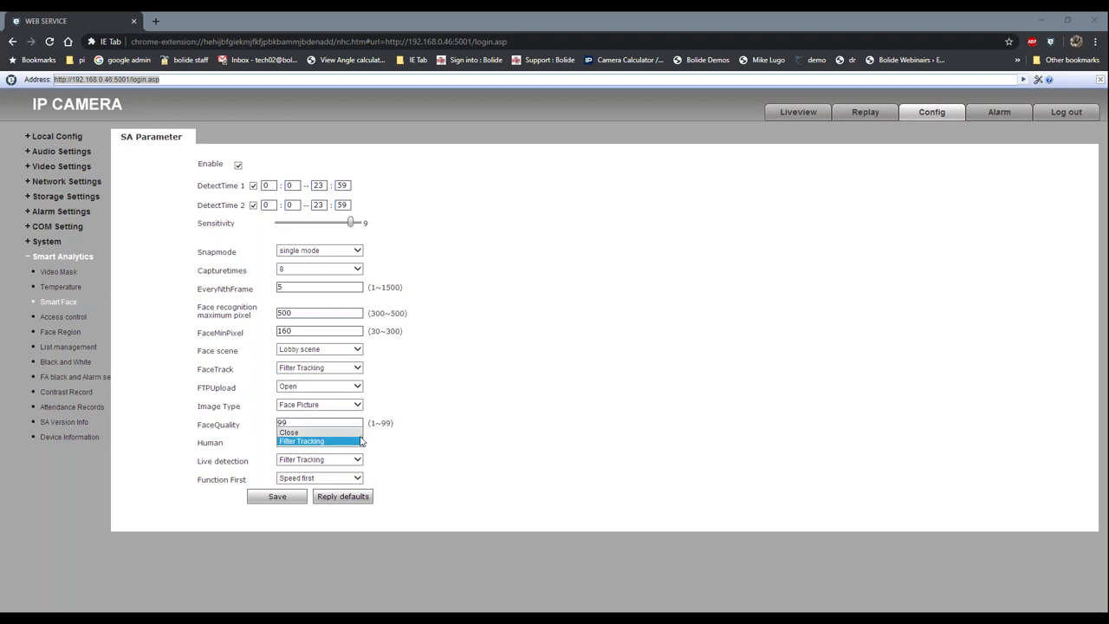
{"action": "left_click", "coordinate": [448, 440]}
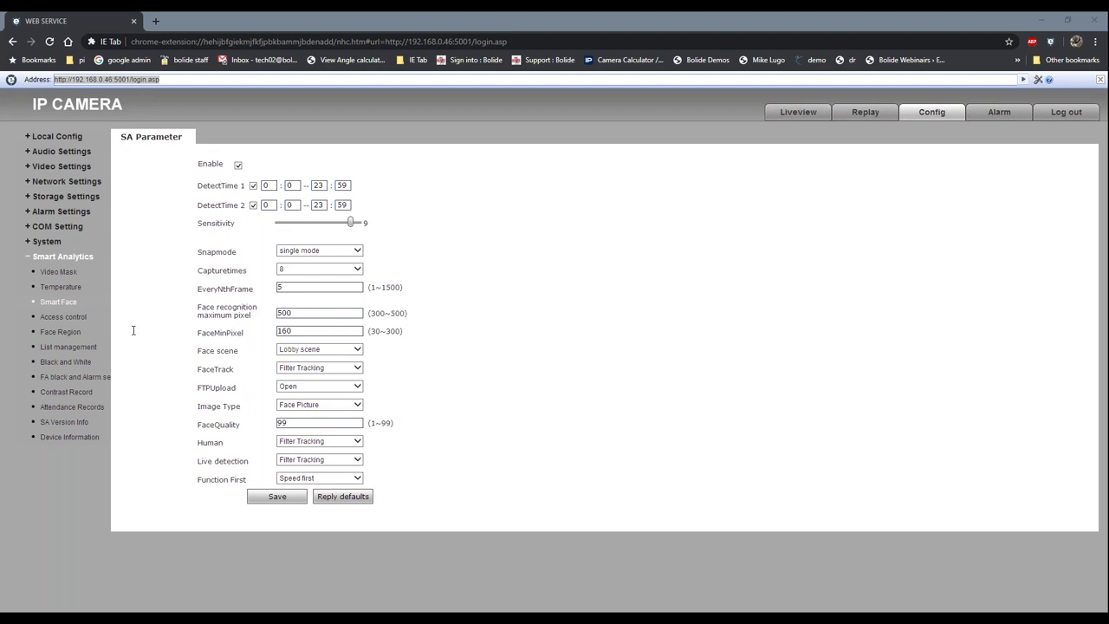
{"action": "left_click", "coordinate": [84, 320]}
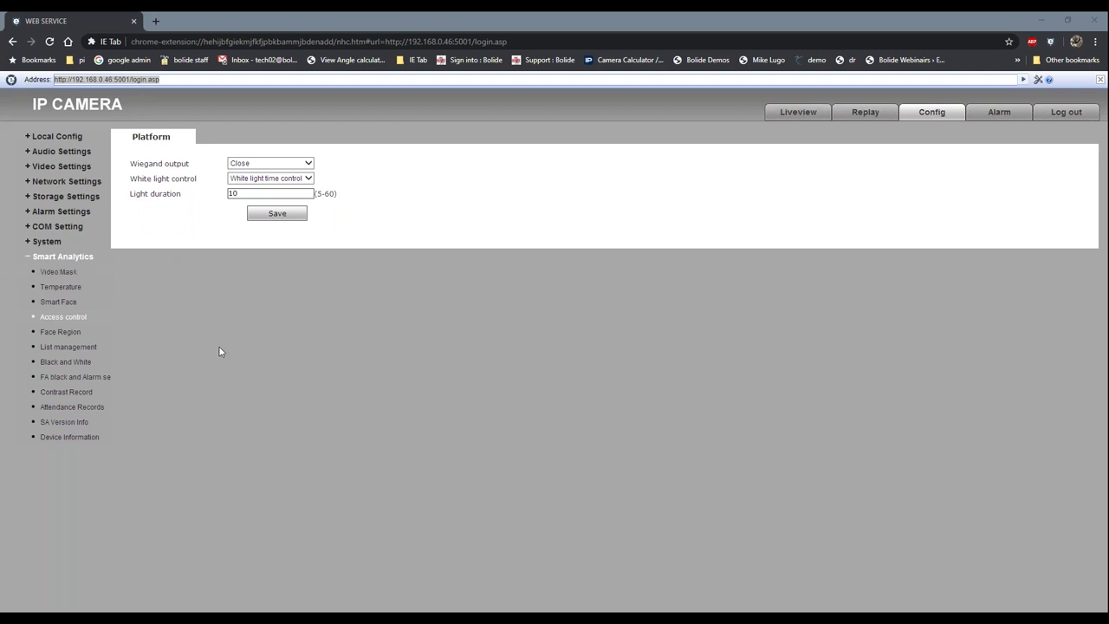
On List management, switch the picture source to Import, choose a face photo and upload it to the preview
{"action": "left_click", "coordinate": [89, 336]}
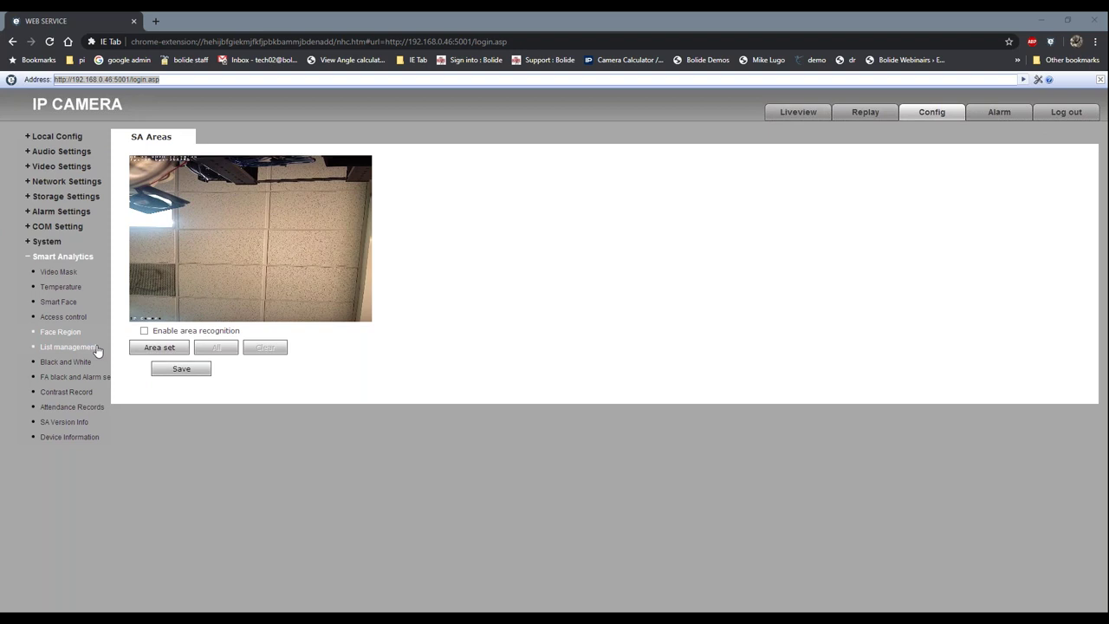
{"action": "left_click", "coordinate": [97, 349]}
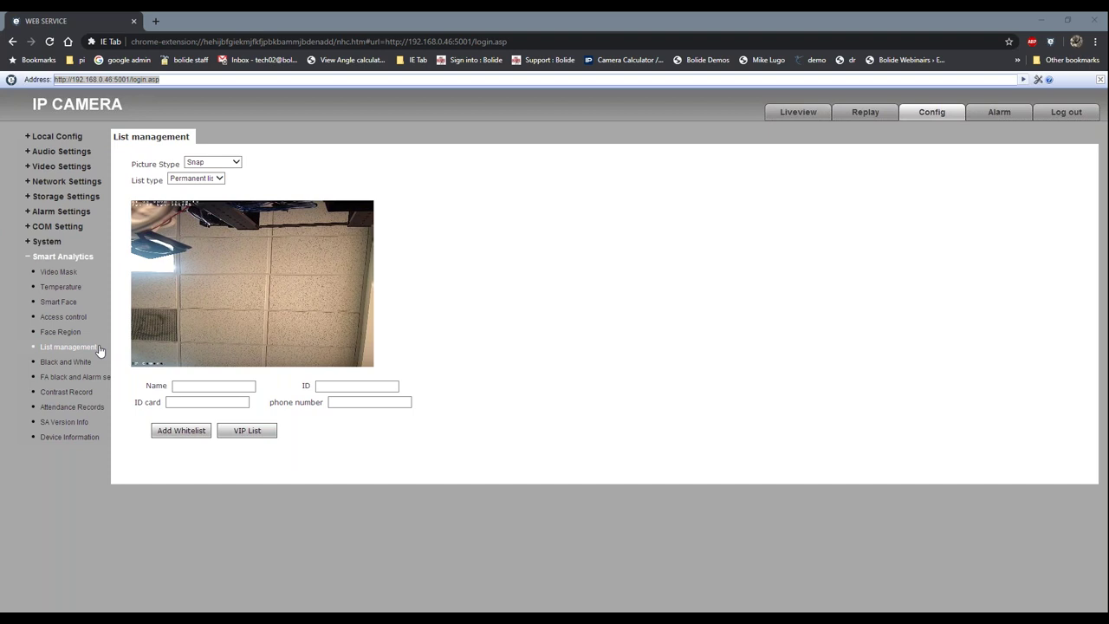
{"action": "left_click", "coordinate": [237, 164]}
{"action": "left_click", "coordinate": [230, 177]}
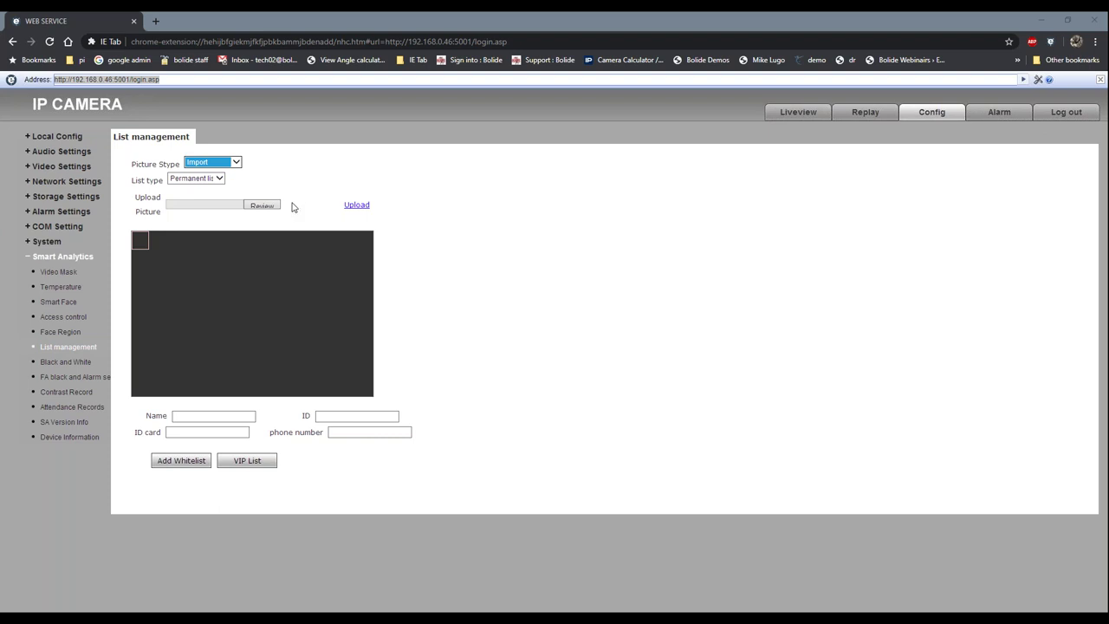
{"action": "left_click", "coordinate": [263, 206]}
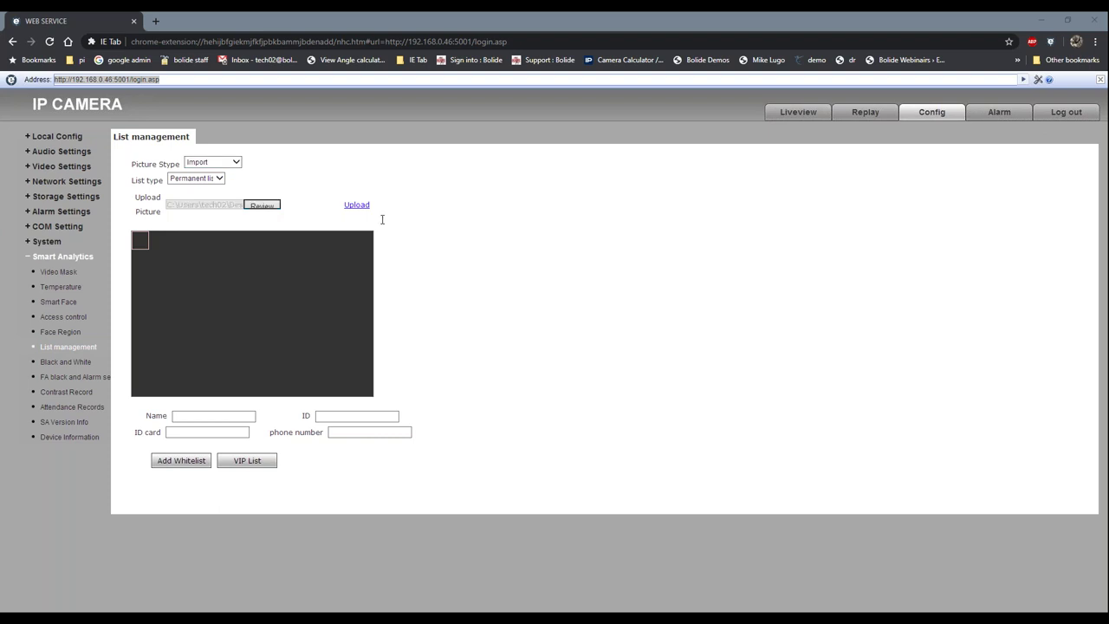
{"action": "left_click", "coordinate": [357, 206]}
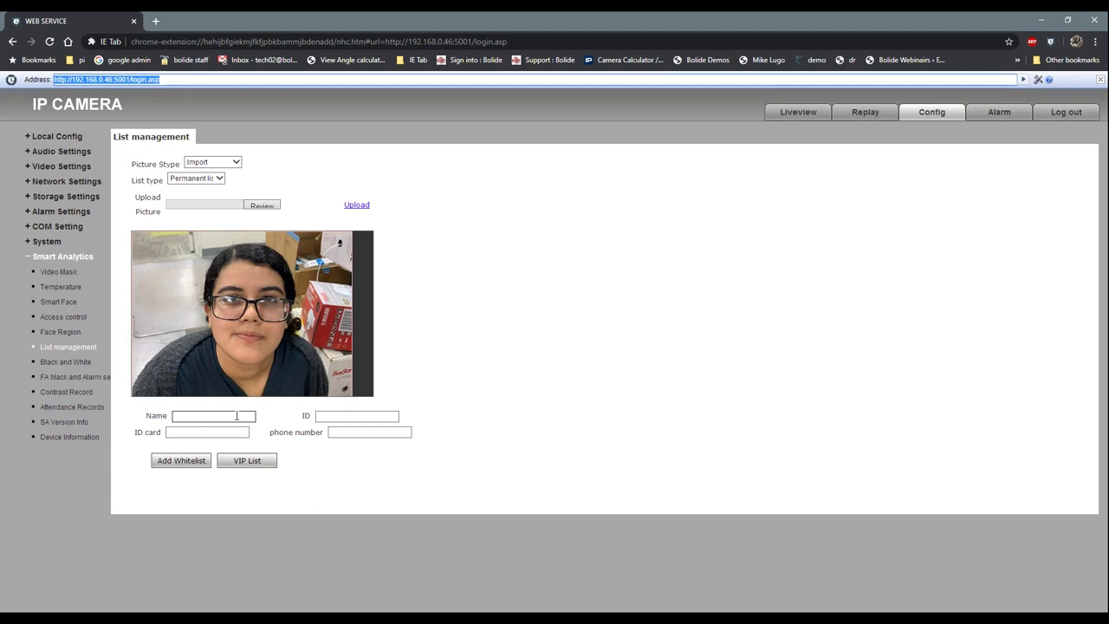
Enter the person's name, fill ID and ID card with 1234, and add the face to the whitelist
{"action": "type", "text": "manny"}
{"action": "key", "text": "ctrl+a"}
{"action": "left_click", "coordinate": [250, 416]}
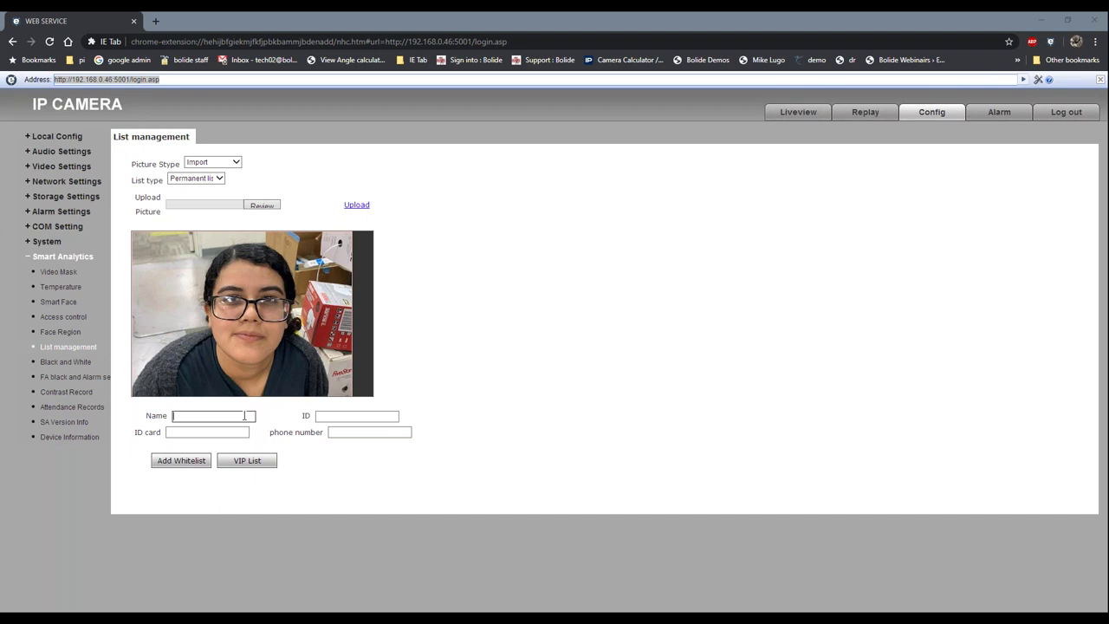
{"action": "type", "text": "Klarina"}
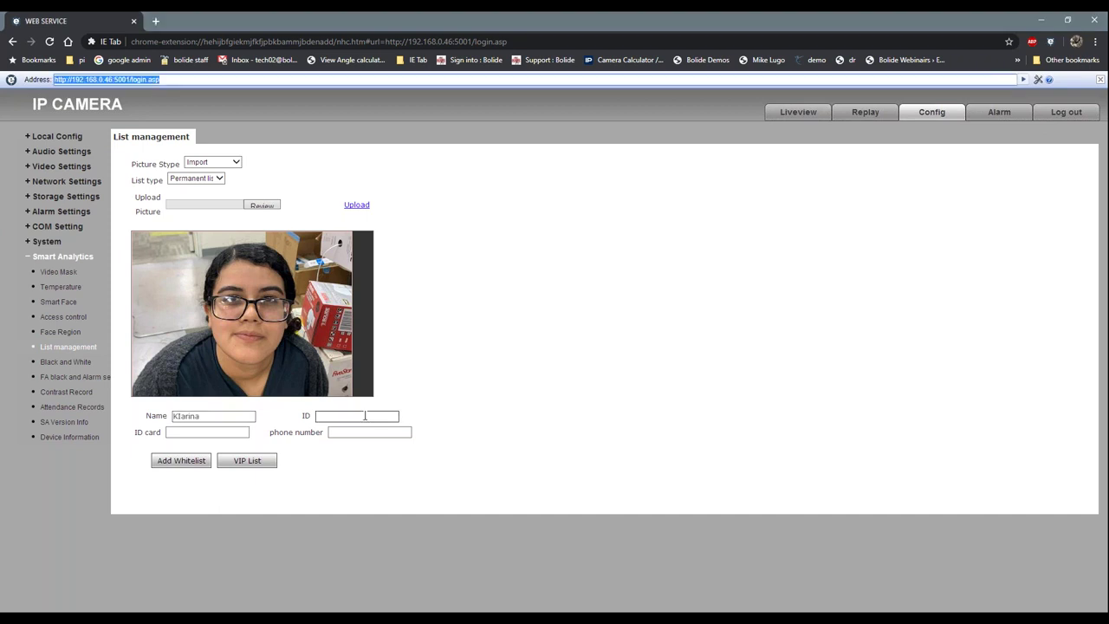
{"action": "type", "text": "1234"}
{"action": "left_click", "coordinate": [224, 430]}
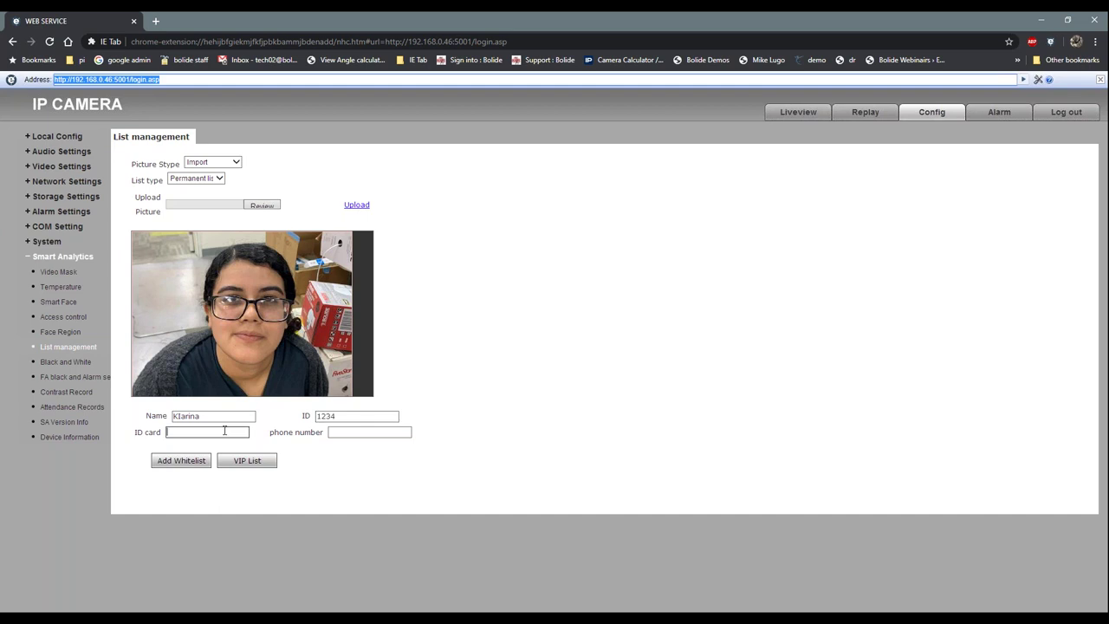
{"action": "type", "text": "1234"}
{"action": "left_click", "coordinate": [188, 462]}
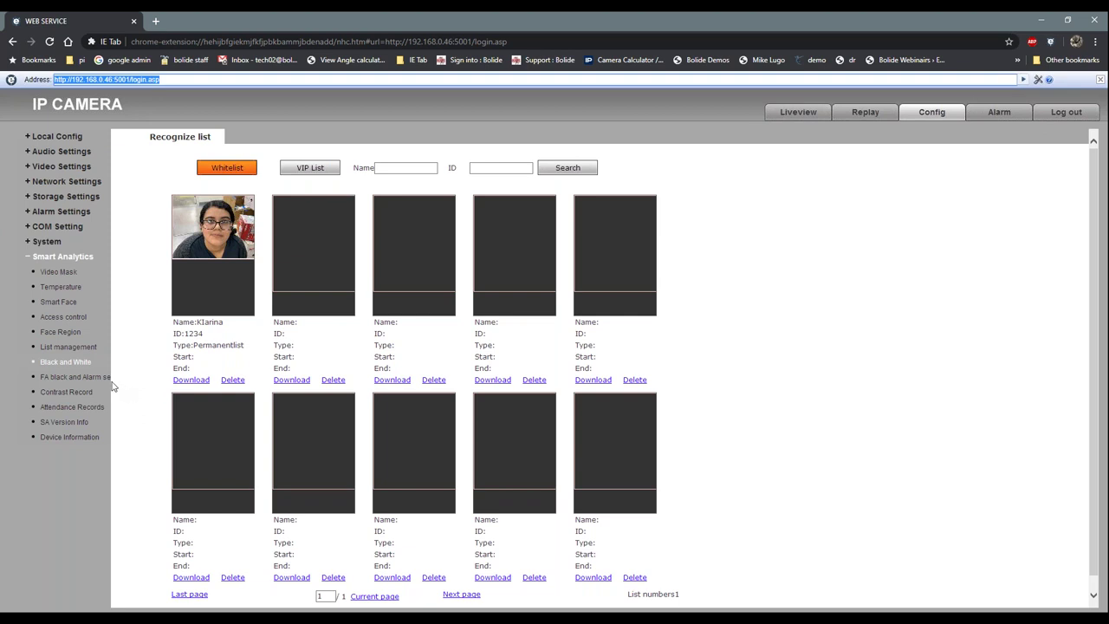
Open 'FA black and Alarm set' to see whitelist and vip alarms on with similarity 75
{"action": "left_click", "coordinate": [76, 377]}
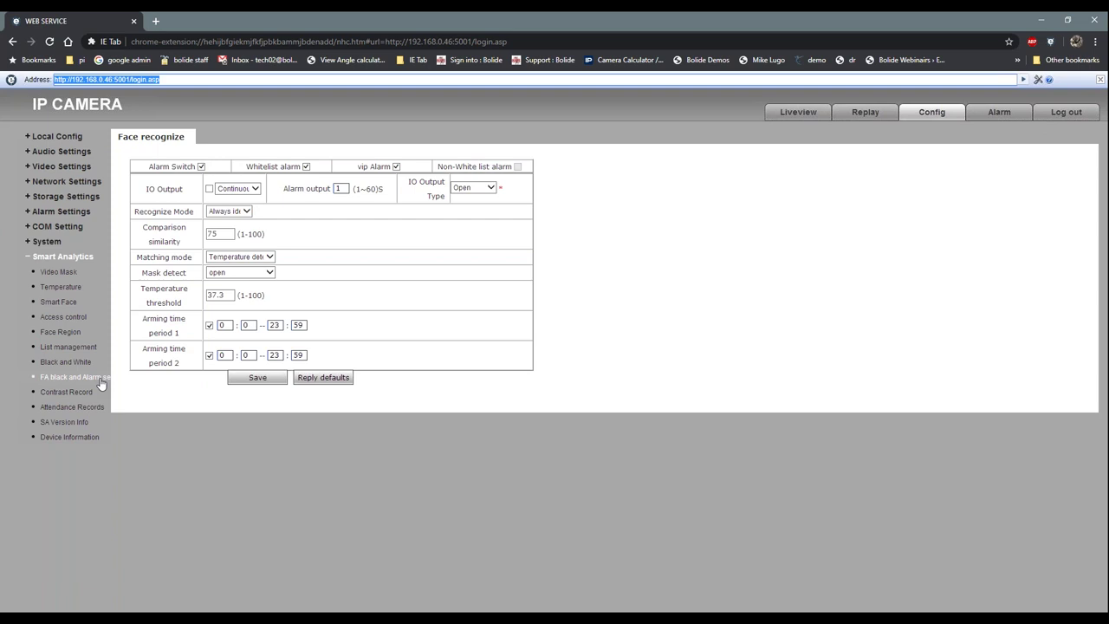
Keep Matching mode on temperature detection and Mask detect open, then view the Contrast Record search
{"action": "left_click", "coordinate": [270, 257]}
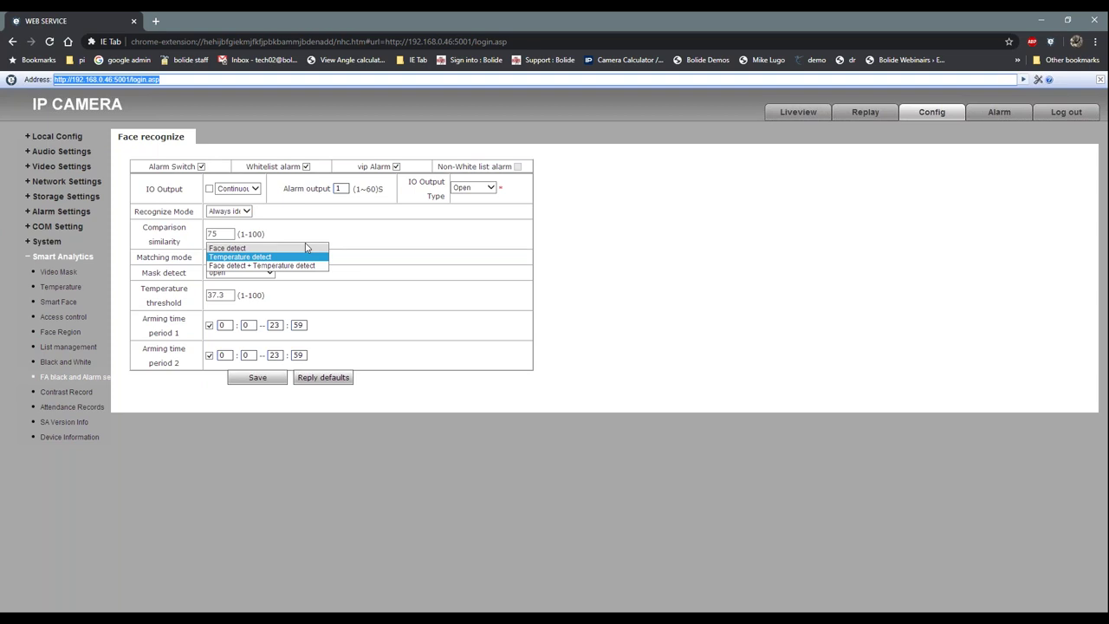
{"action": "left_click", "coordinate": [304, 253]}
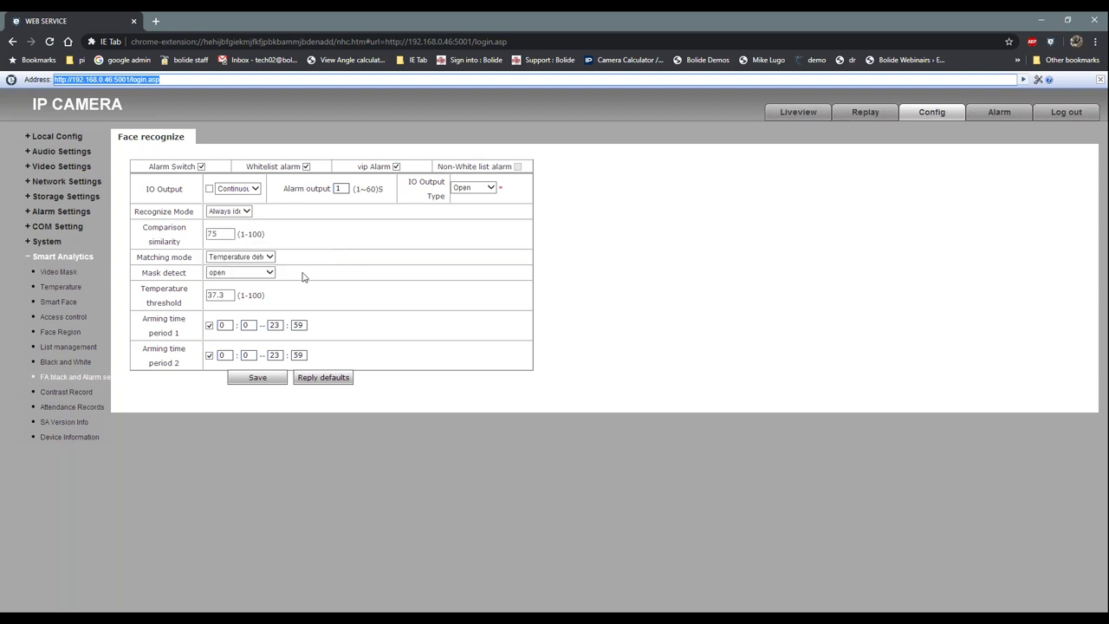
{"action": "left_click", "coordinate": [270, 276]}
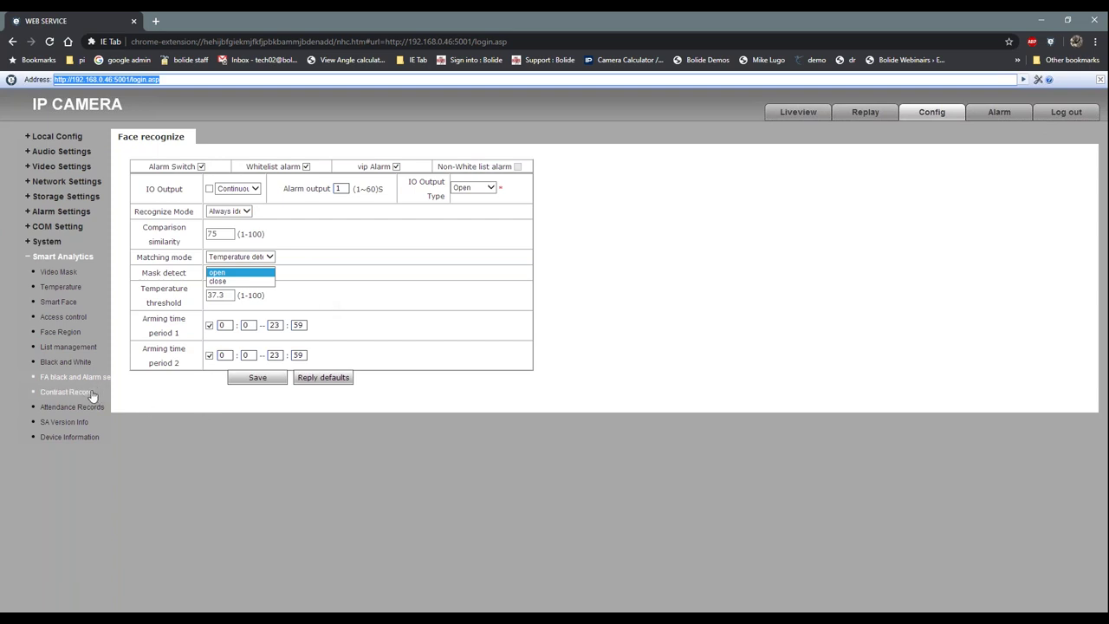
{"action": "left_click", "coordinate": [200, 413]}
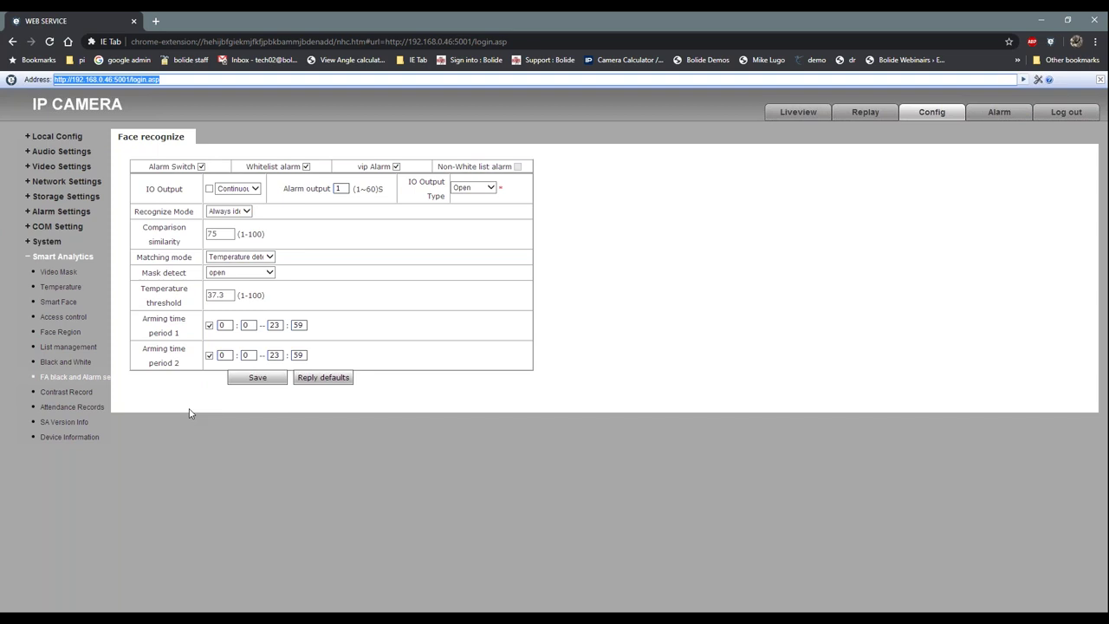
{"action": "left_click", "coordinate": [92, 391]}
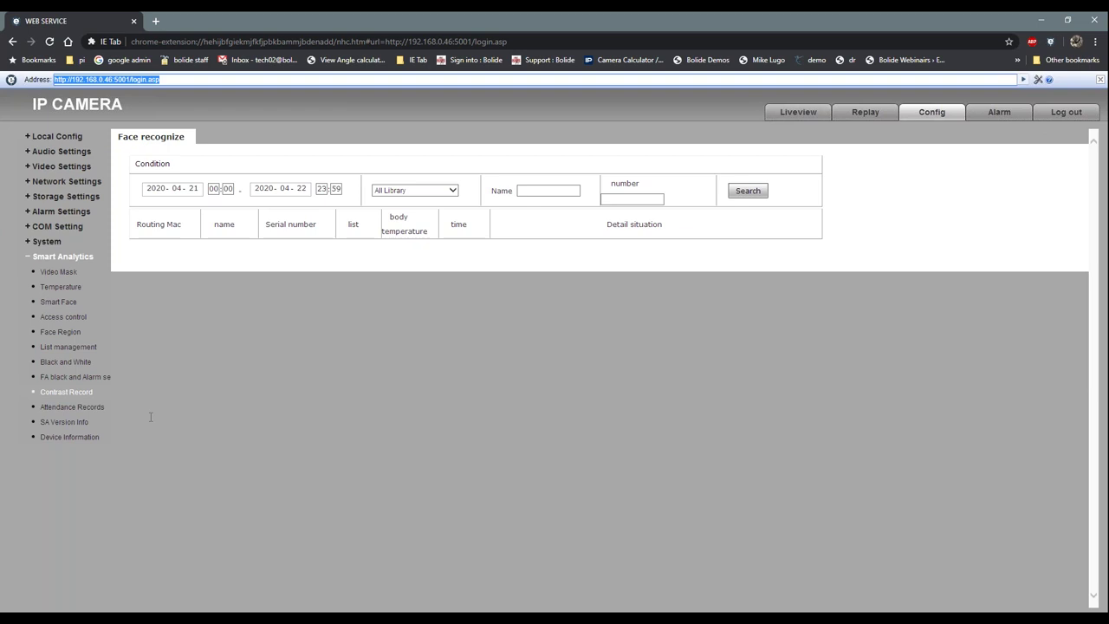
Review attendance records, SA version and device info, then search alarms for 2020-04-21 to 2020-04-22
{"action": "left_click", "coordinate": [102, 407]}
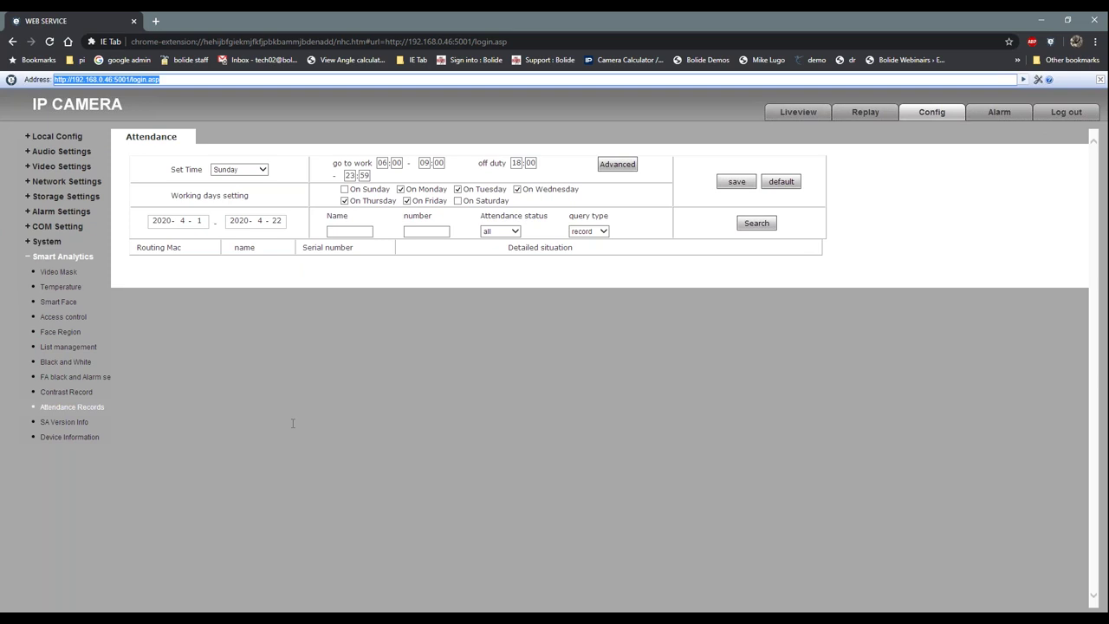
{"action": "left_click", "coordinate": [62, 422]}
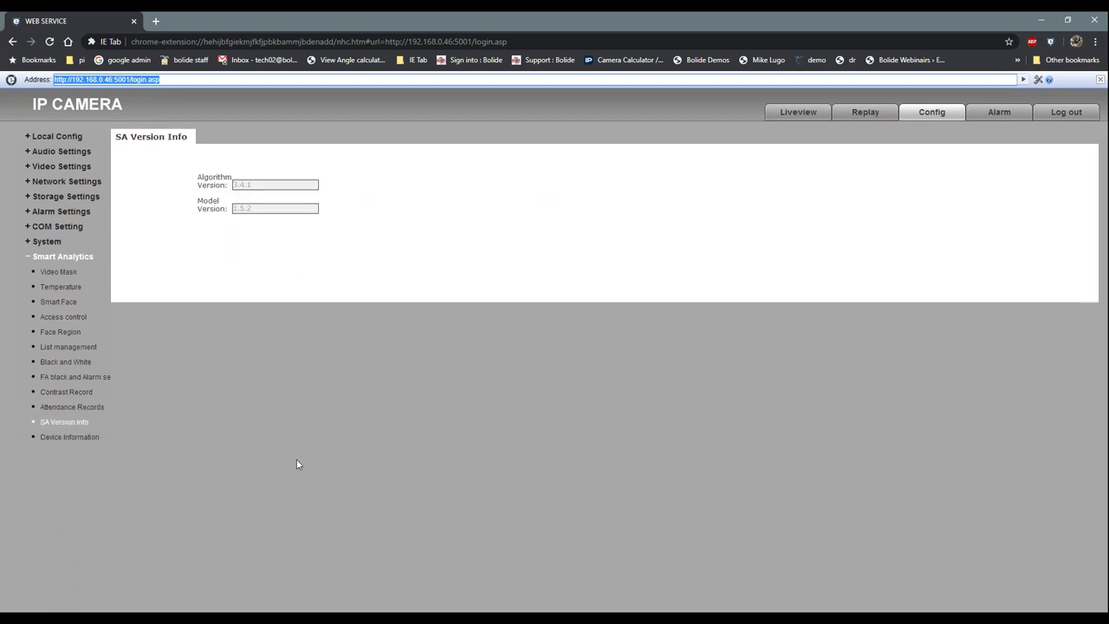
{"action": "left_click", "coordinate": [85, 436]}
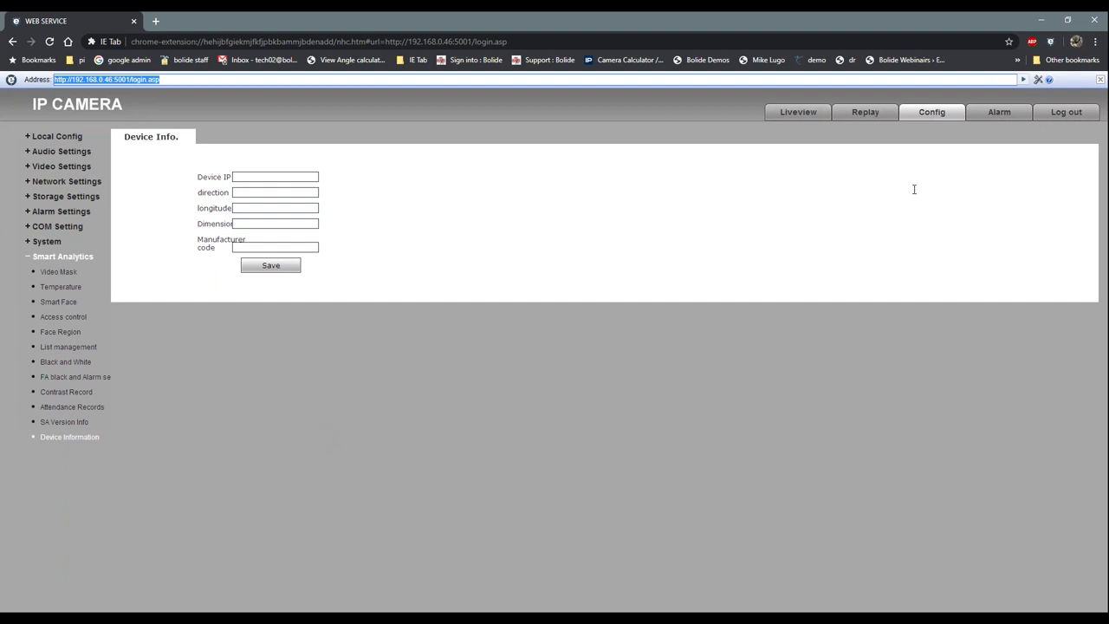
{"action": "left_click", "coordinate": [992, 115]}
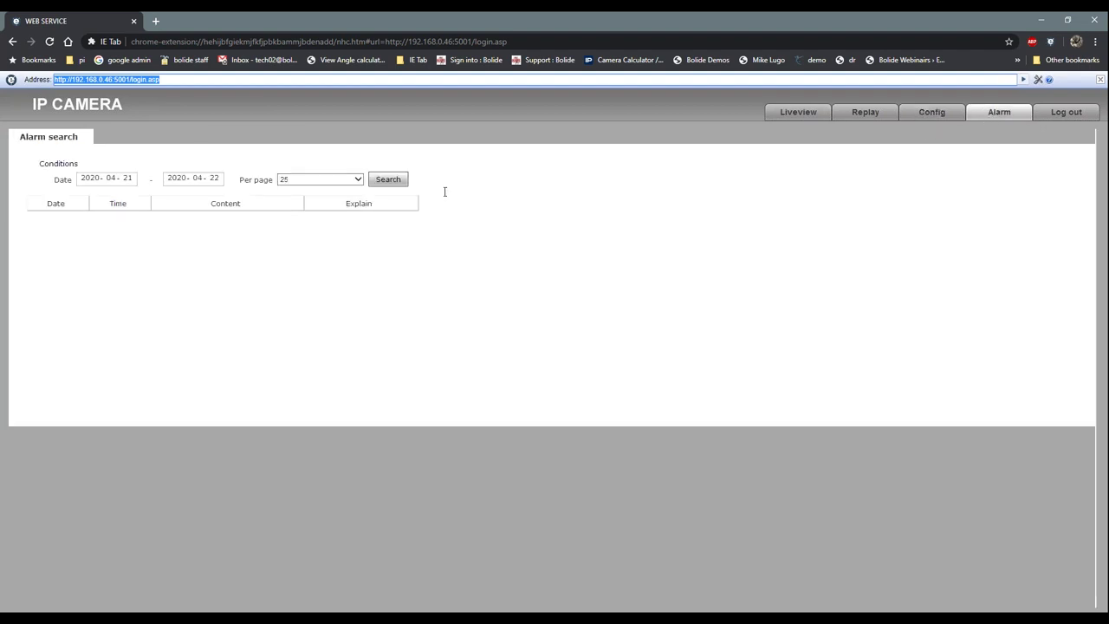
{"action": "left_click", "coordinate": [405, 185]}
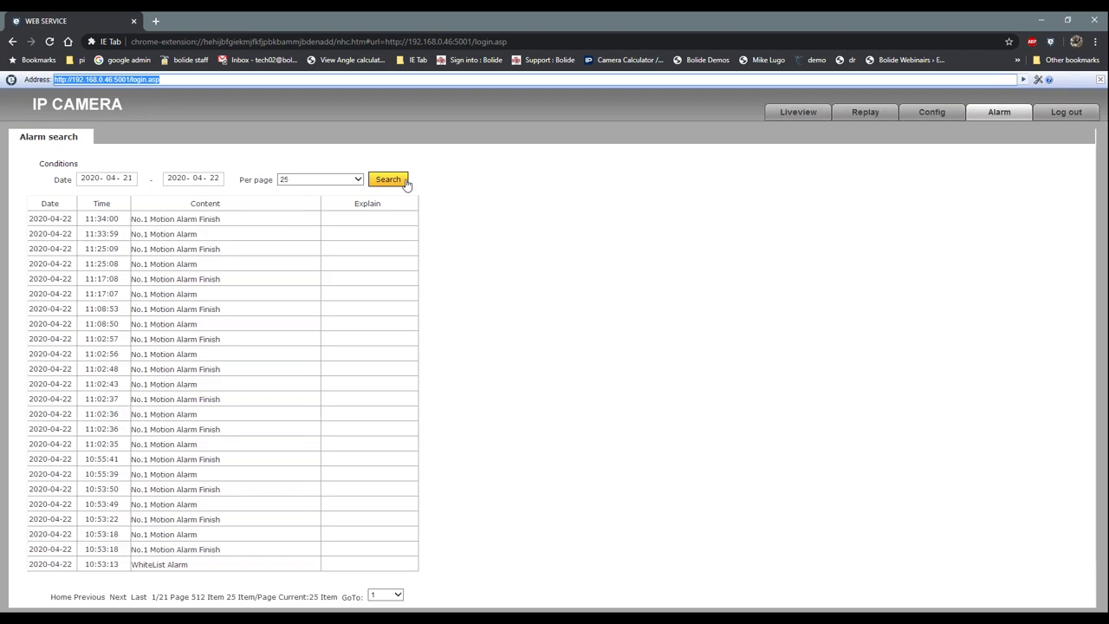
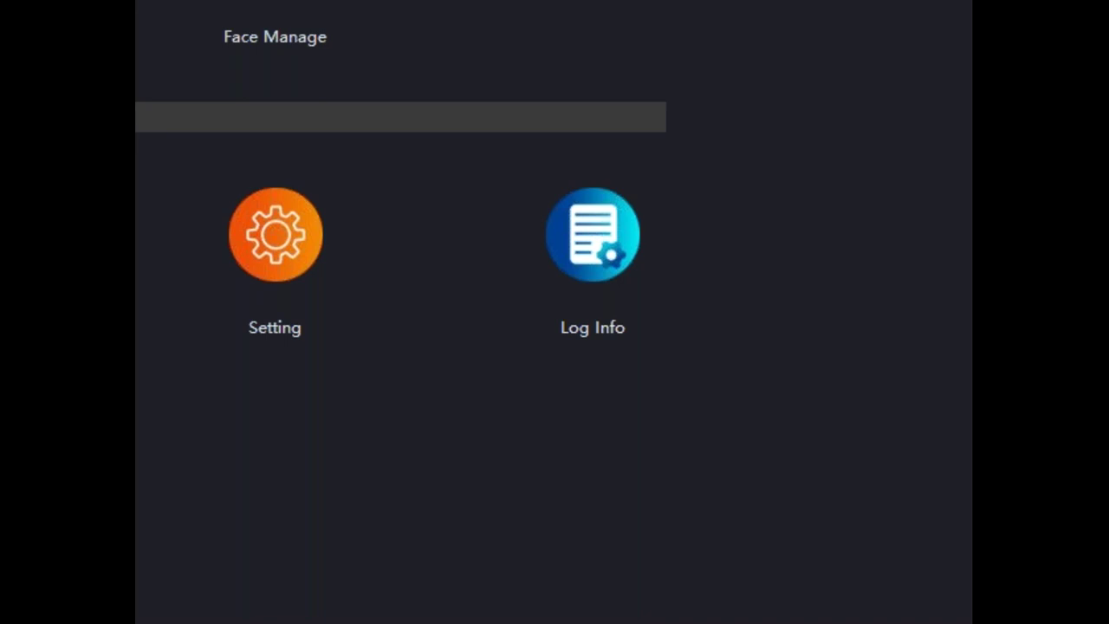
In Face Manage, choose Desktop\faces as the List Import source folder, then view the empty whitelist
{"action": "left_click", "coordinate": [277, 26]}
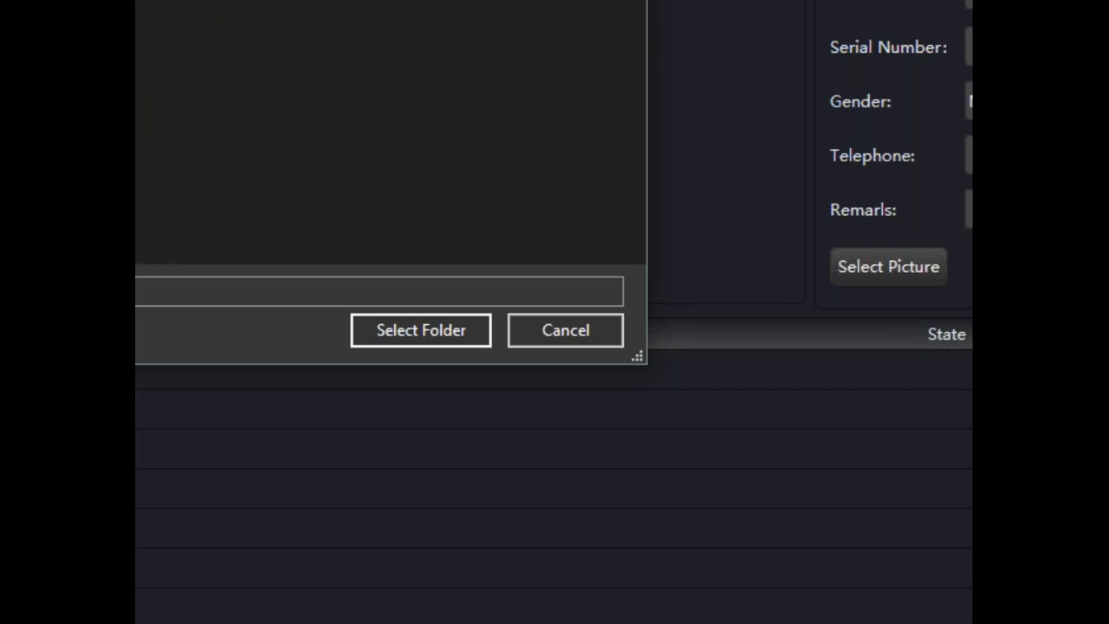
{"action": "left_click", "coordinate": [415, 332]}
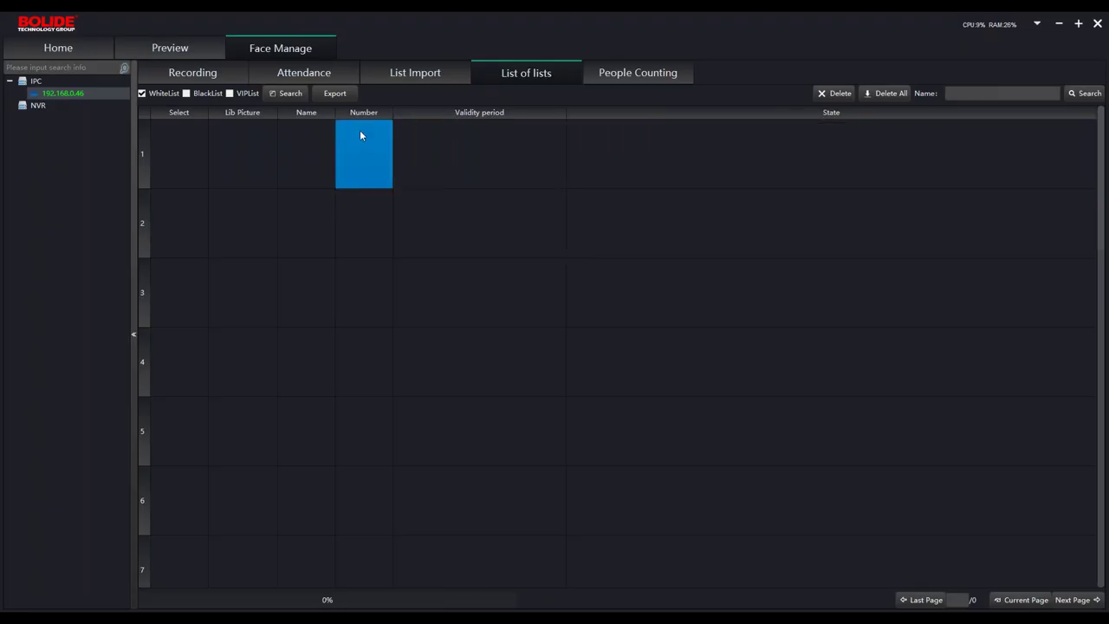
{"action": "left_click", "coordinate": [425, 75]}
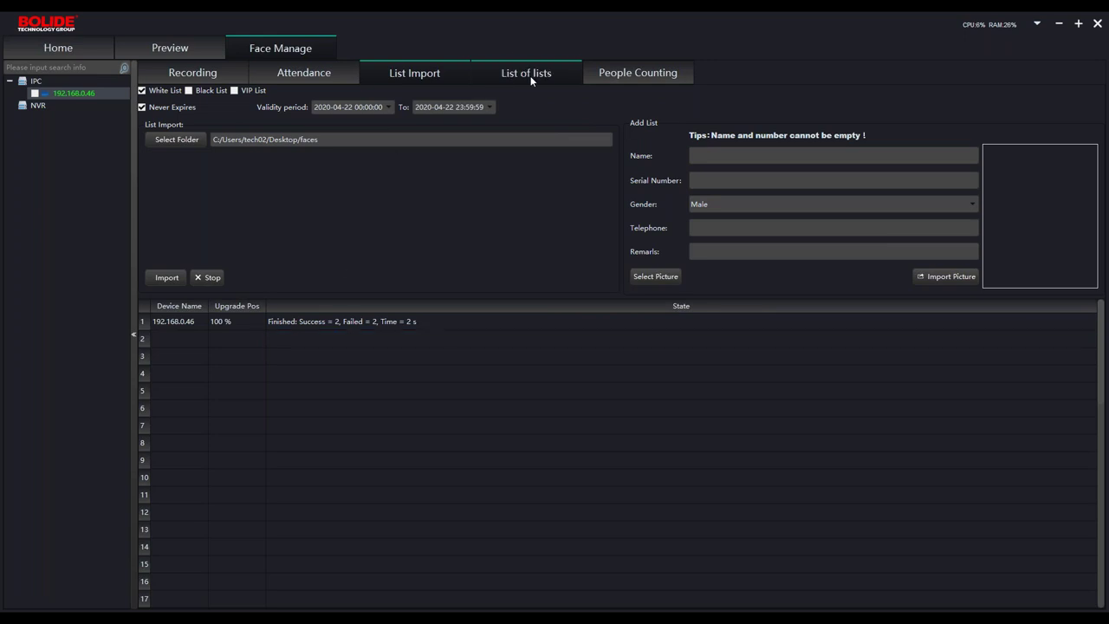
Import the faces folder into camera 192.168.0.46's whitelist
{"action": "left_click", "coordinate": [35, 93]}
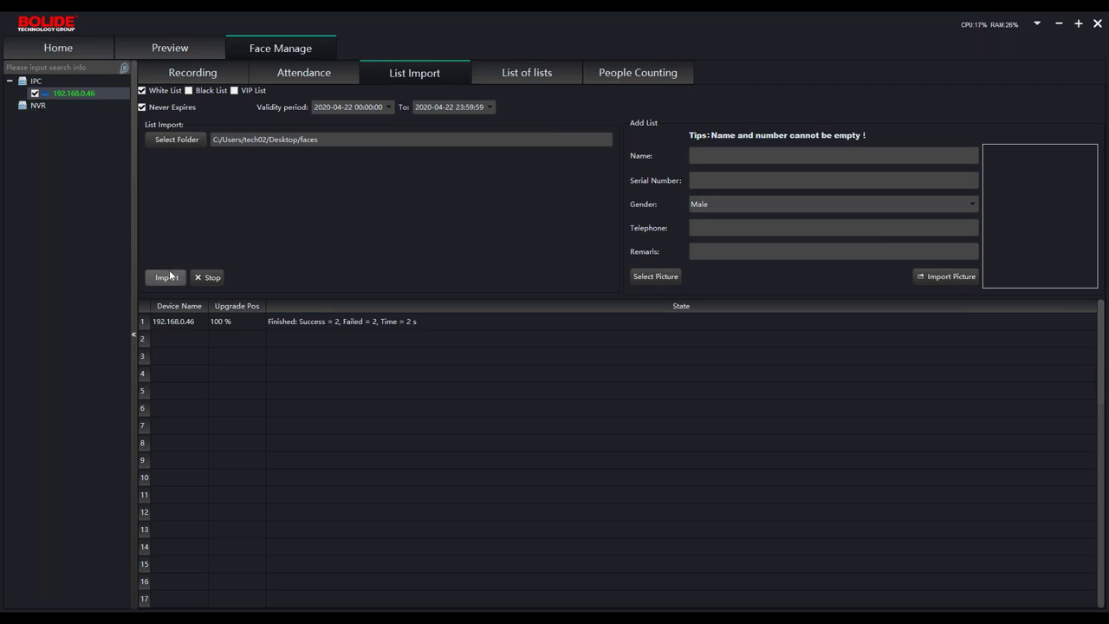
{"action": "left_click", "coordinate": [168, 276]}
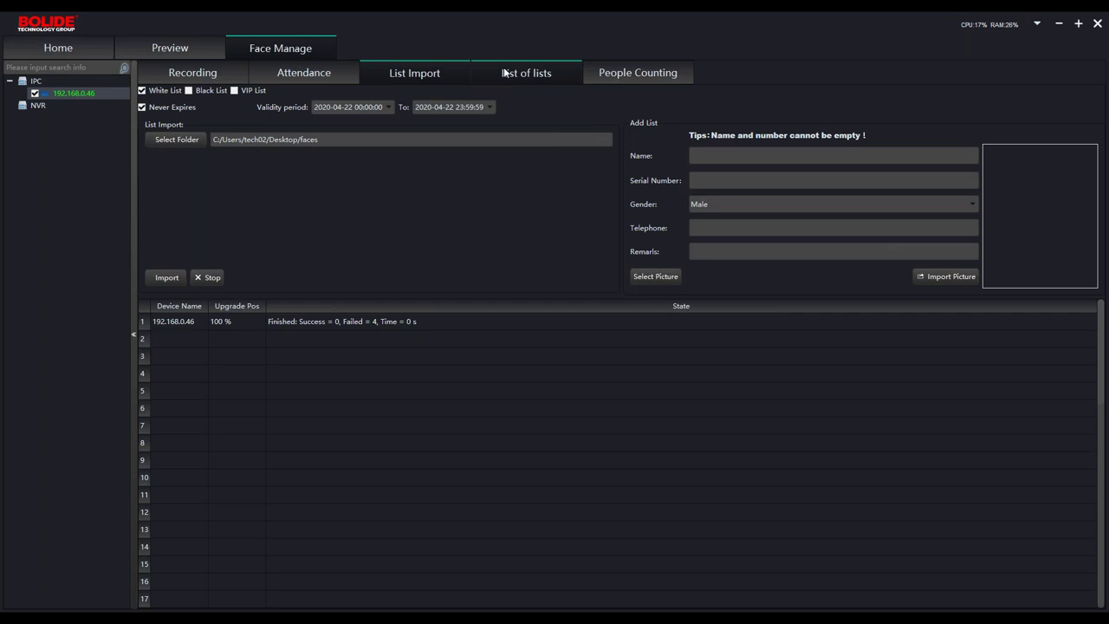
{"action": "left_click", "coordinate": [506, 73]}
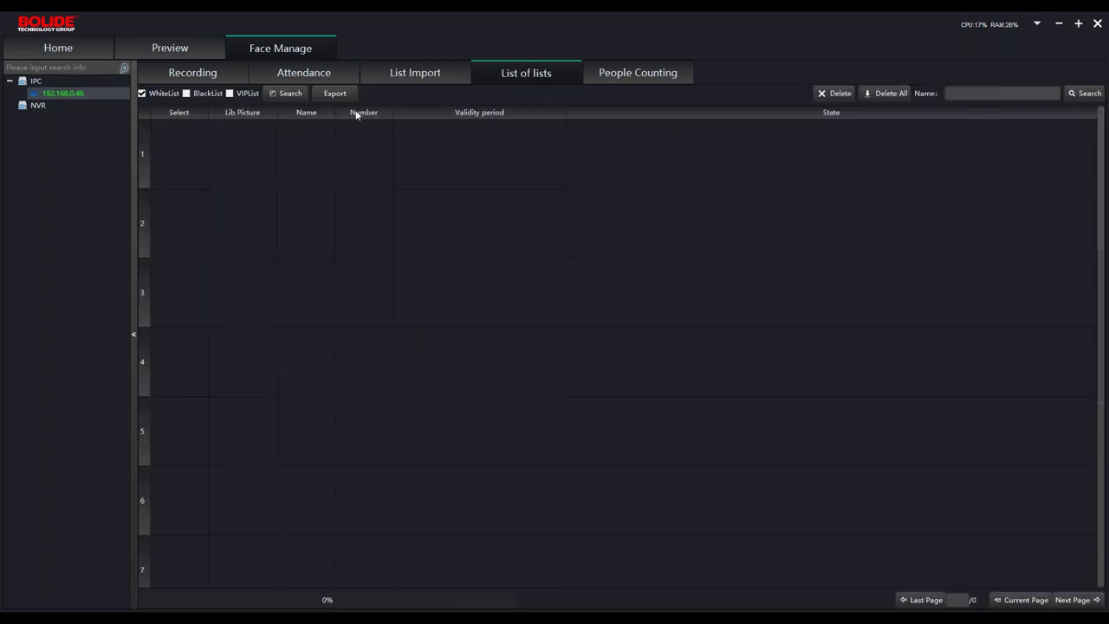
Search List of lists for camera 192.168.0.46's whitelist faces, clearing the choose-device warning
{"action": "left_click", "coordinate": [35, 81]}
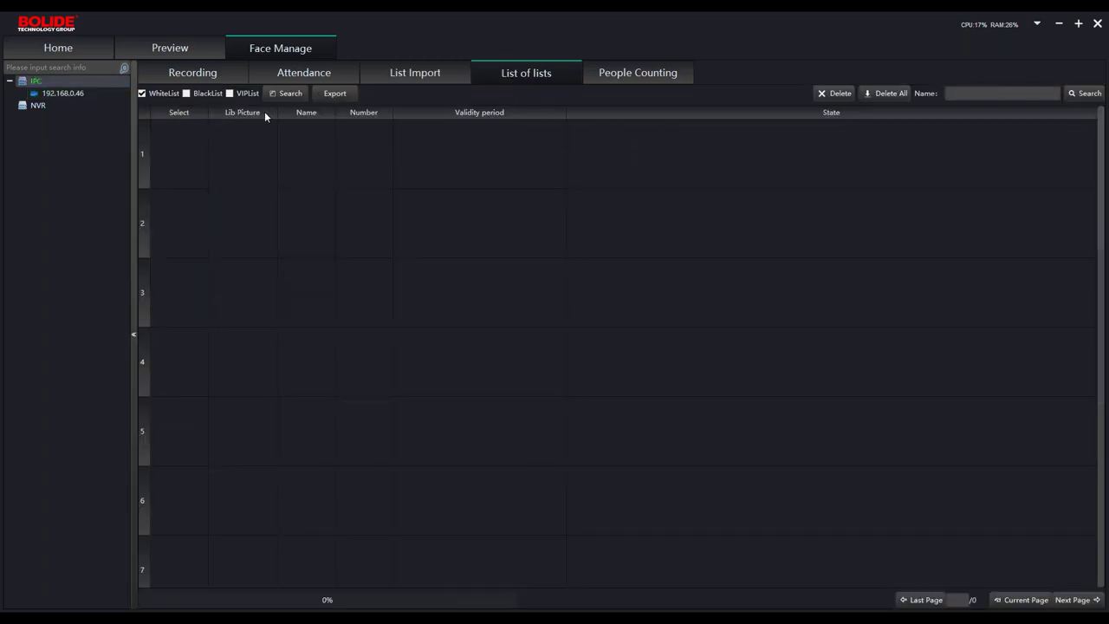
{"action": "left_click", "coordinate": [286, 92]}
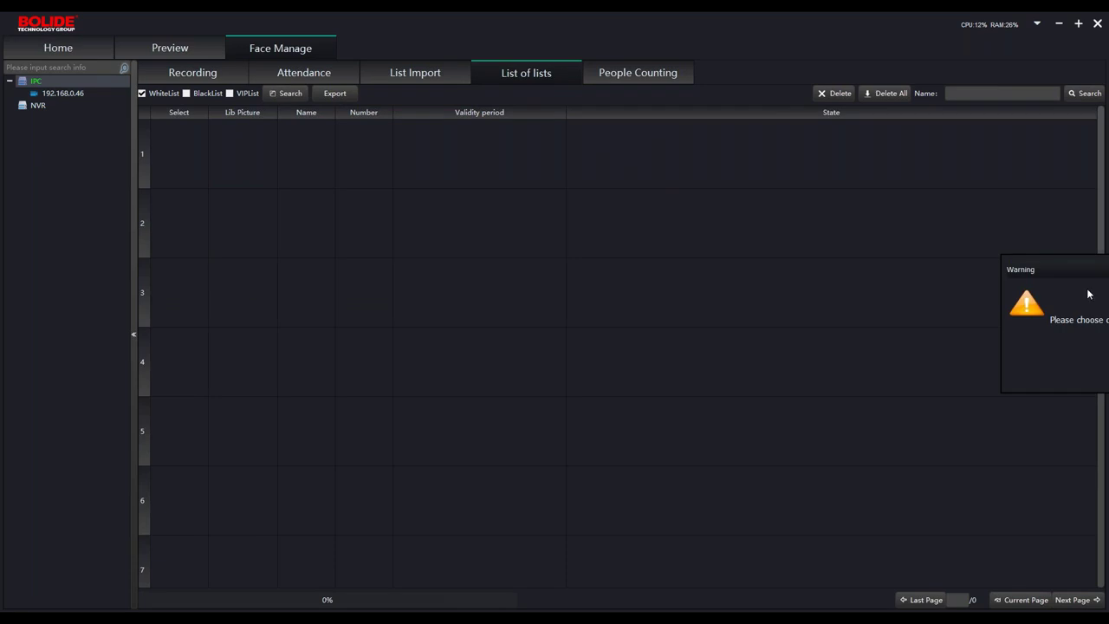
{"action": "left_click_drag", "start_coordinate": [1061, 265], "coordinate": [872, 272]}
{"action": "left_click", "coordinate": [984, 382]}
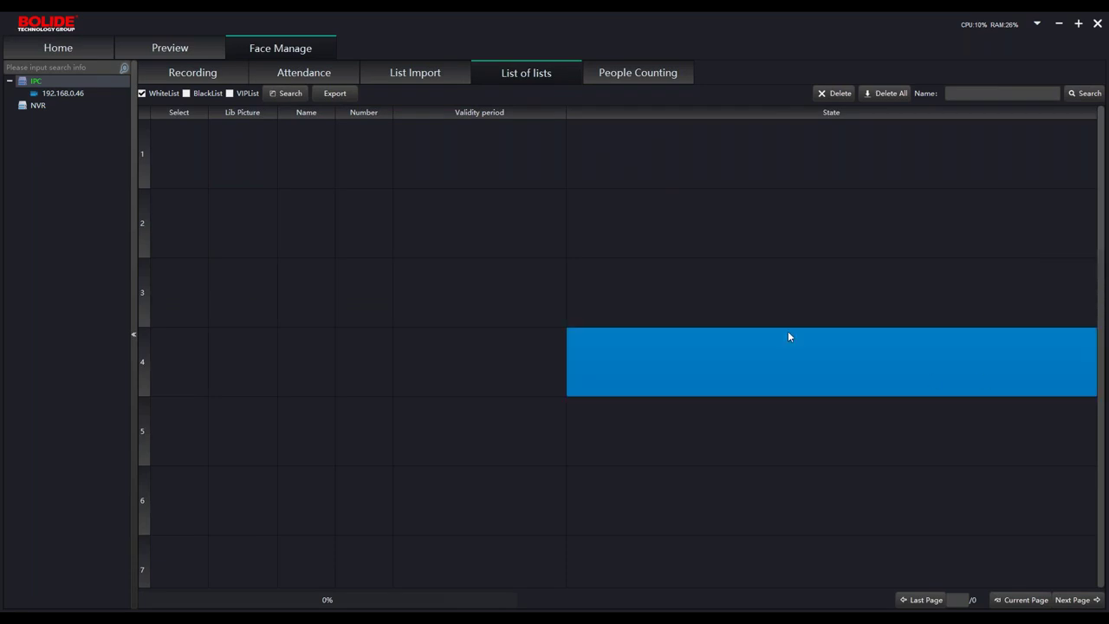
{"action": "left_click", "coordinate": [88, 97]}
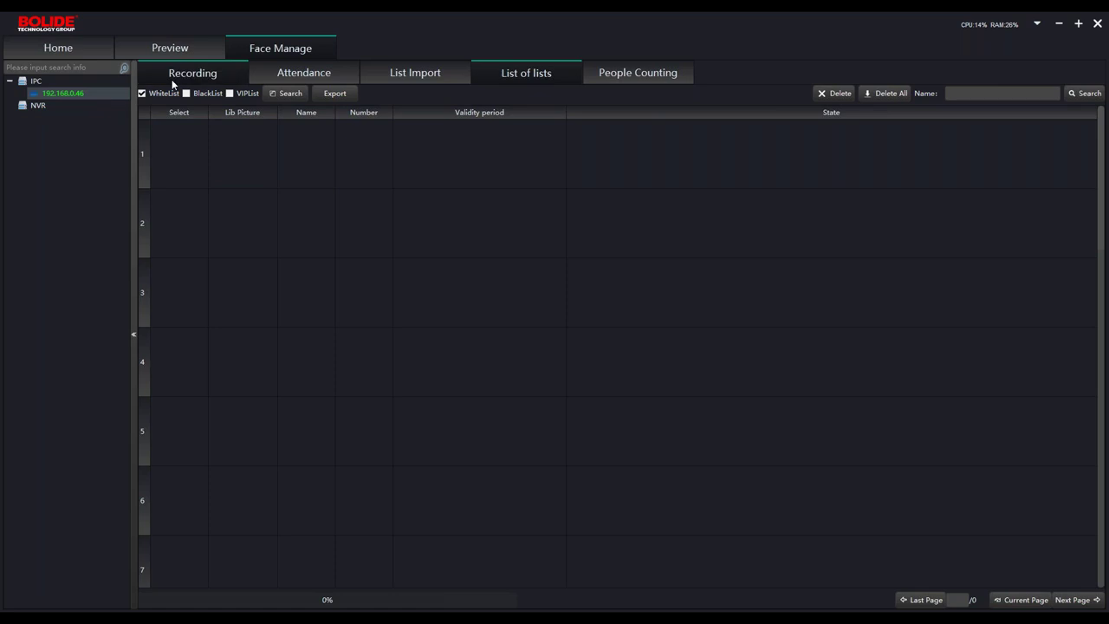
{"action": "left_click", "coordinate": [279, 92]}
Inspect the three pictured whitelist entries in the table, then go back to Home
{"action": "left_click", "coordinate": [850, 429]}
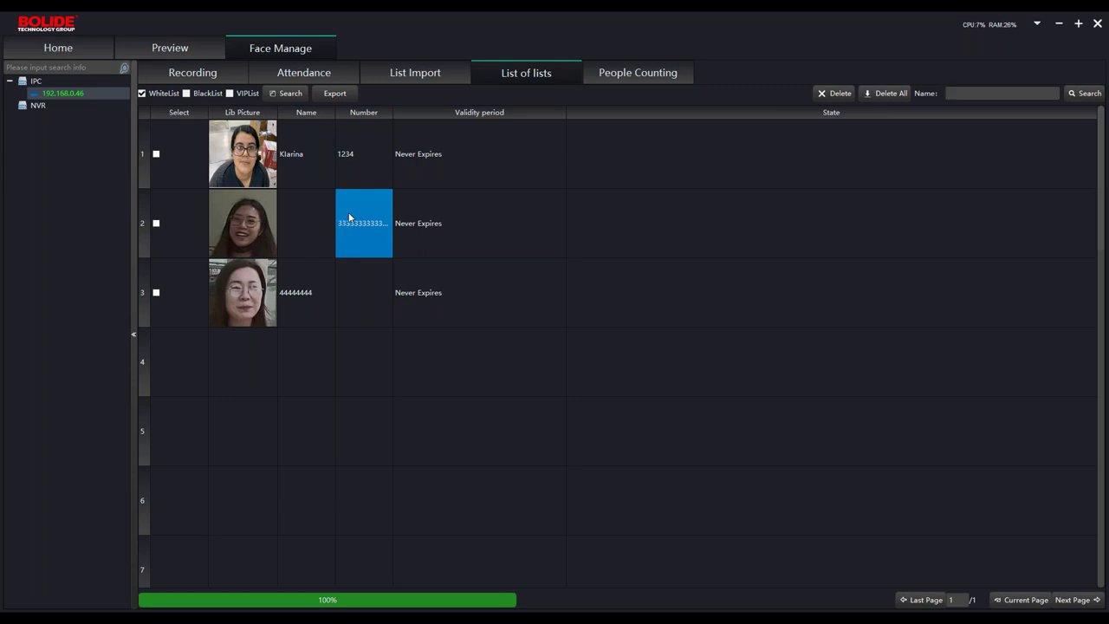
{"action": "left_click", "coordinate": [395, 210]}
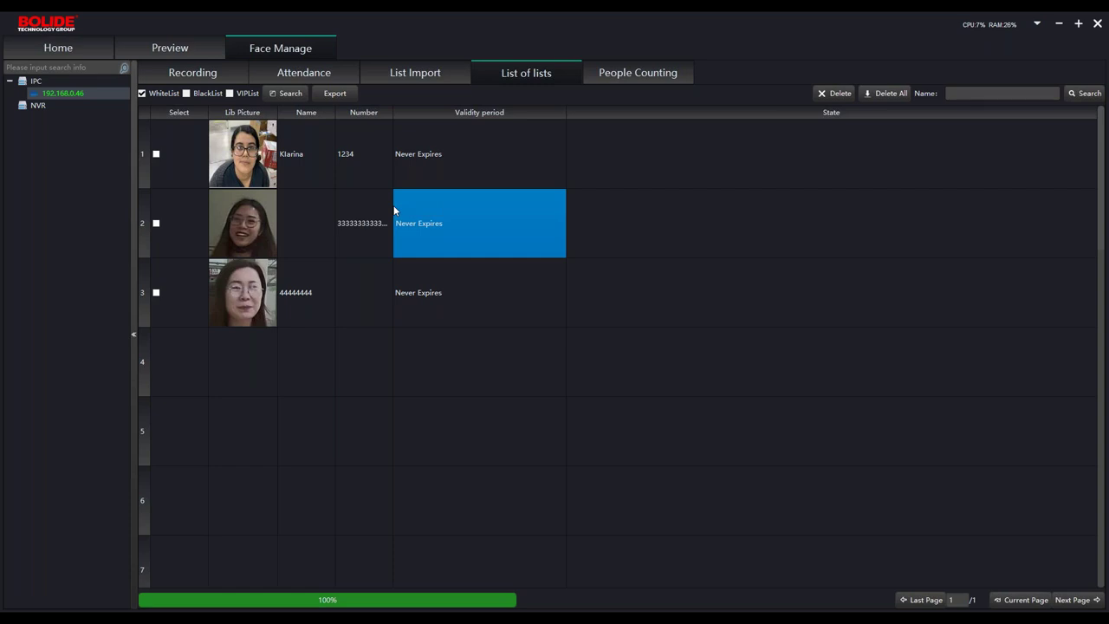
{"action": "left_click", "coordinate": [90, 50]}
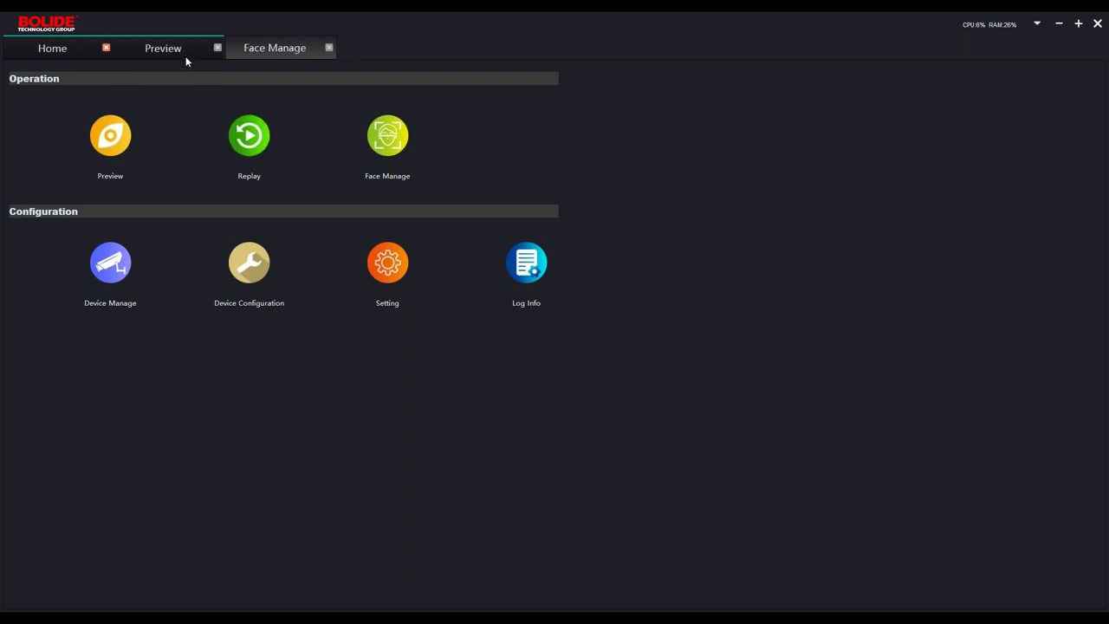
Load the masked man's photo into the Face Manage add-face form
{"action": "left_click", "coordinate": [274, 49]}
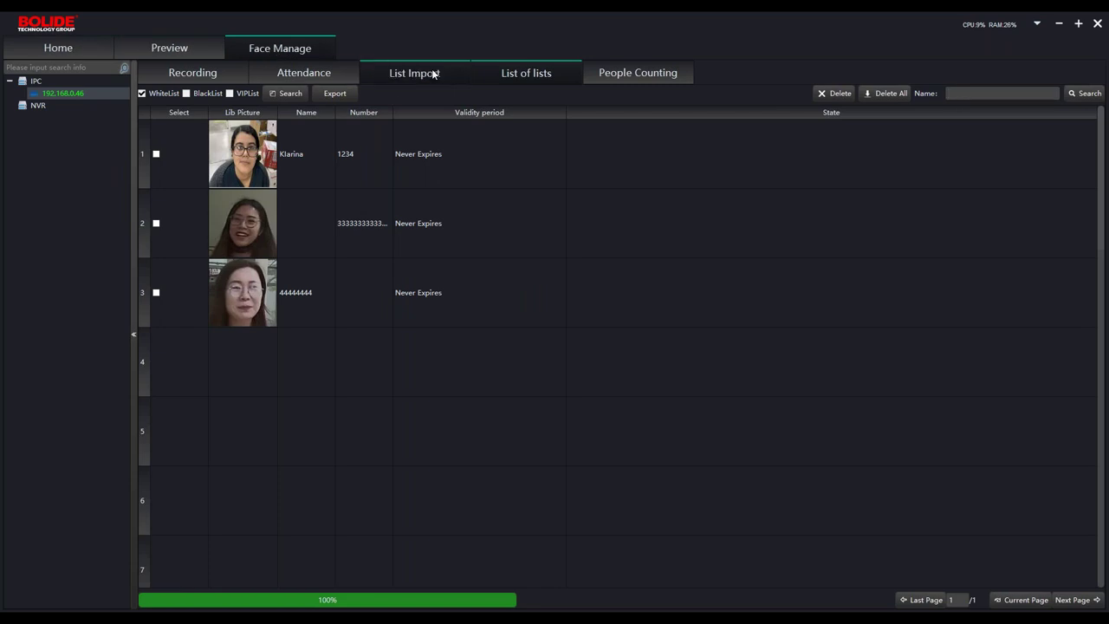
{"action": "left_click", "coordinate": [427, 73]}
{"action": "left_click", "coordinate": [655, 275]}
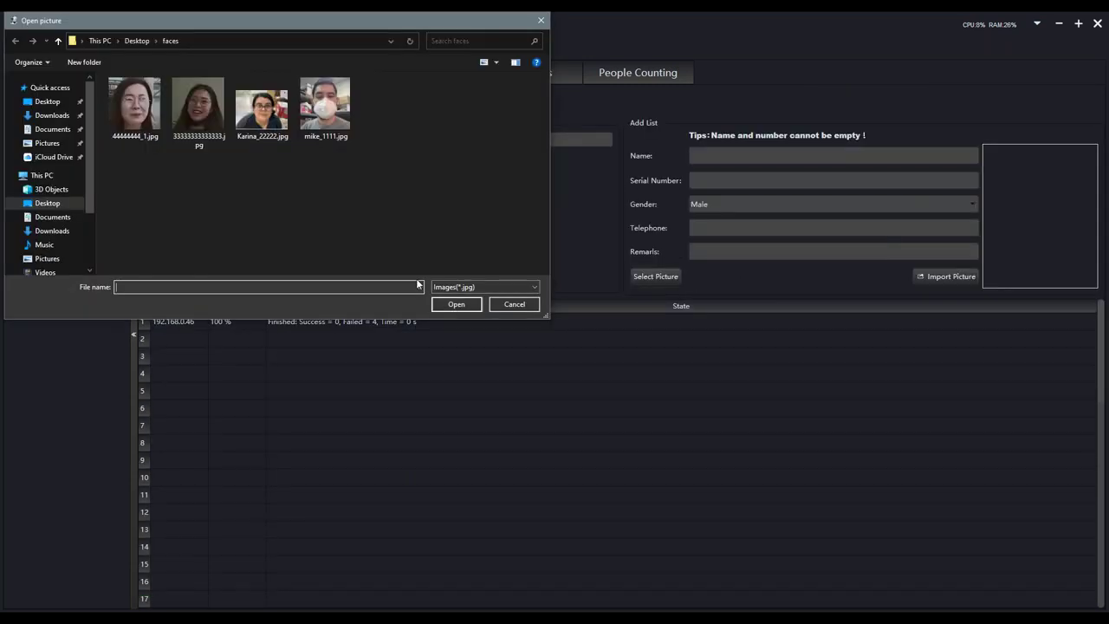
{"action": "double_click", "coordinate": [321, 108]}
{"action": "left_click", "coordinate": [862, 323]}
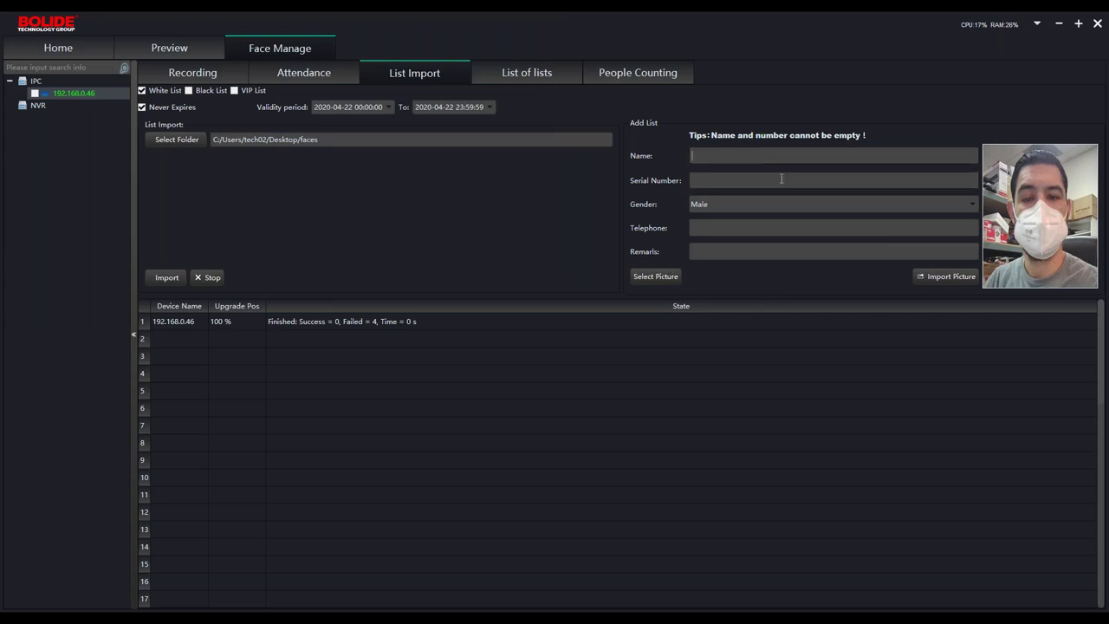
Enter the name 'mike' and serial number 1234567 for the new face
{"action": "type", "text": "mike"}
{"action": "left_click", "coordinate": [766, 173]}
{"action": "type", "text": "1234567"}
{"action": "key", "text": "Tab"}
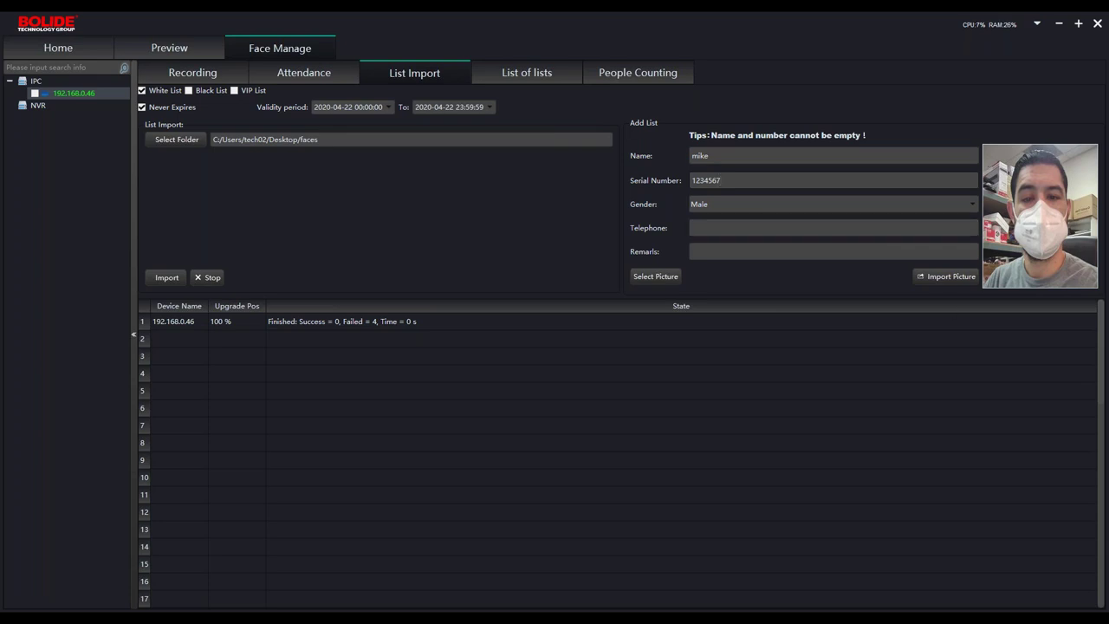
Import mike's face entry to camera 192.168.0.46 after selecting it as the target
{"action": "left_click", "coordinate": [923, 276]}
{"action": "left_click", "coordinate": [990, 377]}
{"action": "left_click", "coordinate": [35, 93]}
{"action": "left_click", "coordinate": [946, 278]}
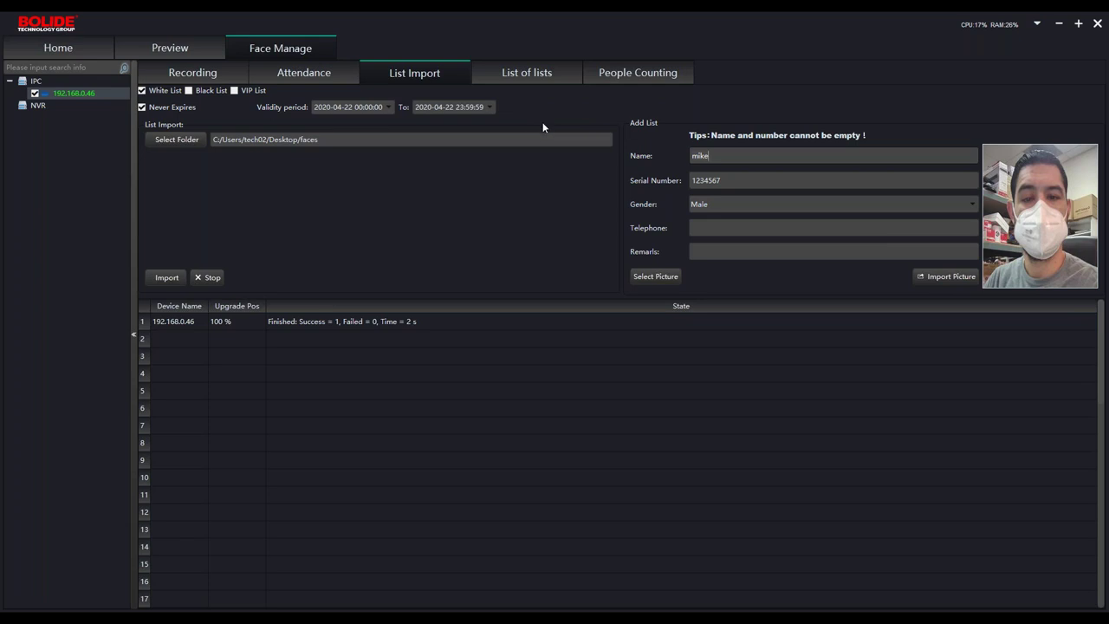
{"action": "left_click", "coordinate": [535, 77]}
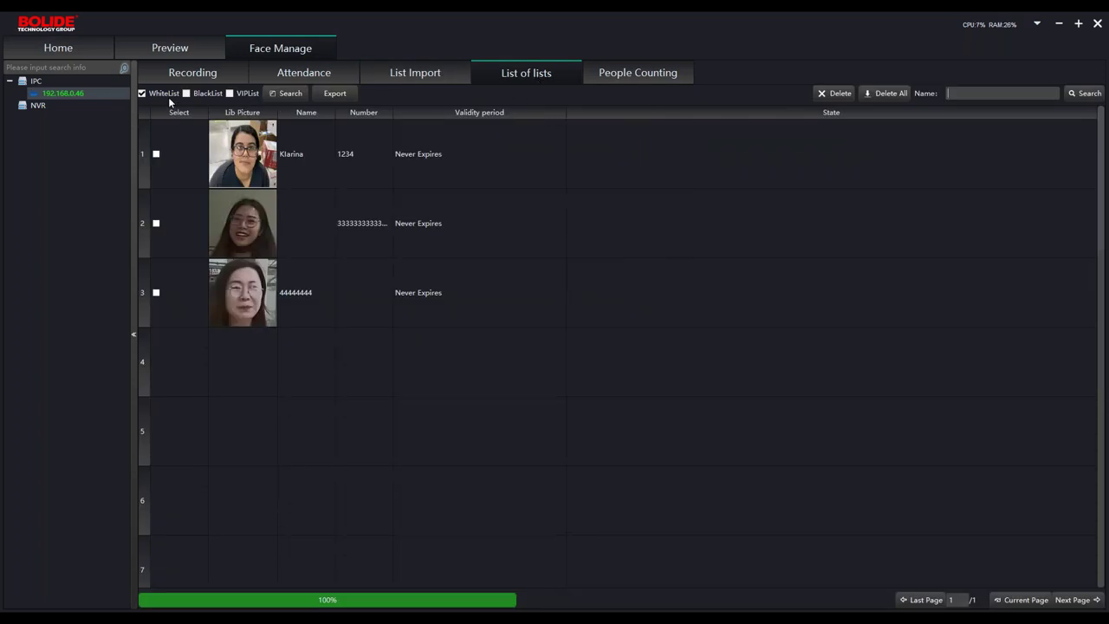
Search the whitelist to see mike listed fourth, then open the live Preview
{"action": "left_click", "coordinate": [285, 92]}
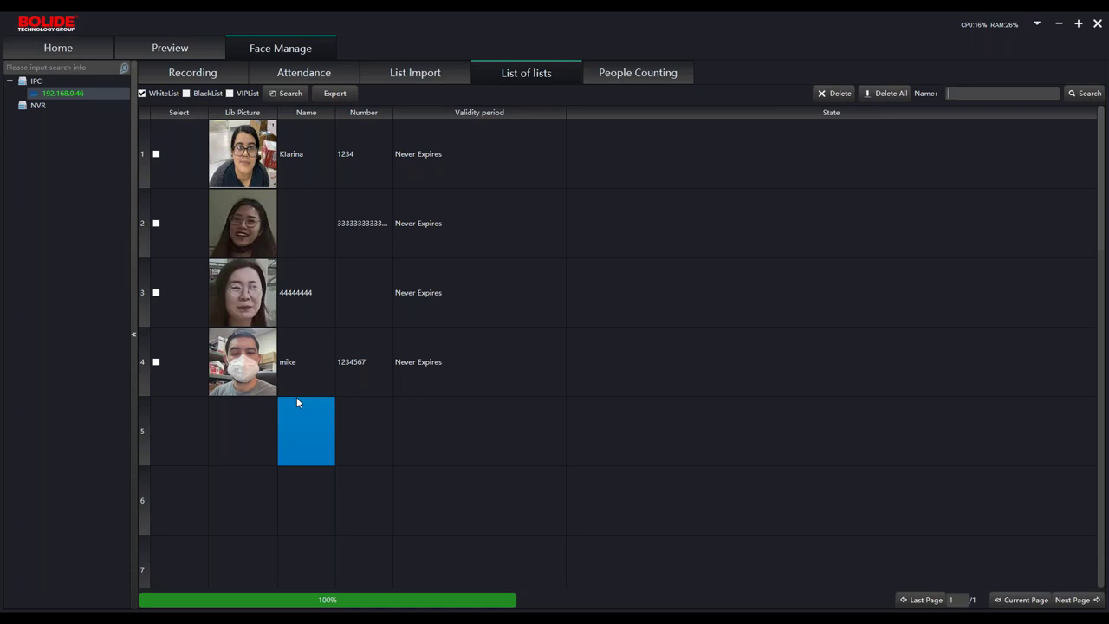
{"action": "left_click", "coordinate": [74, 45]}
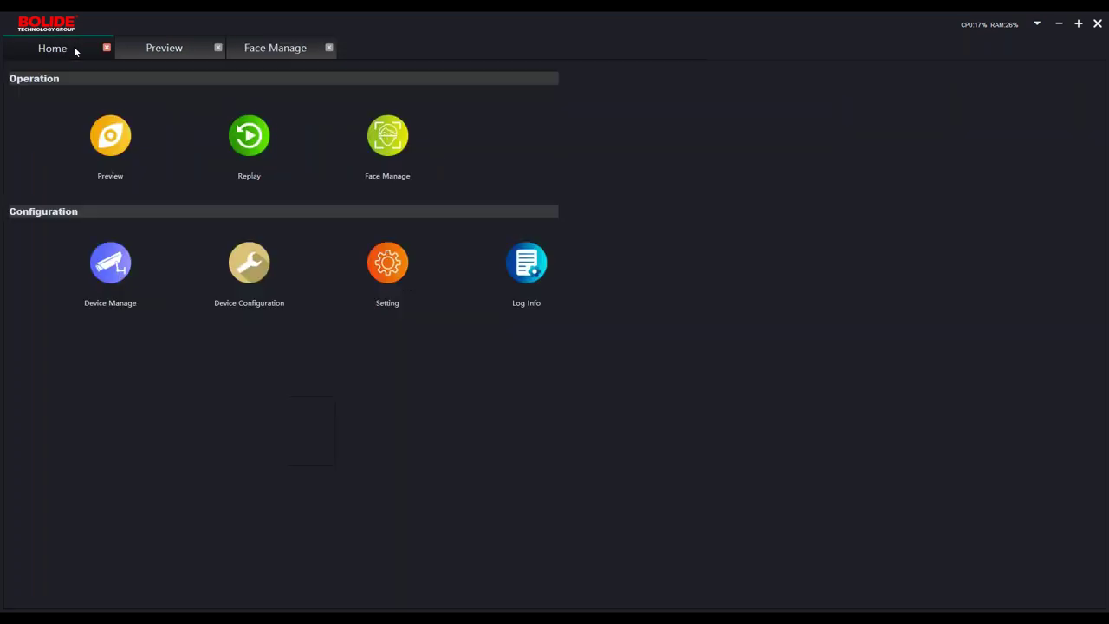
{"action": "left_click", "coordinate": [134, 158]}
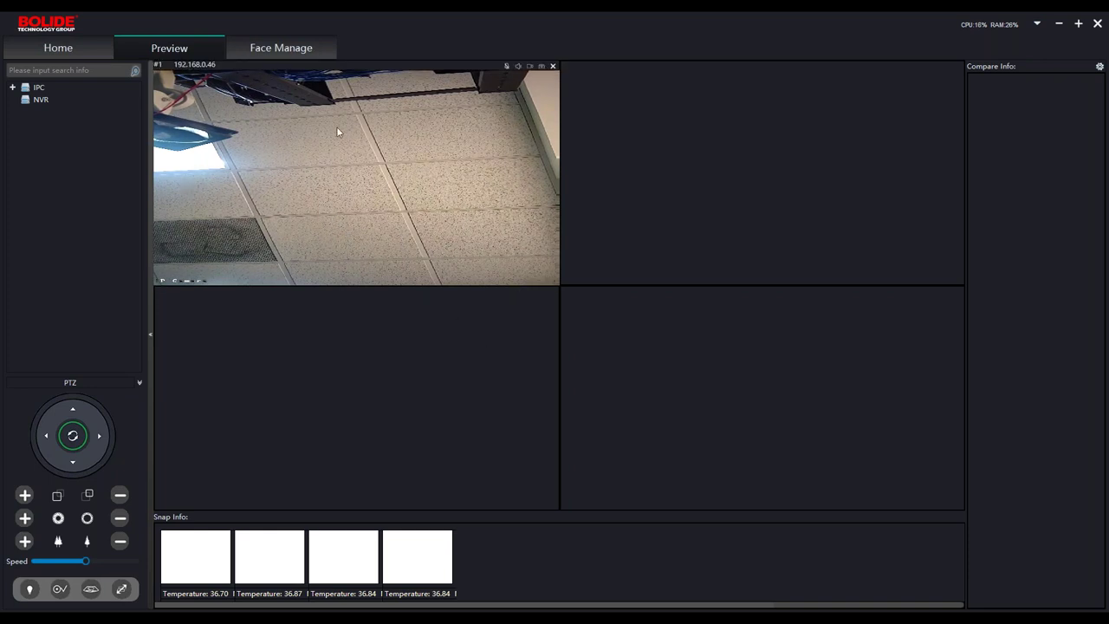
Return from the preview to Face Manage's List Import form, still holding mike's details
{"action": "left_click", "coordinate": [281, 48]}
{"action": "left_click", "coordinate": [322, 376]}
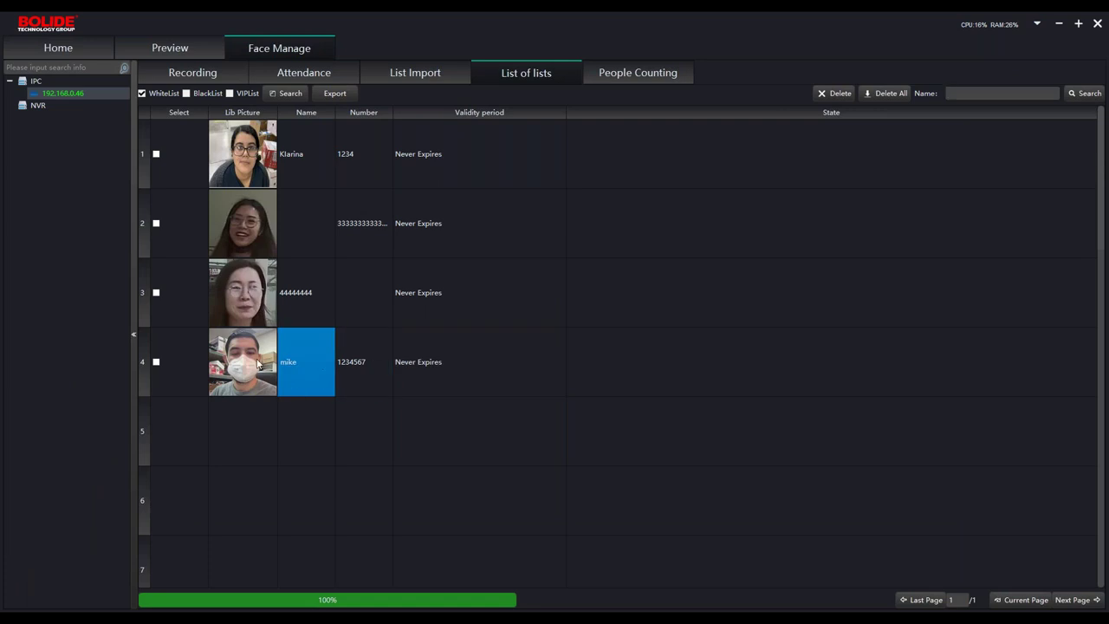
{"action": "left_click", "coordinate": [405, 78]}
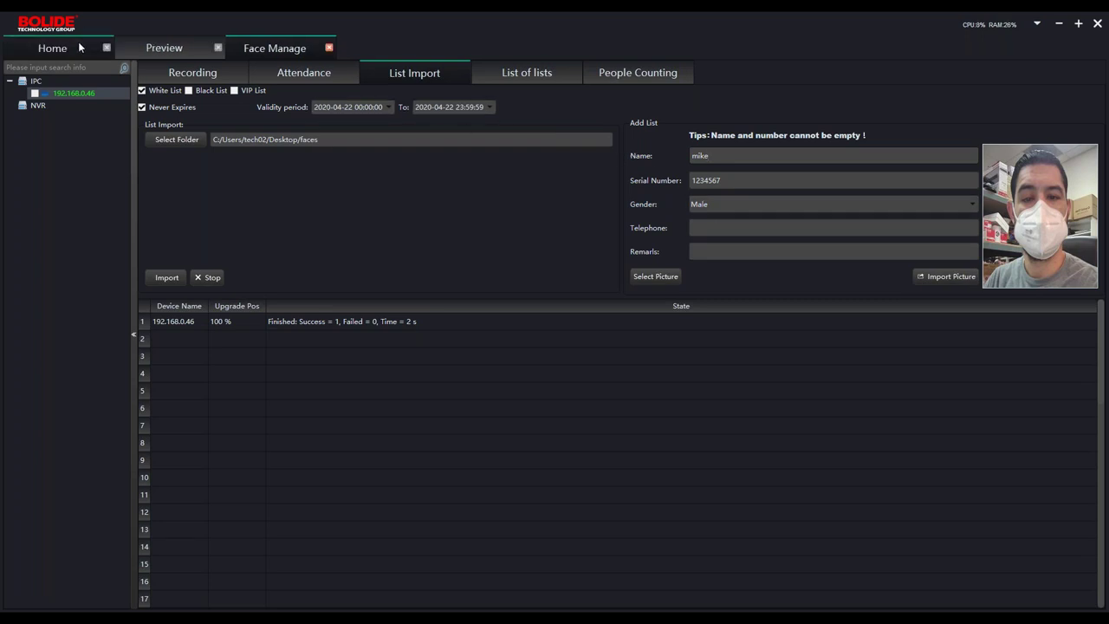
{"action": "left_click", "coordinate": [81, 47]}
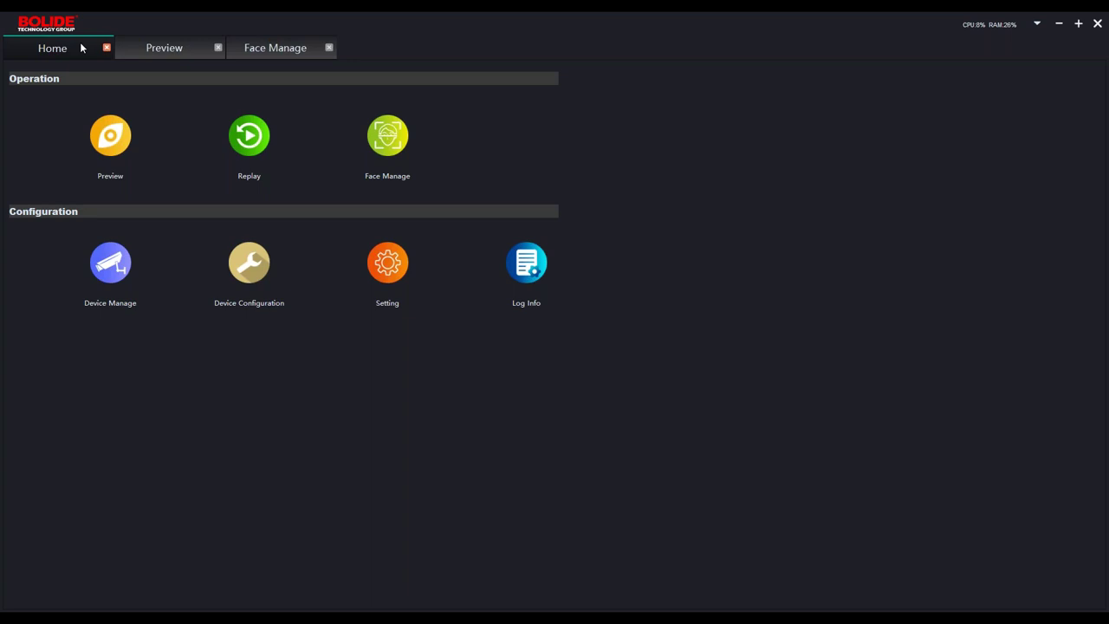
{"action": "left_click", "coordinate": [387, 135]}
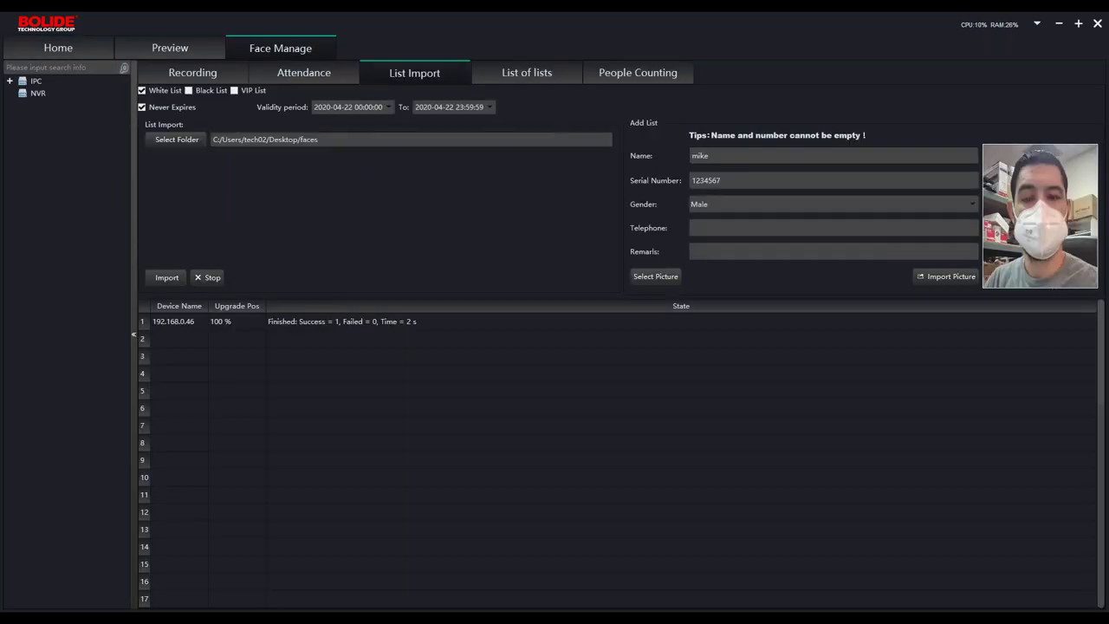
Search people counting results for camera 192.168.0.46 and pick a face list to count
{"action": "left_click", "coordinate": [306, 82]}
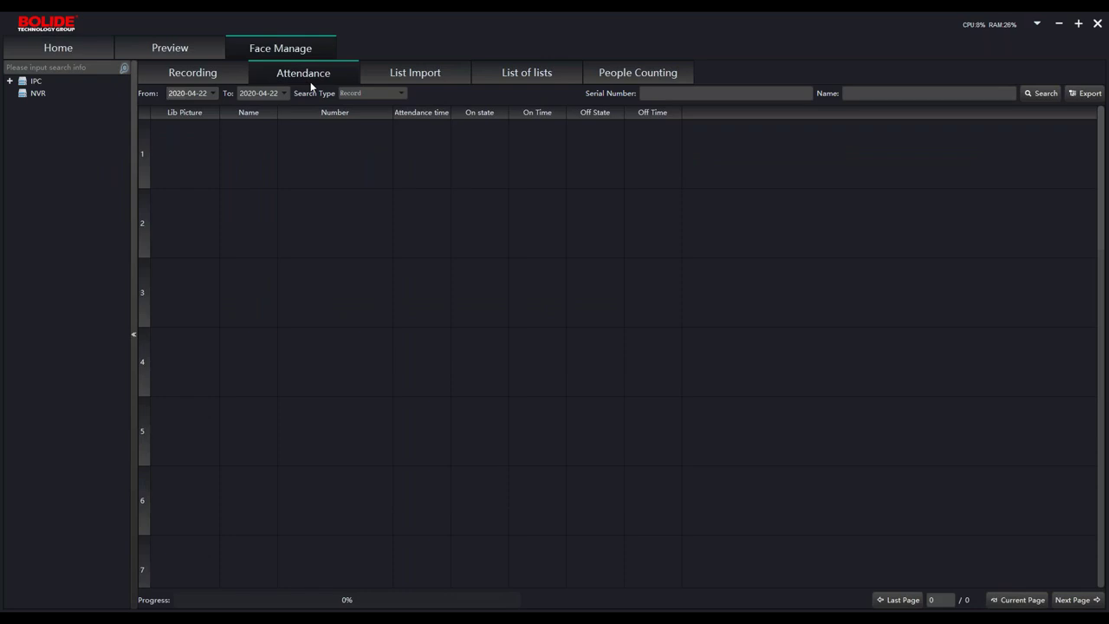
{"action": "left_click", "coordinate": [598, 79]}
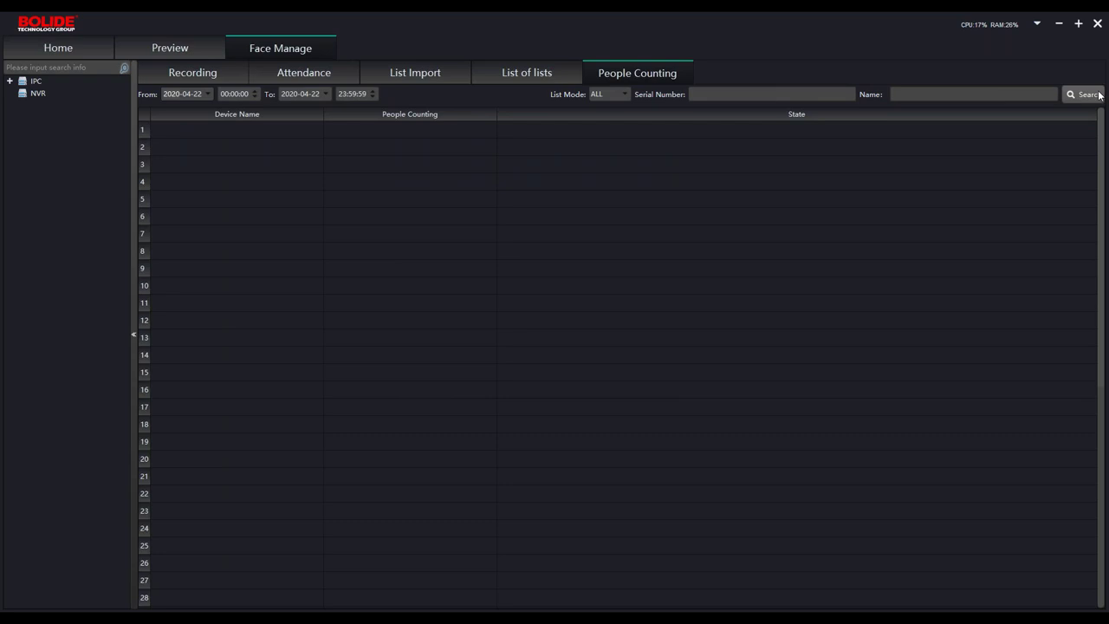
{"action": "left_click", "coordinate": [9, 81]}
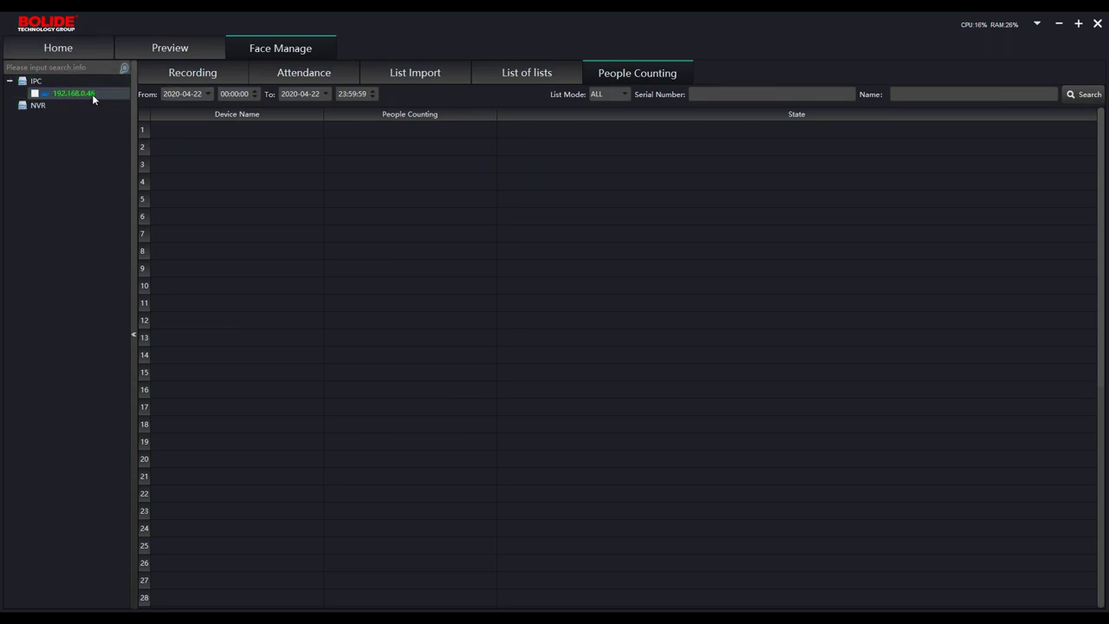
{"action": "left_click", "coordinate": [34, 94]}
{"action": "left_click", "coordinate": [1086, 97]}
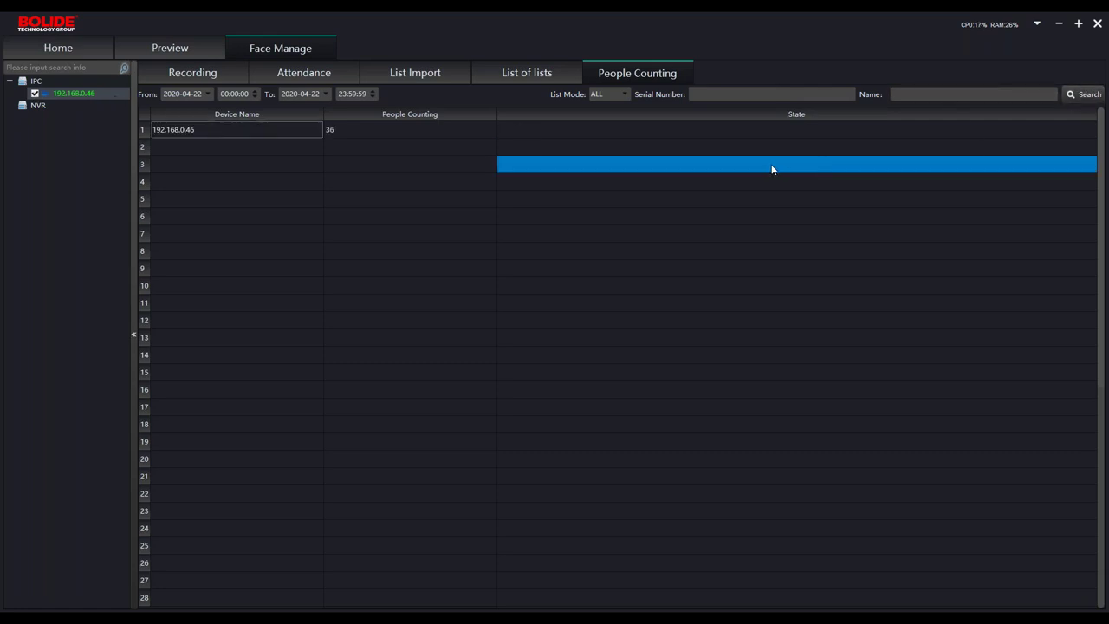
{"action": "left_click", "coordinate": [616, 95]}
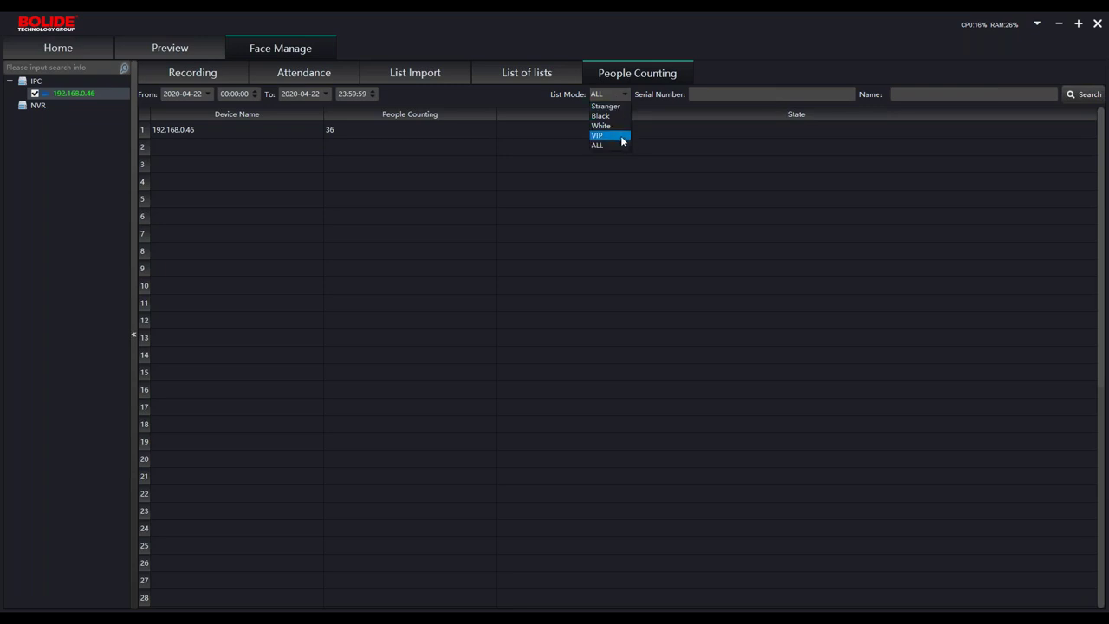
Review the Attendance search types, then move to the face Recording records for 2020-04-22
{"action": "left_click", "coordinate": [310, 77]}
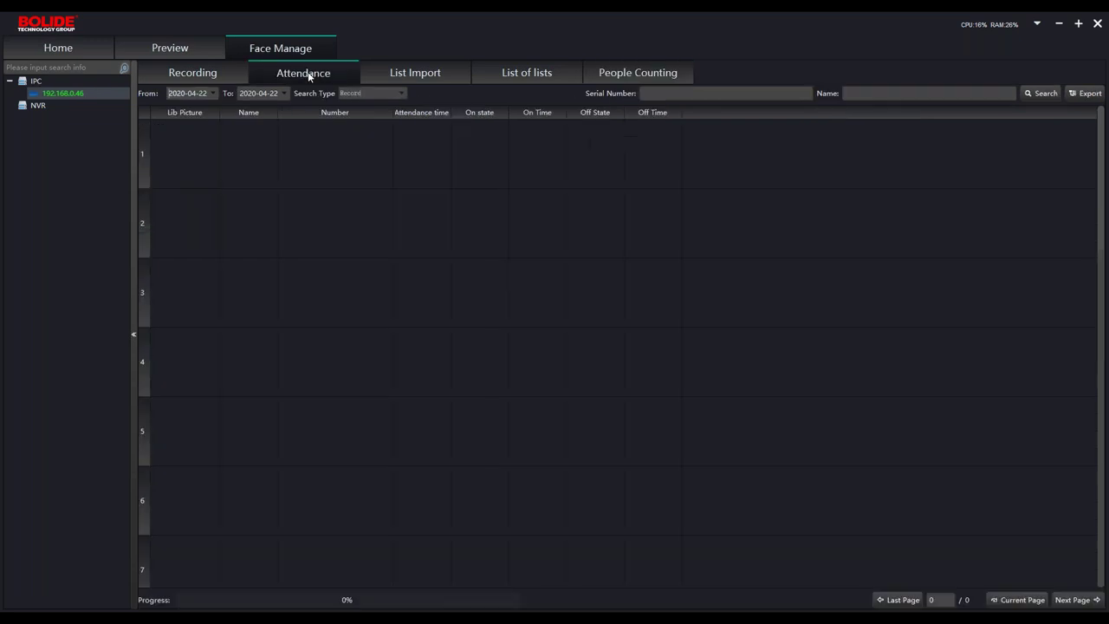
{"action": "left_click", "coordinate": [378, 93]}
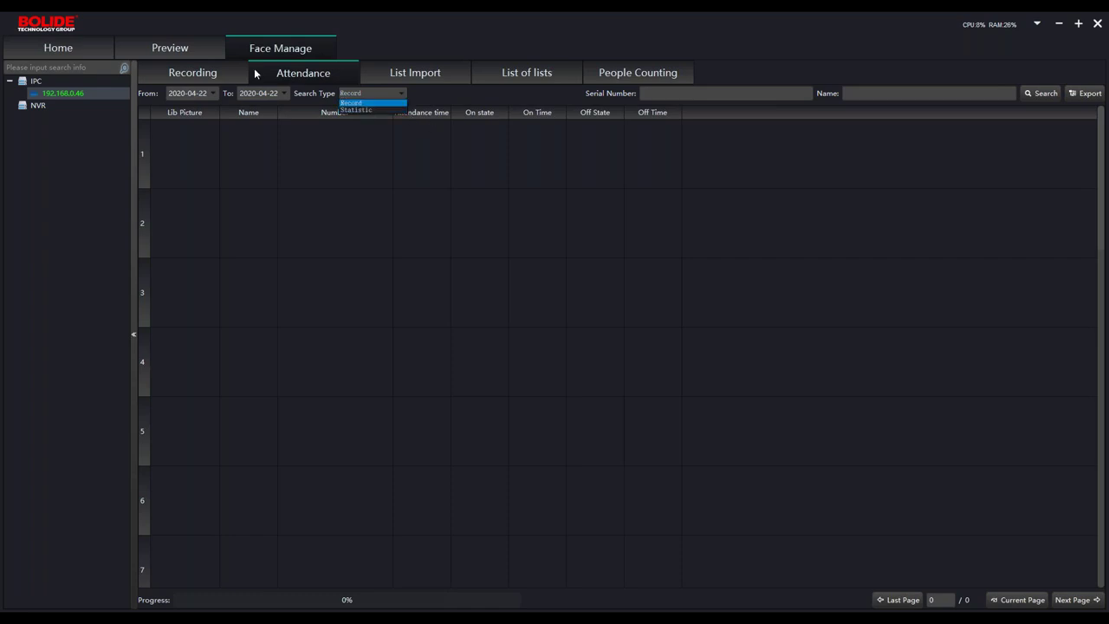
{"action": "left_click", "coordinate": [222, 78]}
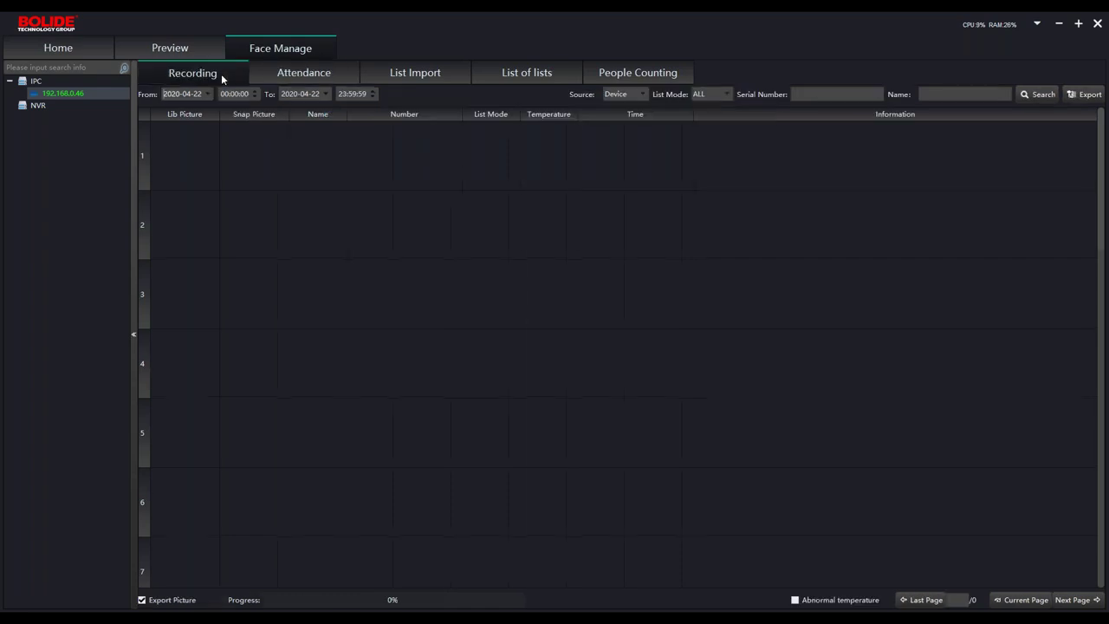
Search the camera's face records with Source set to Local
{"action": "left_click", "coordinate": [639, 94]}
{"action": "left_click", "coordinate": [637, 116]}
{"action": "left_click", "coordinate": [848, 128]}
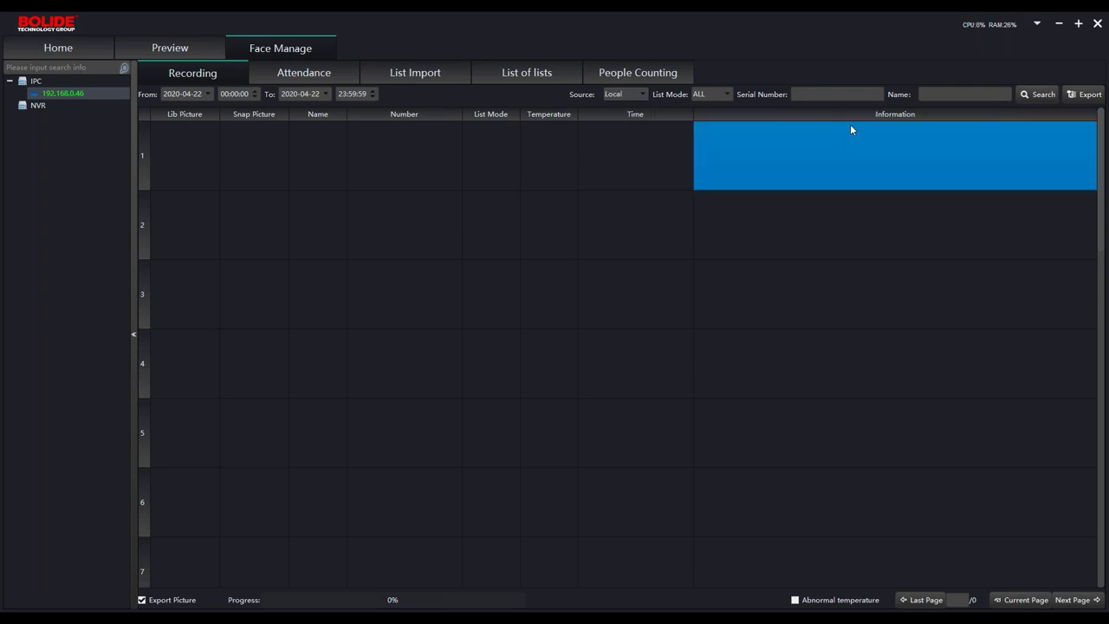
{"action": "left_click", "coordinate": [1042, 95]}
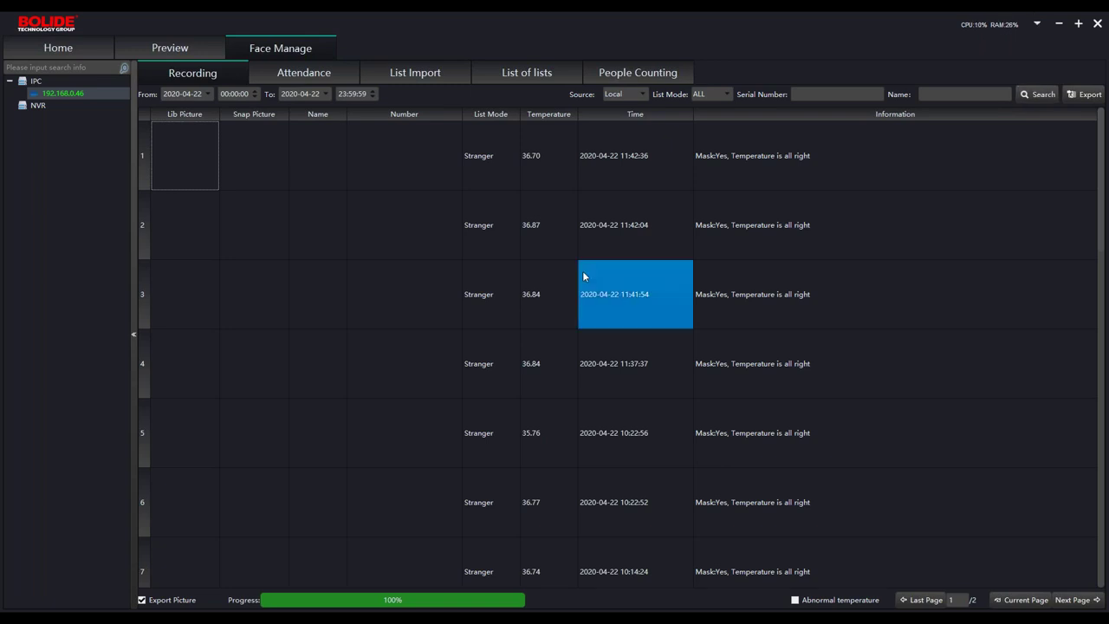
Search again with Source set to Device, listing Stranger entries with temperatures and mask status
{"action": "left_click", "coordinate": [624, 93]}
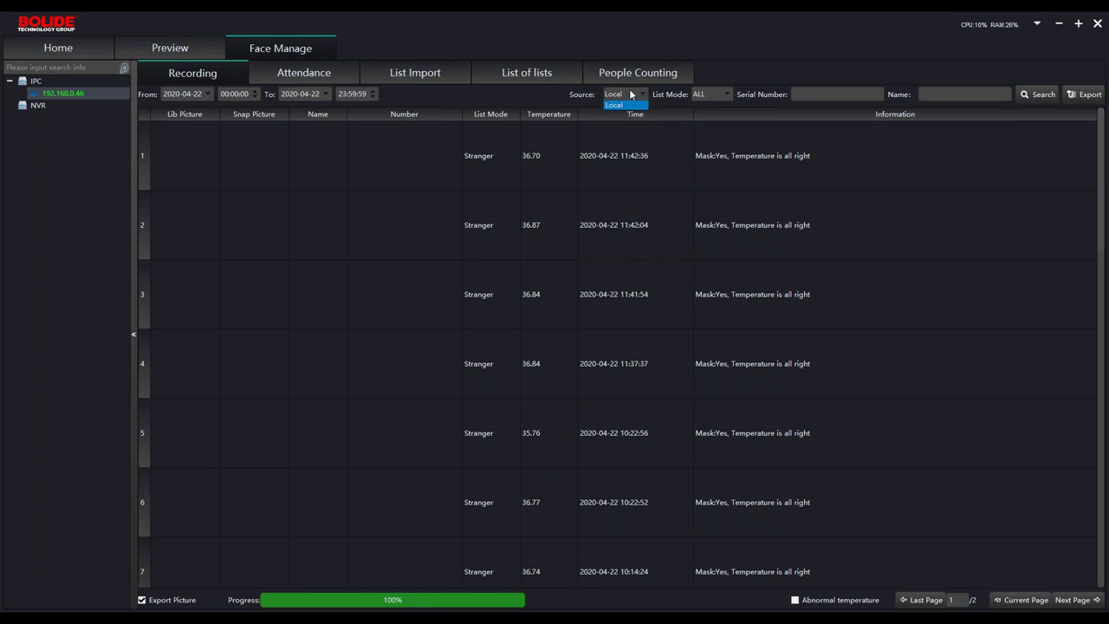
{"action": "left_click", "coordinate": [635, 112]}
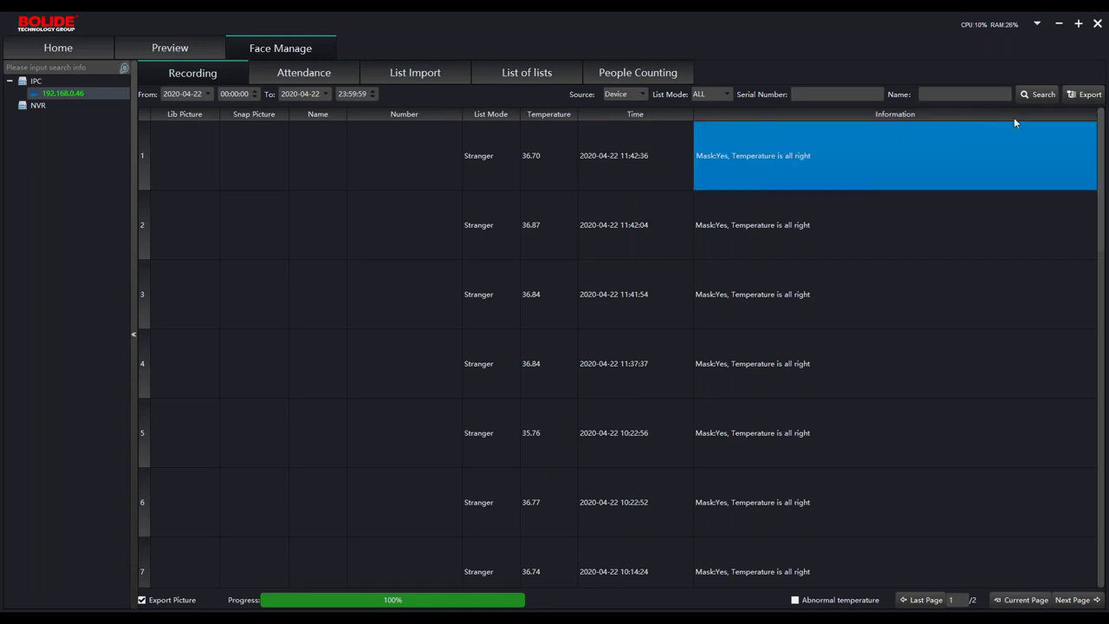
{"action": "left_click", "coordinate": [1037, 92]}
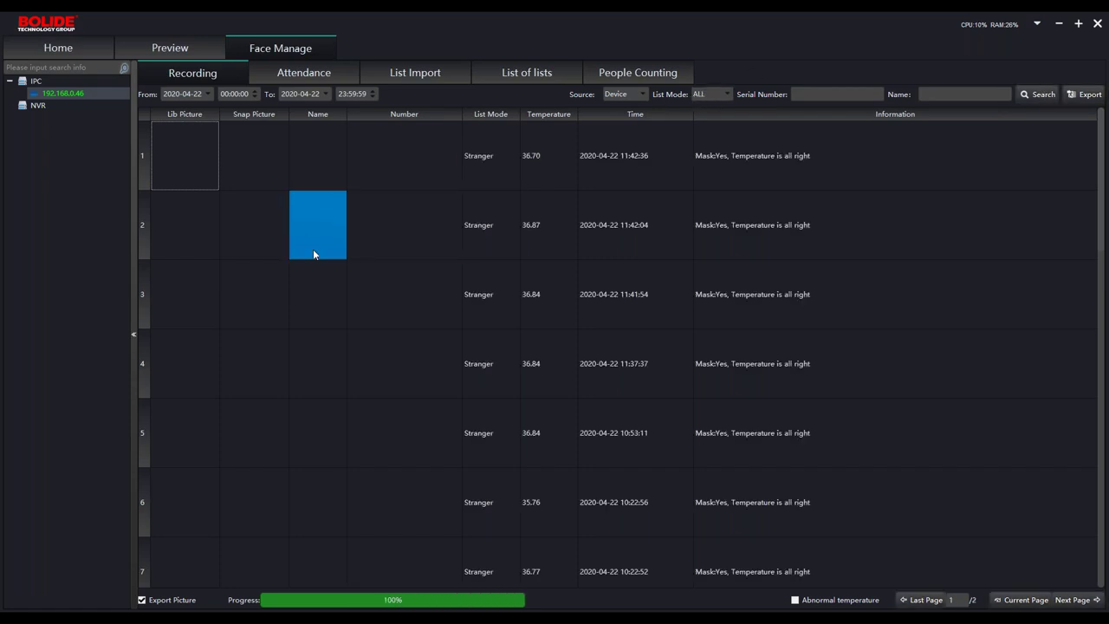
{"action": "scroll", "coordinate": [312, 250], "scroll_direction": "down", "scroll_amount": 5}
{"action": "scroll", "coordinate": [299, 259], "scroll_direction": "up", "scroll_amount": 5}
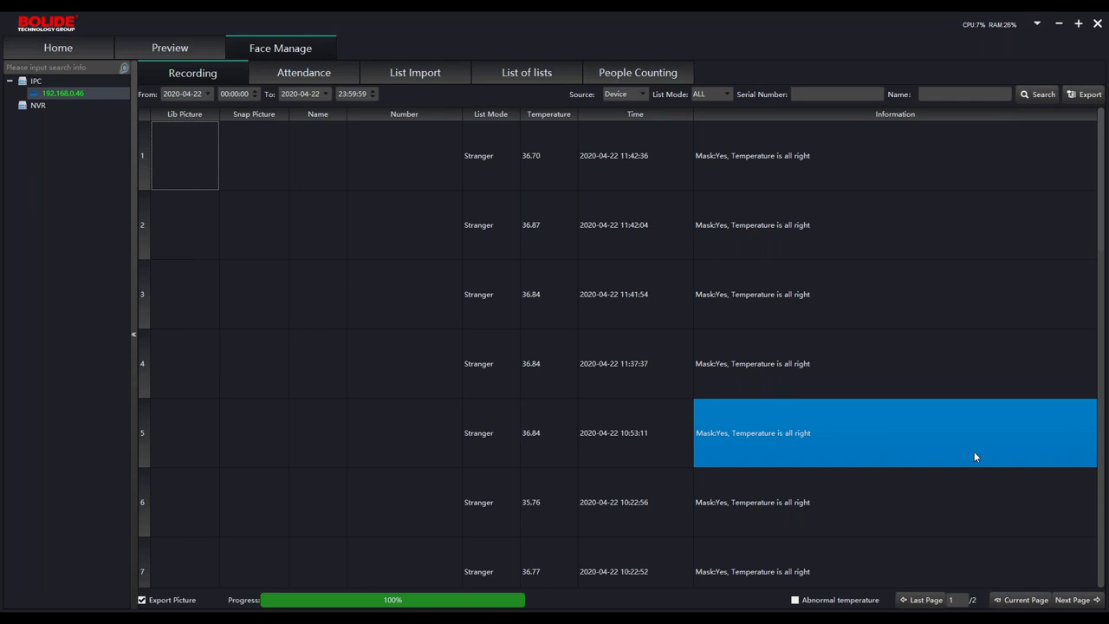
Open Device Manage from Home to view the list containing camera 192.168.0.46
{"action": "left_click", "coordinate": [105, 46]}
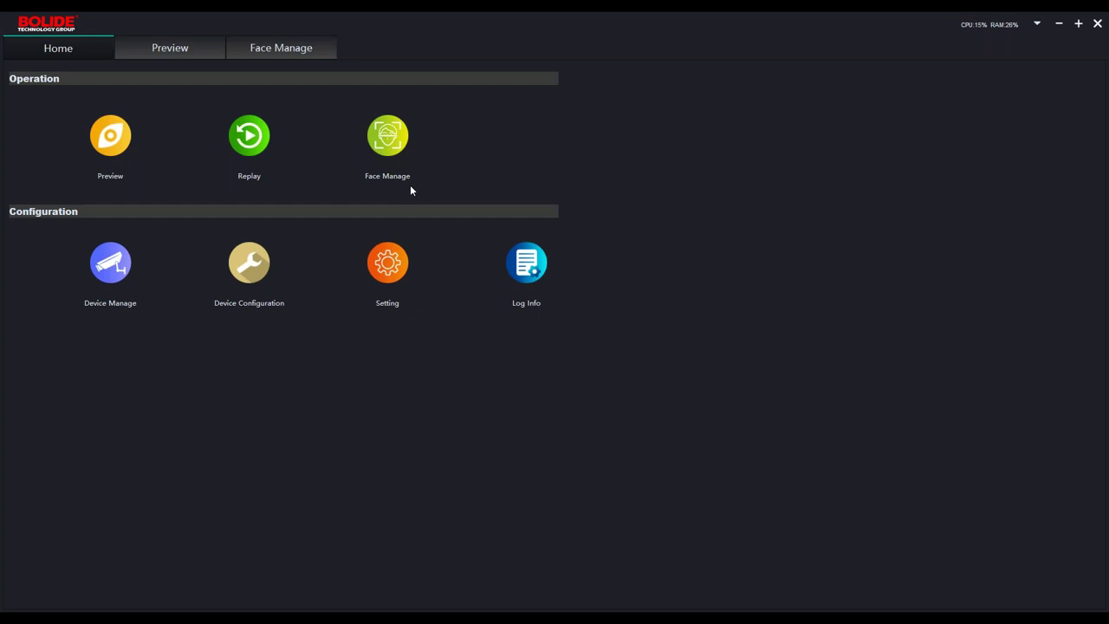
{"action": "left_click", "coordinate": [101, 269]}
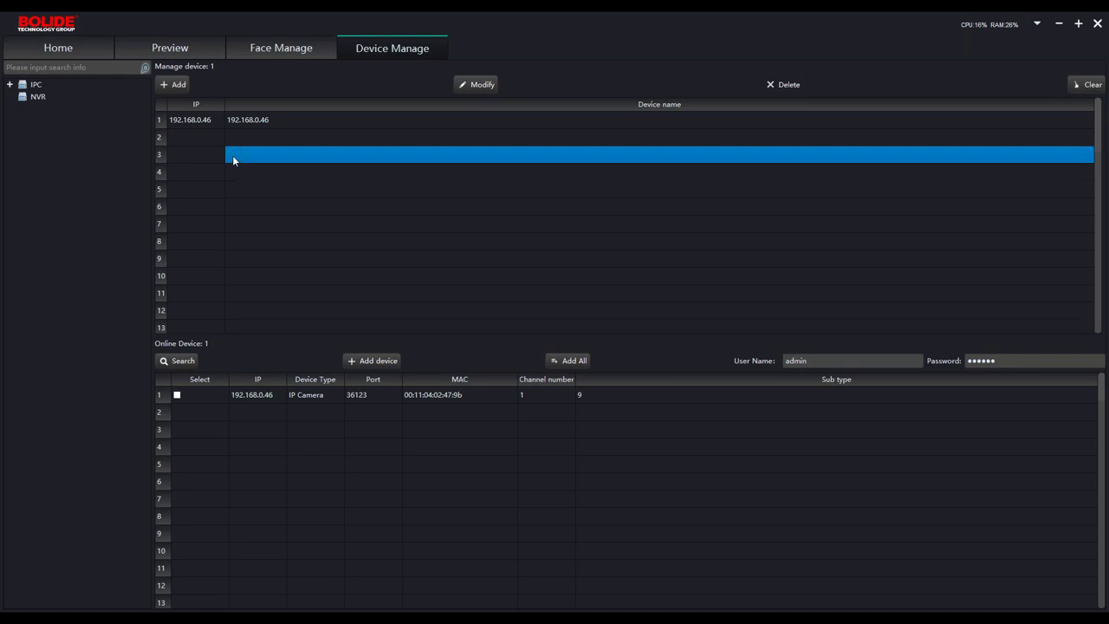
View camera 192.168.0.46's live preview, then return Home
{"action": "left_click", "coordinate": [69, 47]}
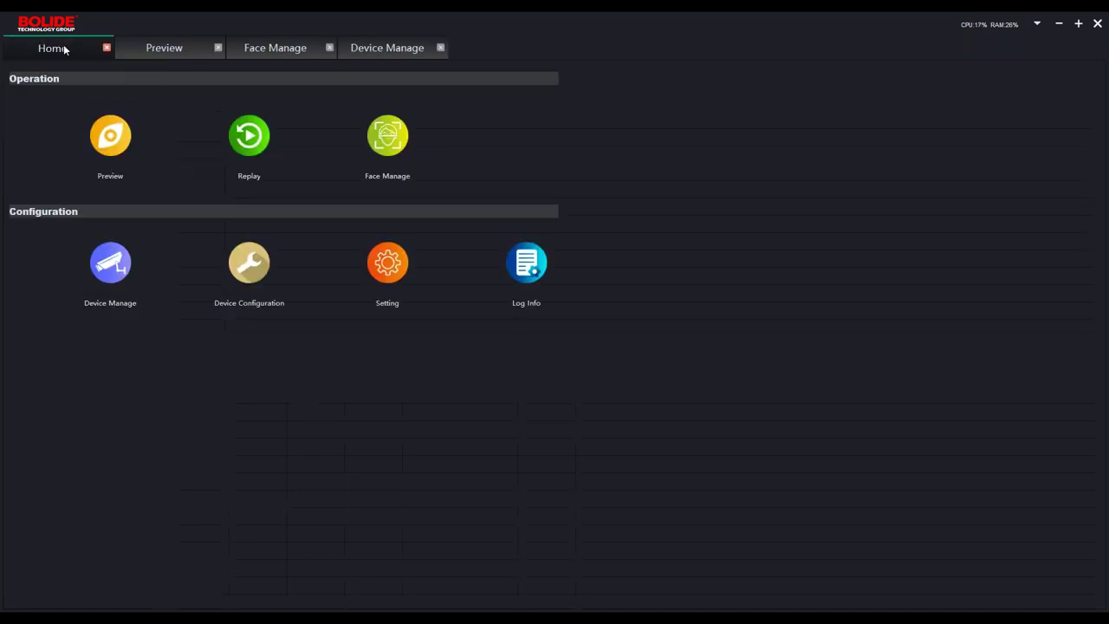
{"action": "left_click", "coordinate": [121, 122]}
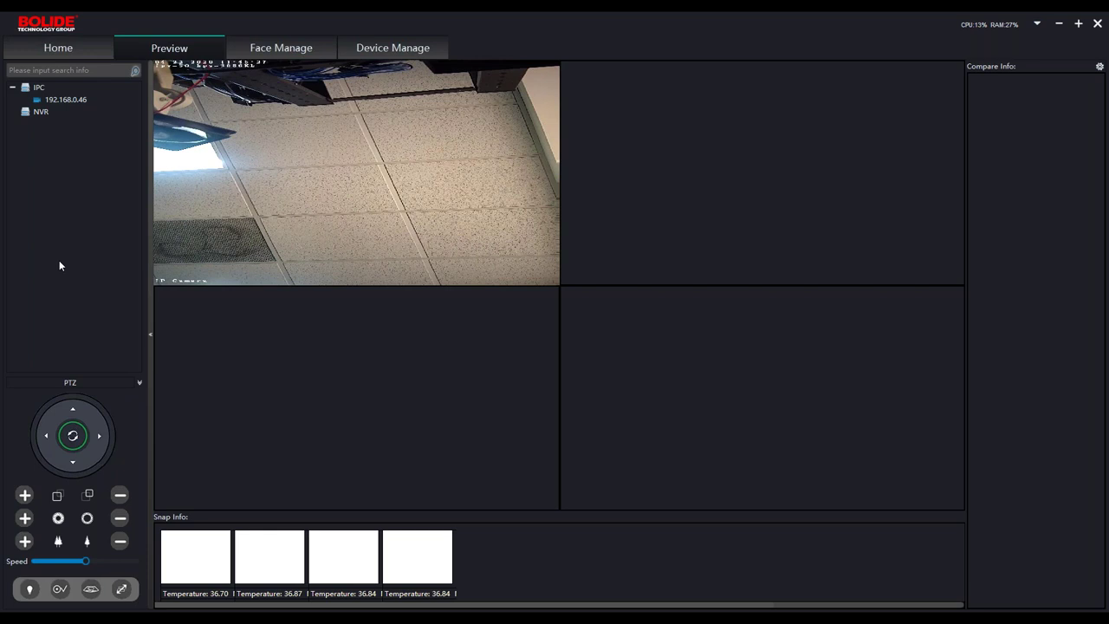
{"action": "mouse_move", "coordinate": [304, 78]}
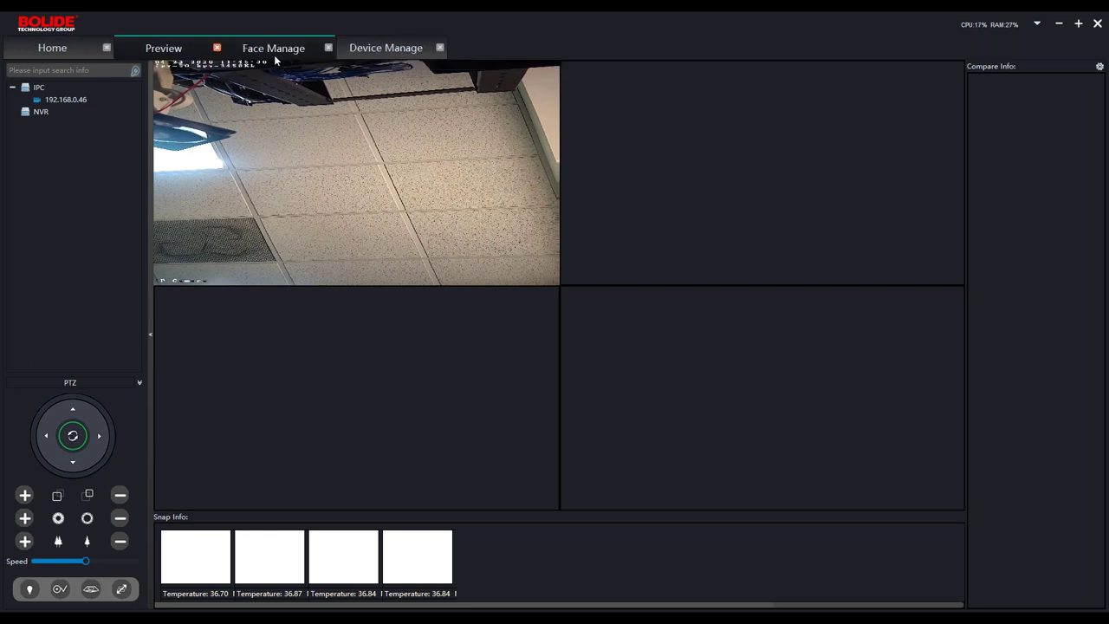
{"action": "left_click", "coordinate": [75, 45]}
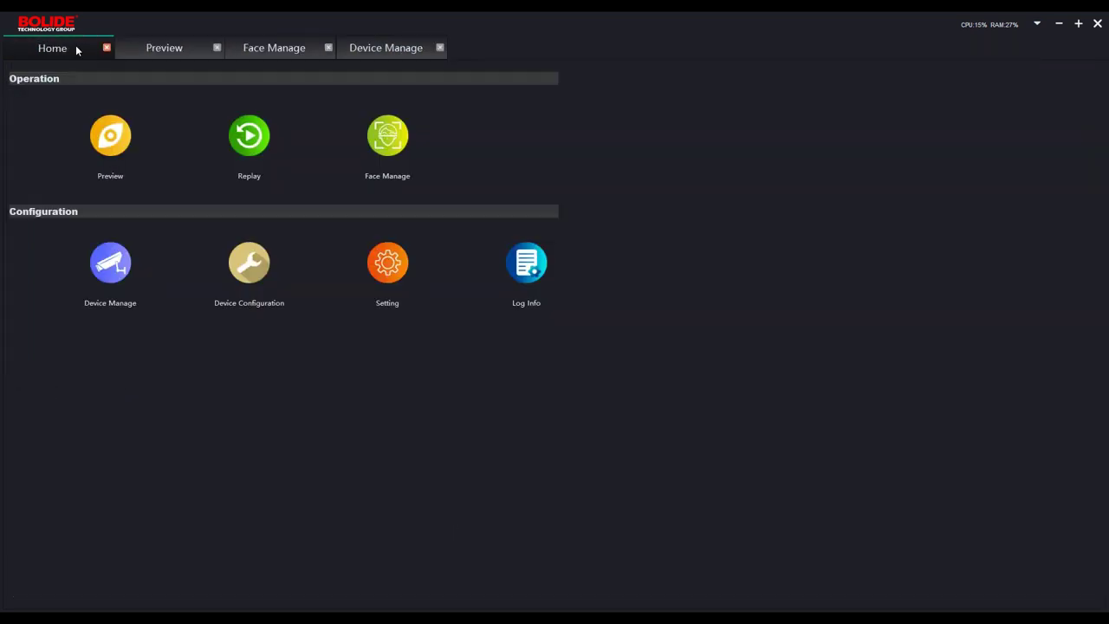
Glance at the device list, then open the Device Configuration page from Home
{"action": "left_click", "coordinate": [121, 277]}
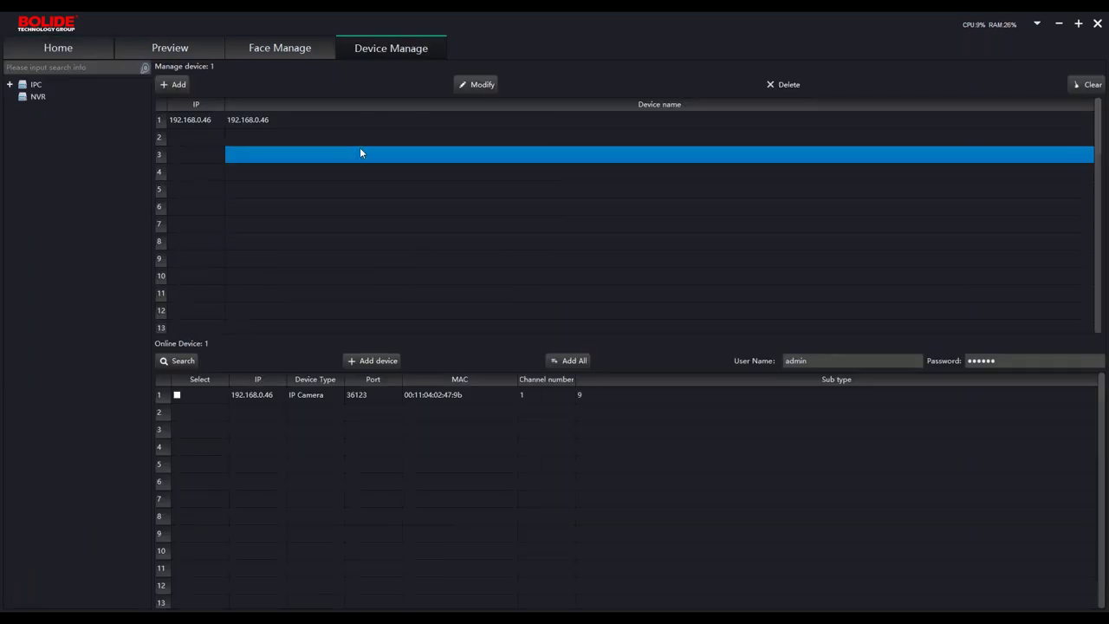
{"action": "left_click", "coordinate": [63, 52]}
{"action": "left_click", "coordinate": [247, 272]}
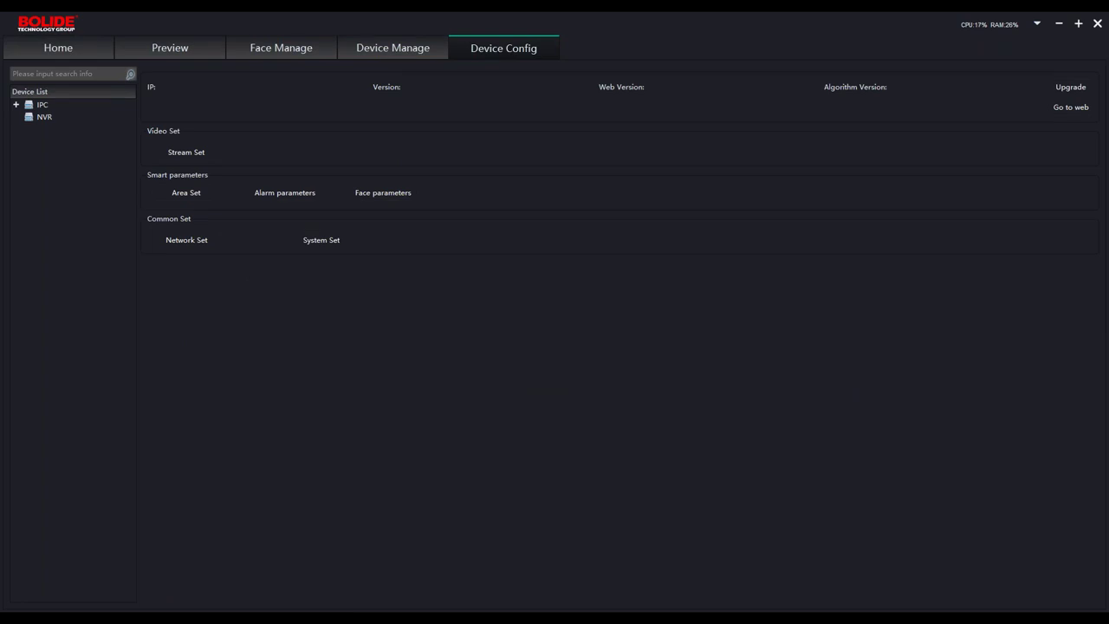
Load camera 192.168.0.46's configuration and firmware from the IPC group, then return home
{"action": "double_click", "coordinate": [41, 107]}
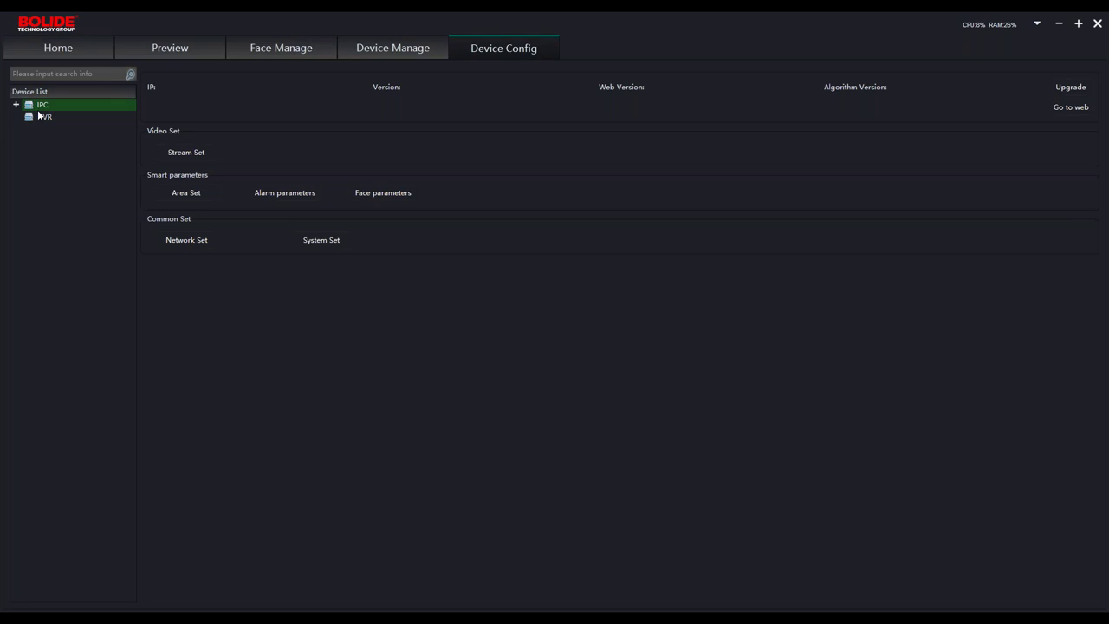
{"action": "left_click", "coordinate": [61, 116]}
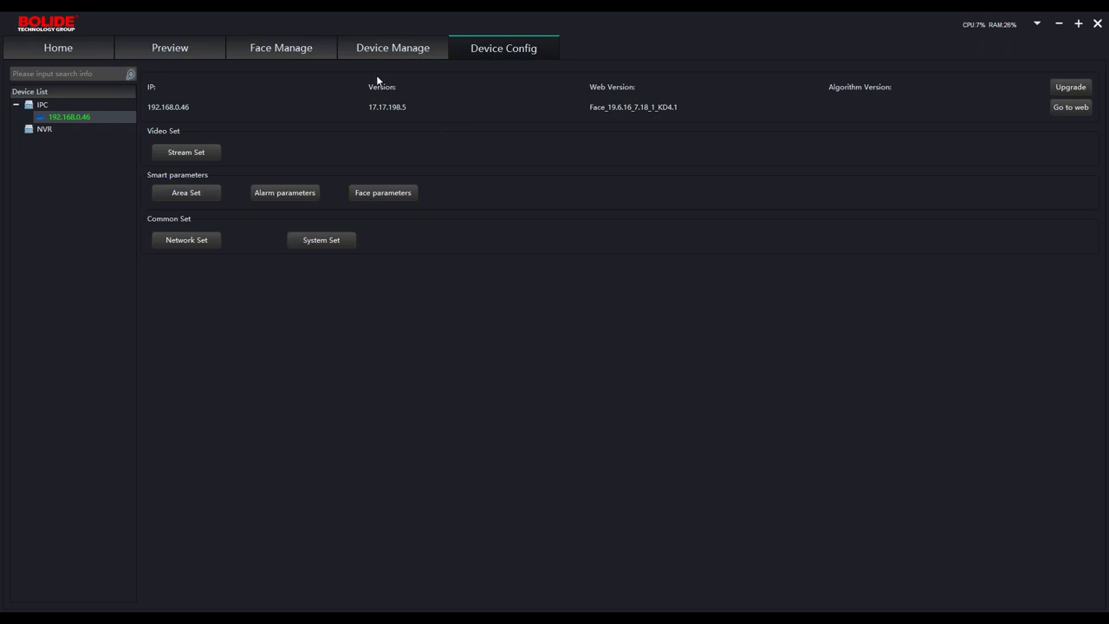
{"action": "left_click", "coordinate": [29, 48]}
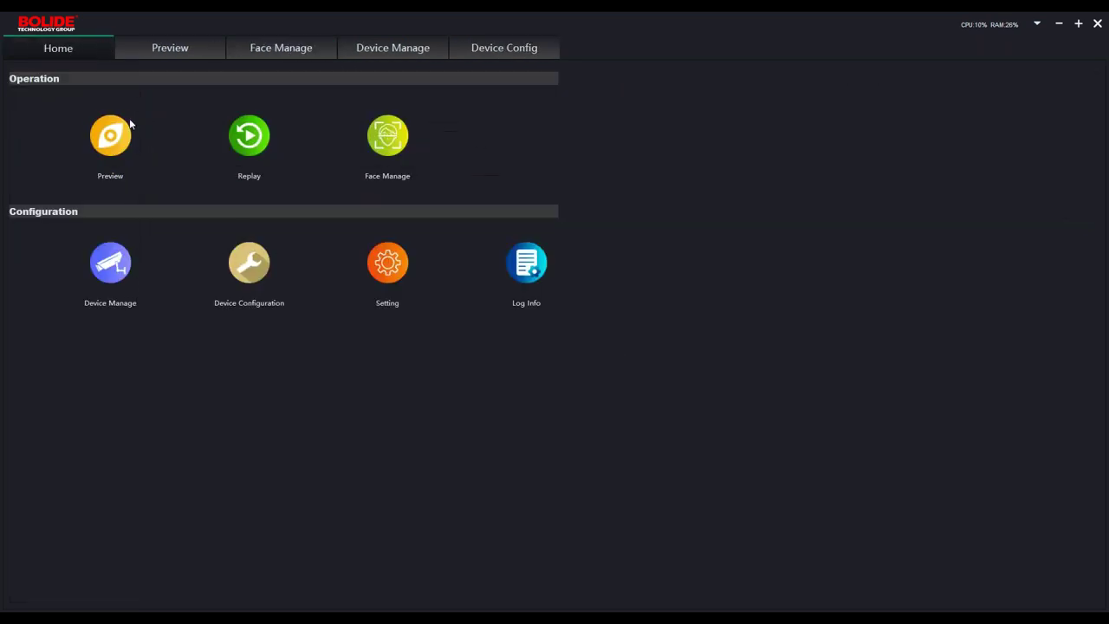
Open system Settings and review the snapshot/download Path set and Local Record tabs
{"action": "left_click", "coordinate": [261, 274]}
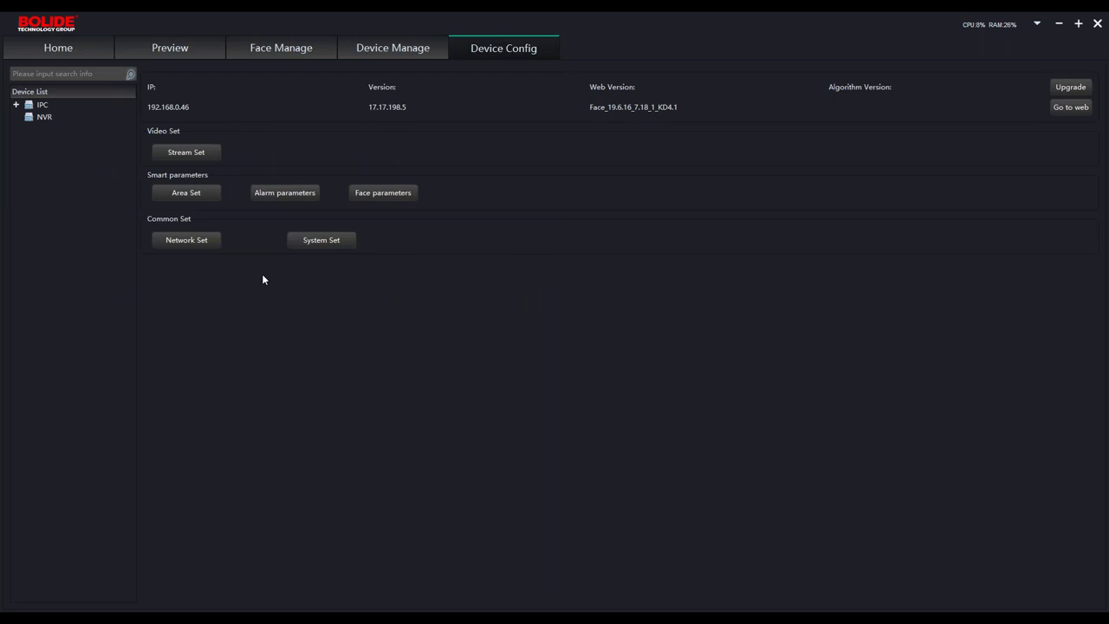
{"action": "left_click", "coordinate": [97, 49]}
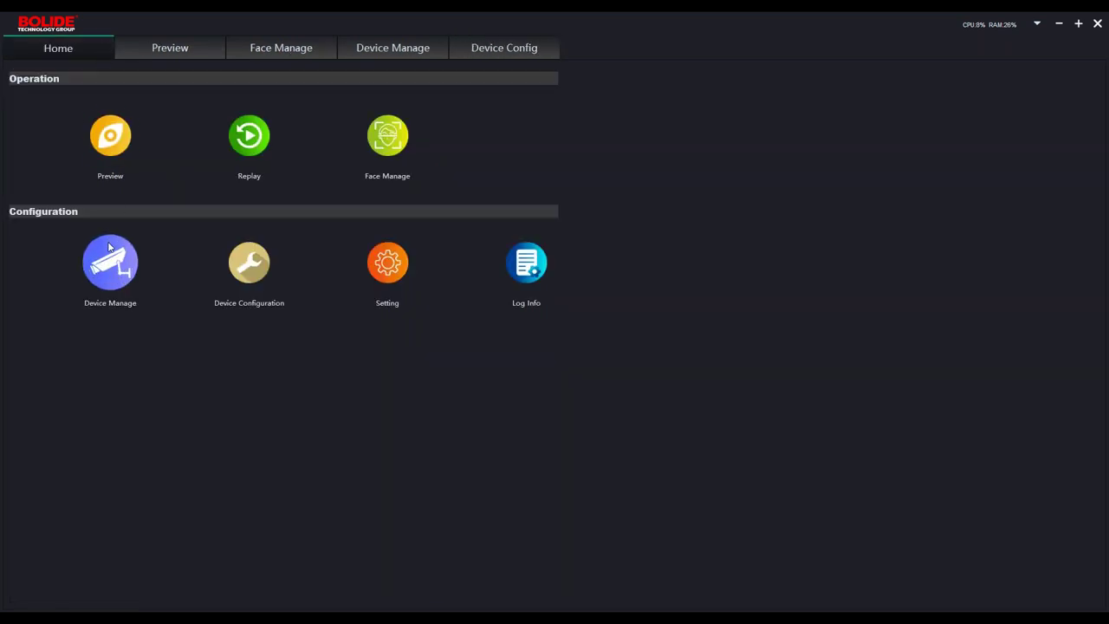
{"action": "left_click", "coordinate": [387, 262]}
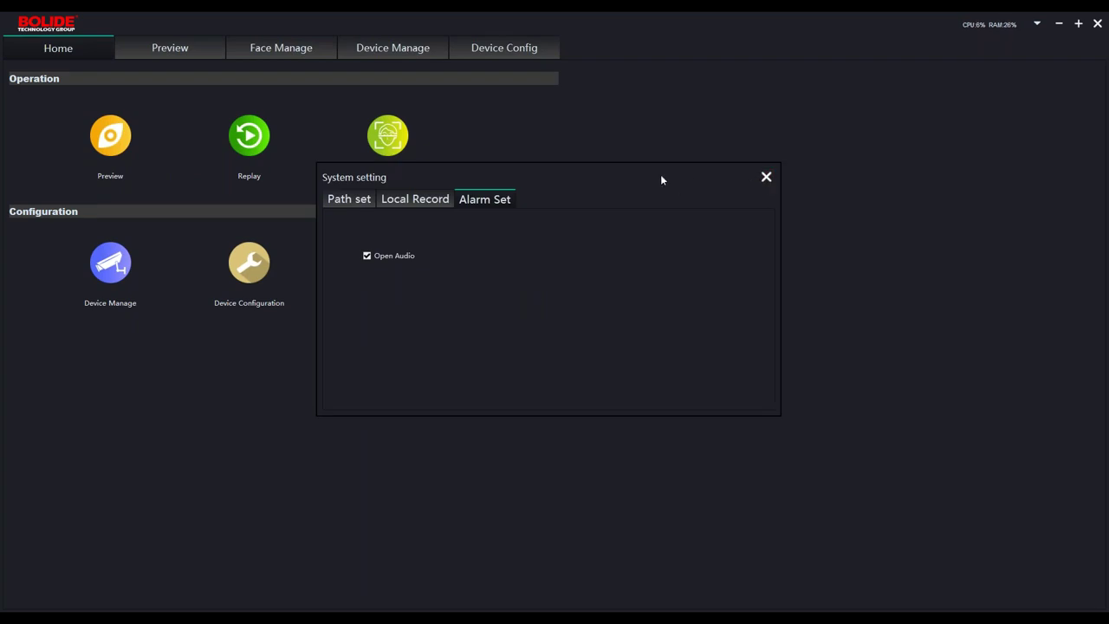
{"action": "left_click", "coordinate": [349, 200]}
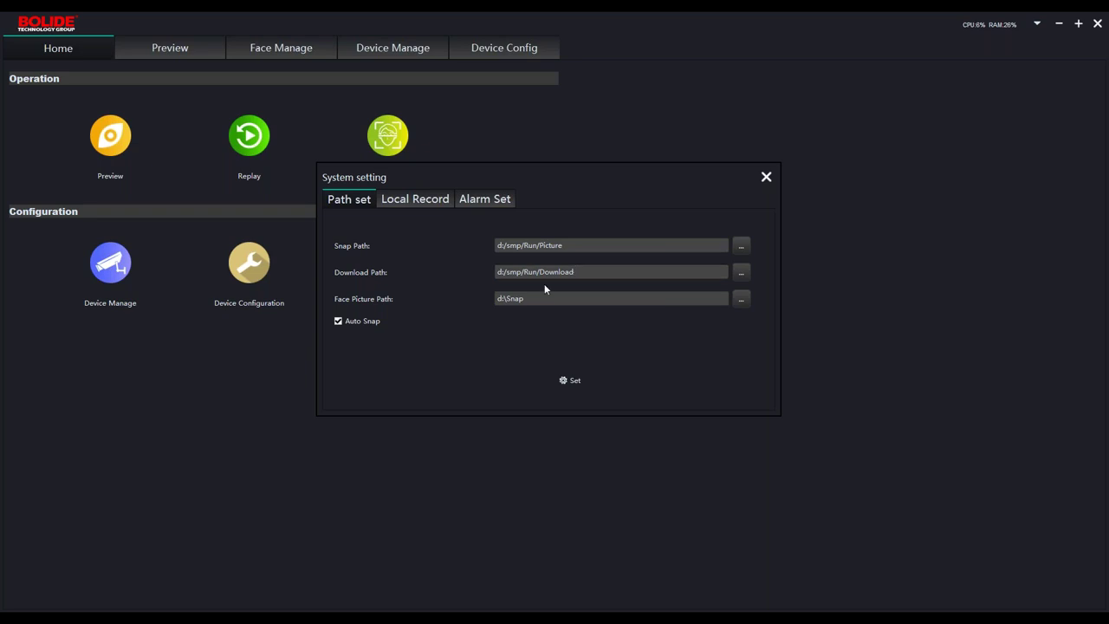
{"action": "left_click", "coordinate": [420, 199]}
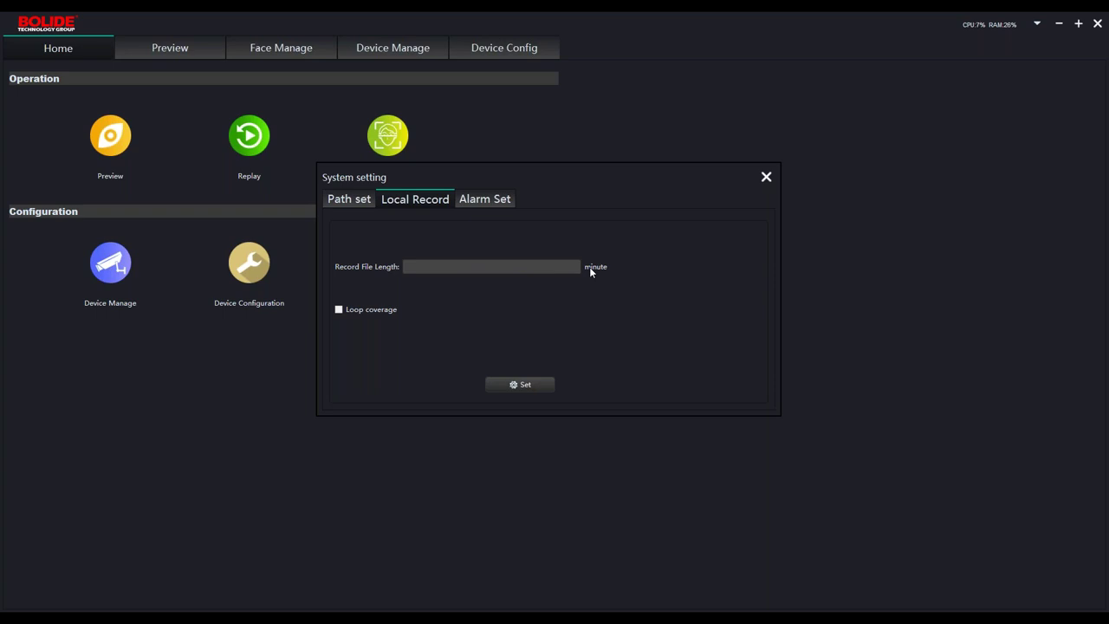
Check the record file length and alarm audio setting, then open the Log info page
{"action": "left_click", "coordinate": [560, 263]}
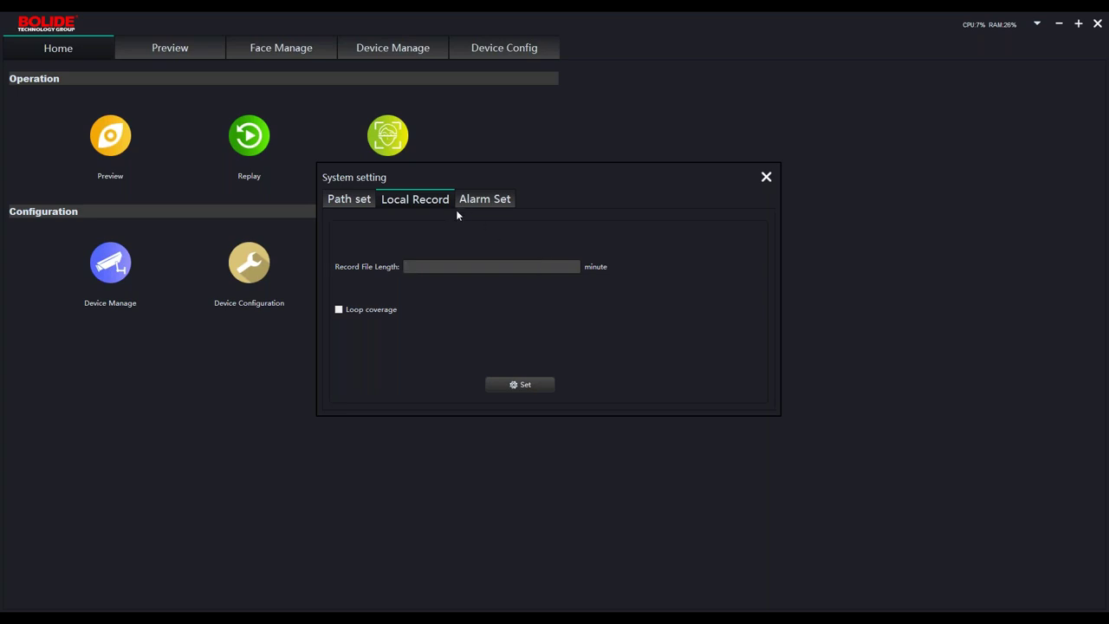
{"action": "left_click", "coordinate": [483, 203]}
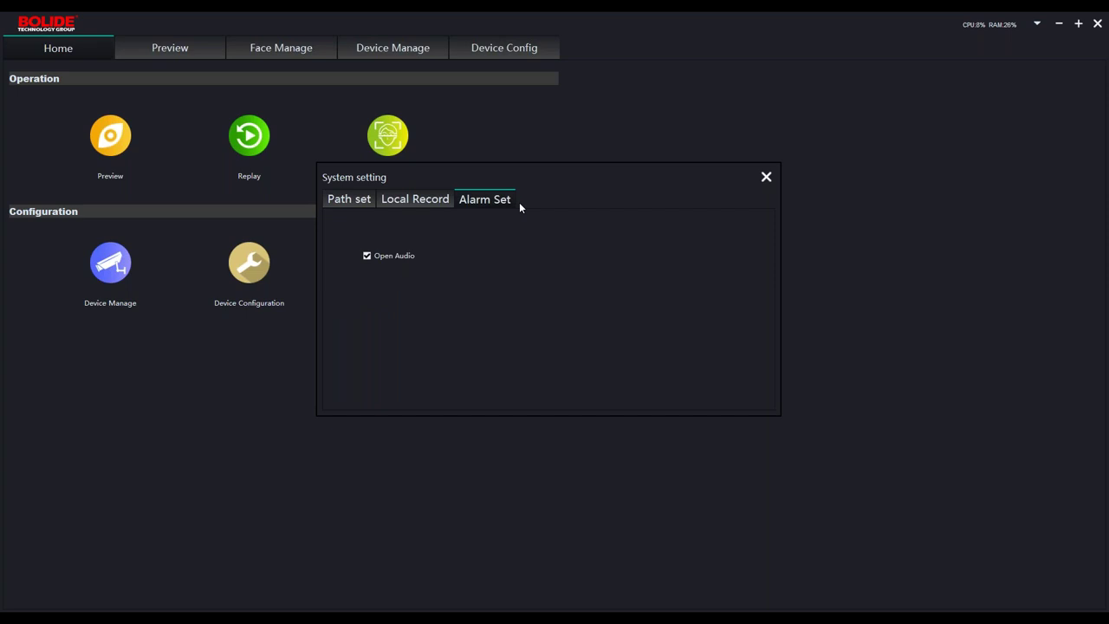
{"action": "left_click", "coordinate": [766, 179]}
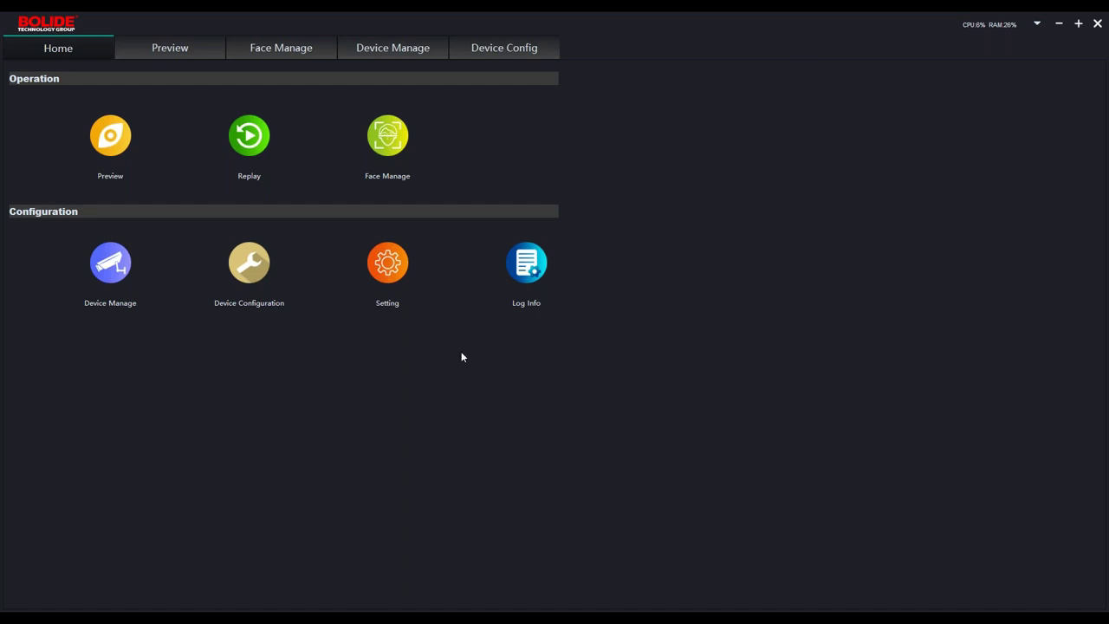
{"action": "left_click", "coordinate": [530, 275]}
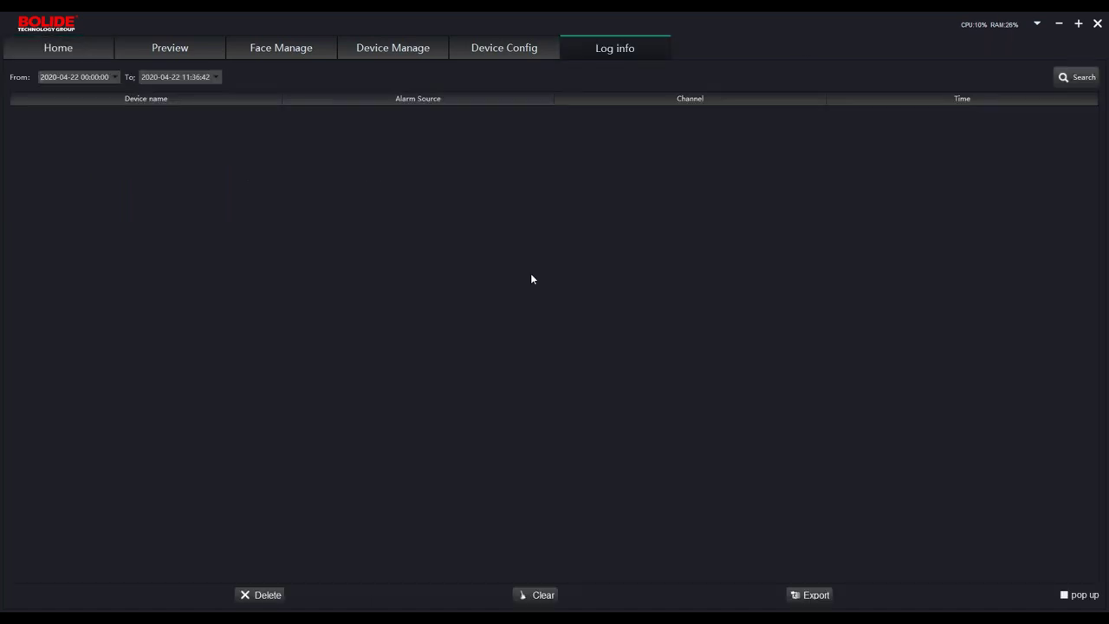